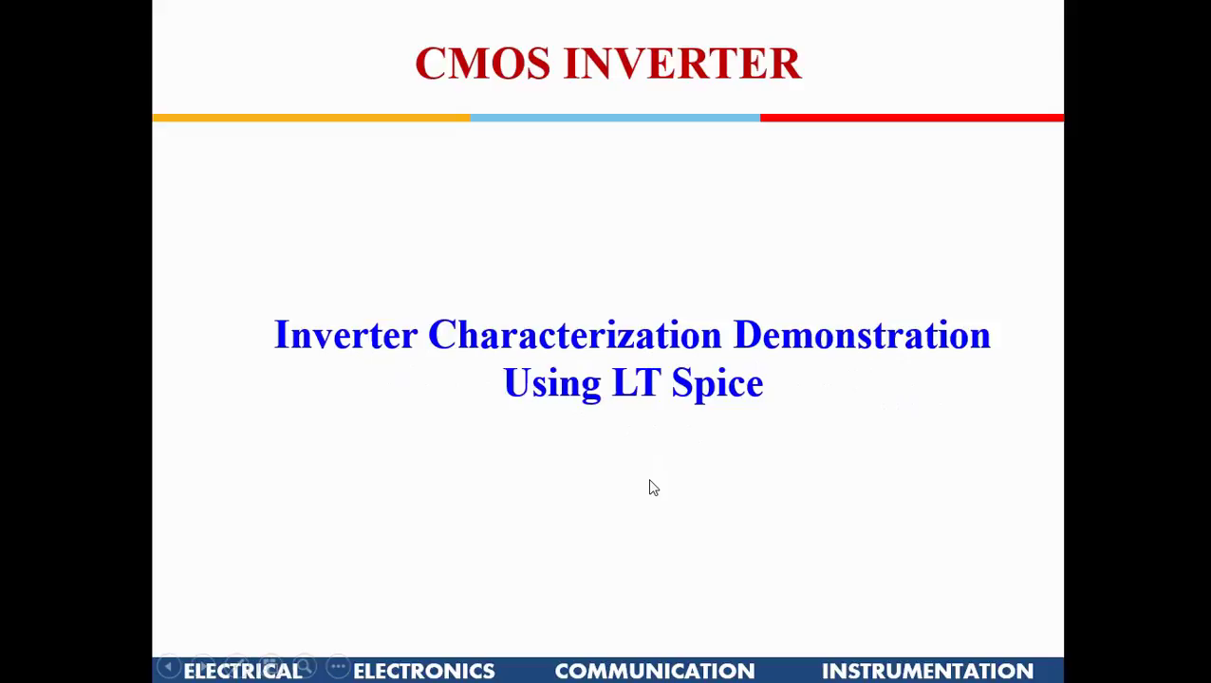
- Switch to LTspice IV and create a new blank schematic
{"action": "key", "text": "alt+Tab"}
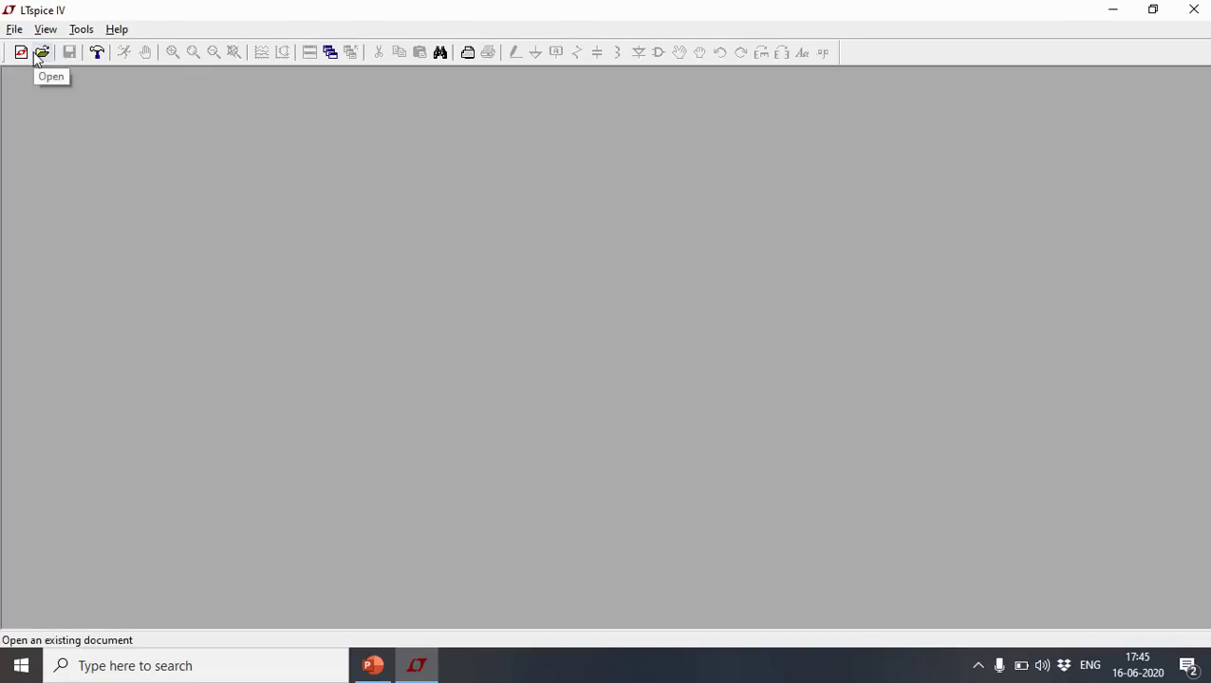
{"action": "left_click", "coordinate": [14, 30]}
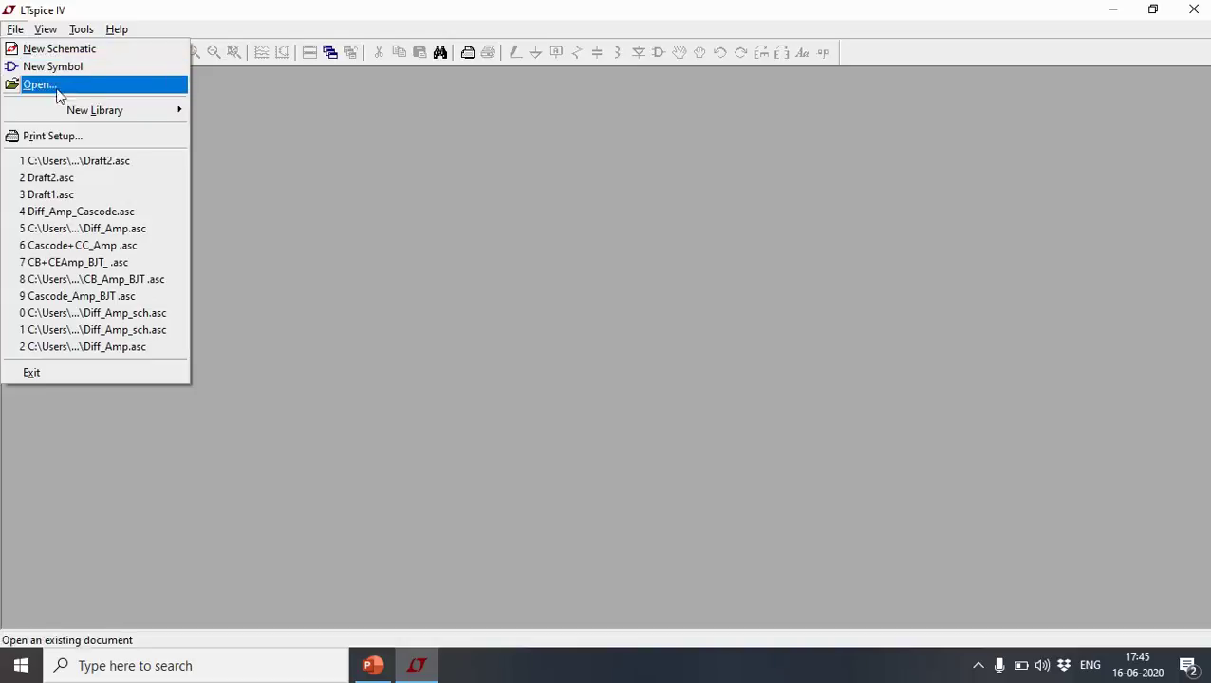
{"action": "left_click", "coordinate": [84, 49]}
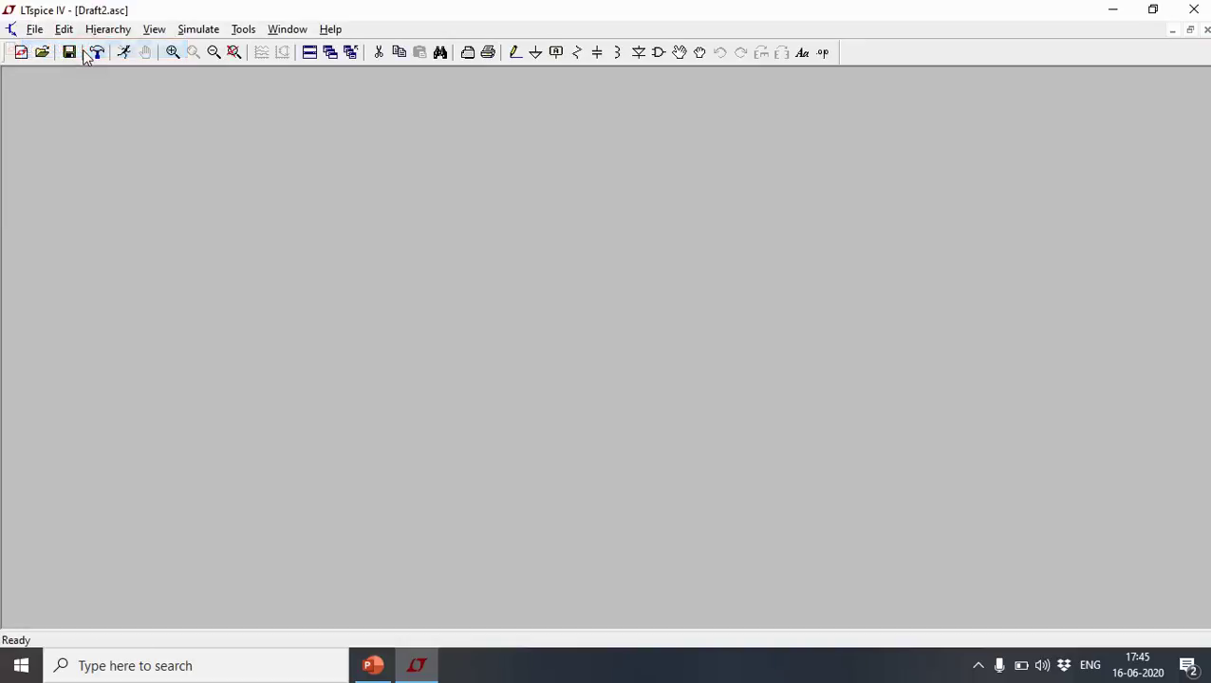
- Place the SPICE directive ".INCLUDE tsmc018.lib" in the upper part of the schematic
{"action": "left_click", "coordinate": [824, 53]}
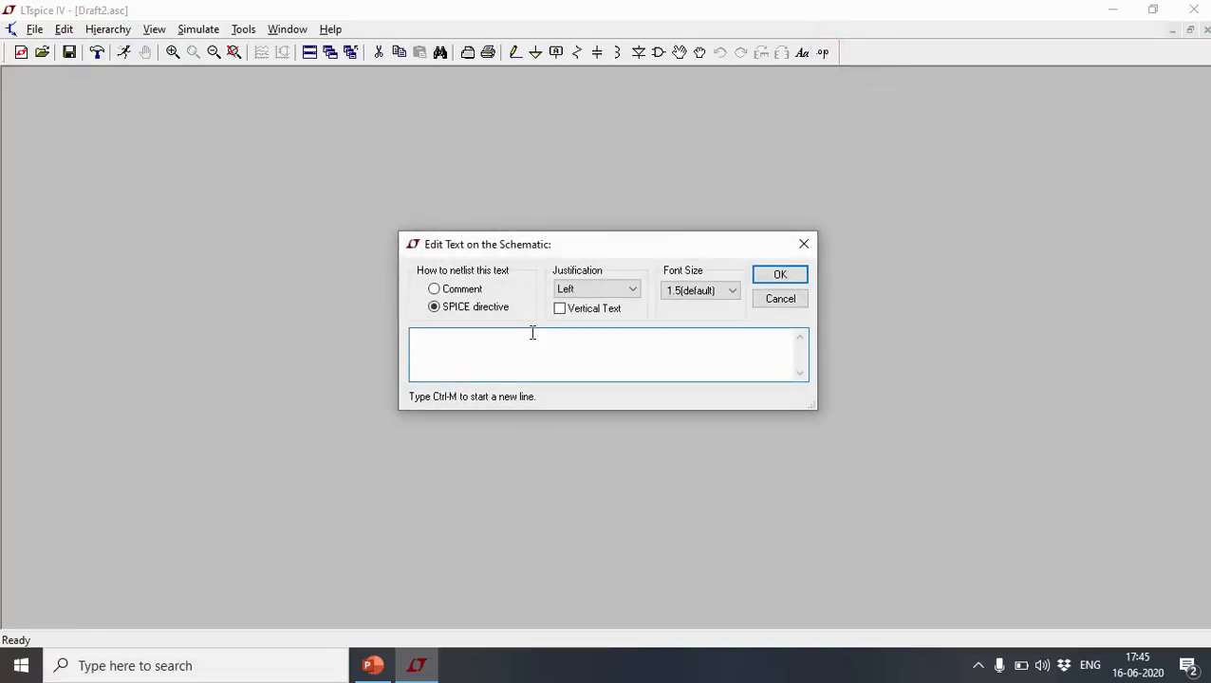
{"action": "type", "text": ".INCLUDE tsmc018.lib"}
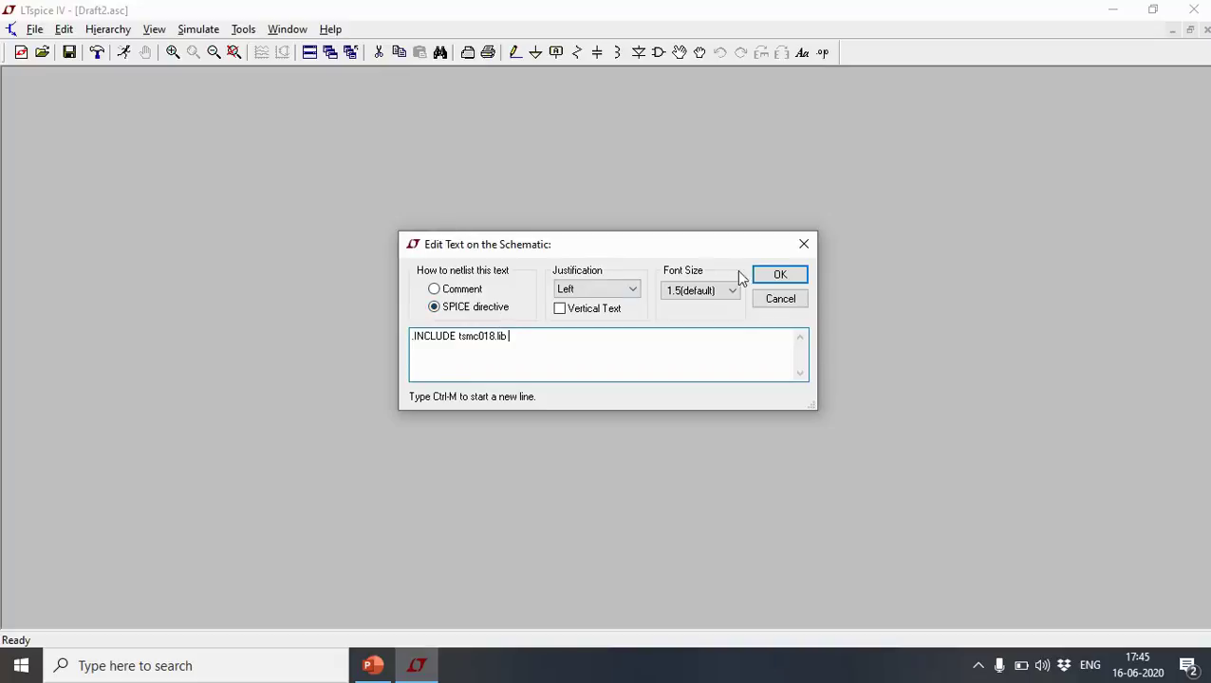
{"action": "left_click", "coordinate": [781, 274]}
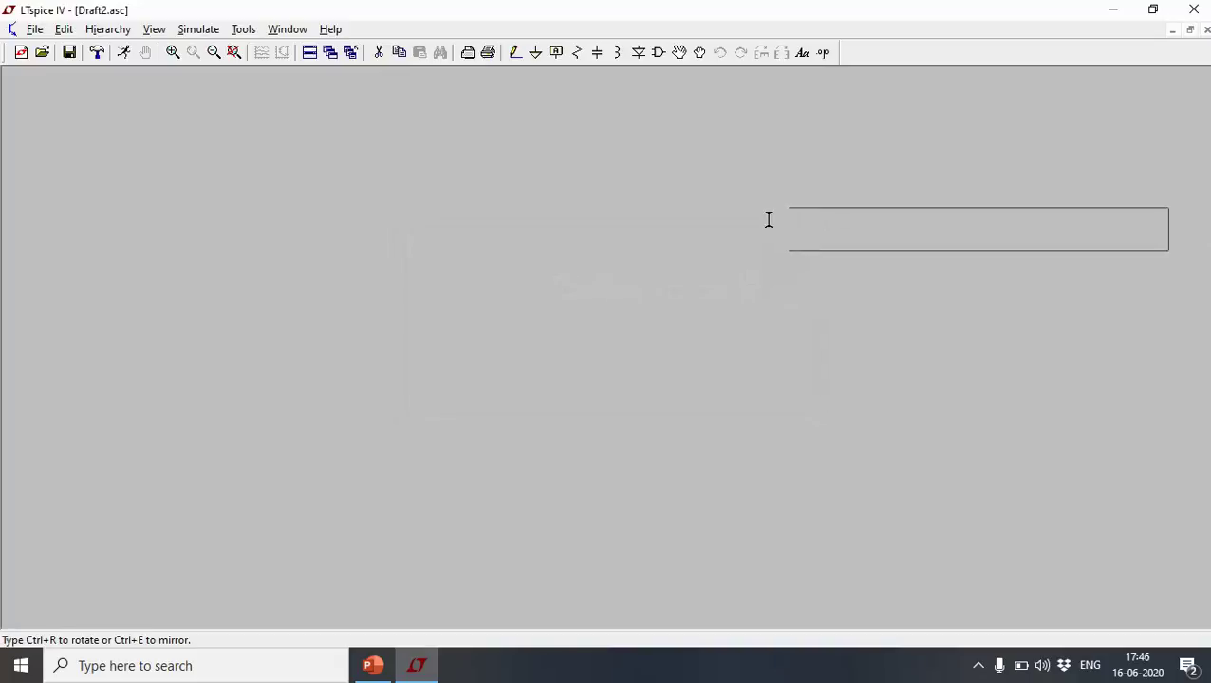
{"action": "left_click", "coordinate": [752, 165]}
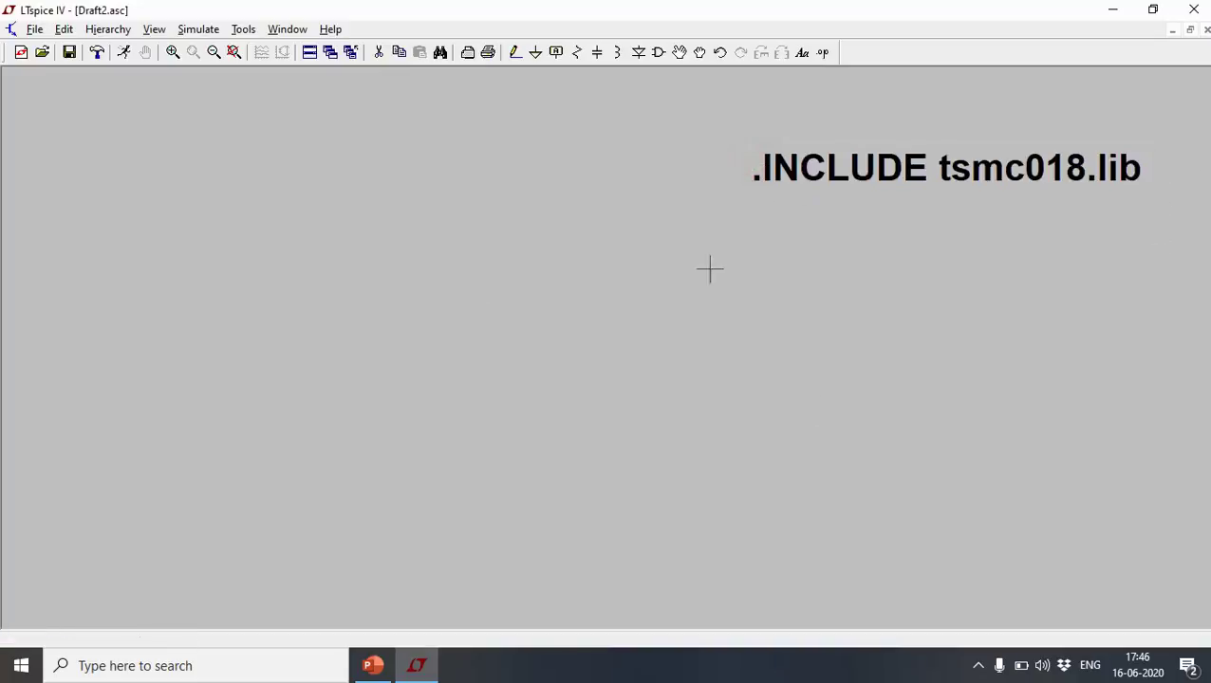
- Place a cmosn N-channel MOSFET near the middle of the schematic
{"action": "left_click", "coordinate": [659, 54]}
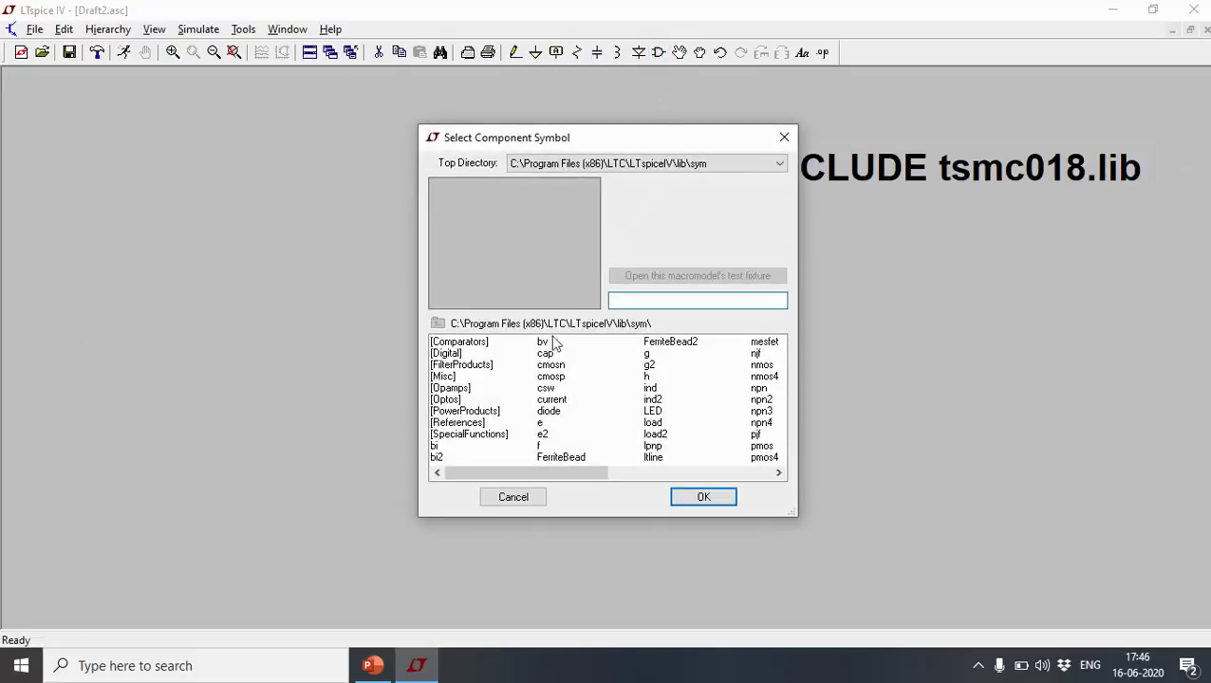
{"action": "left_click", "coordinate": [551, 366]}
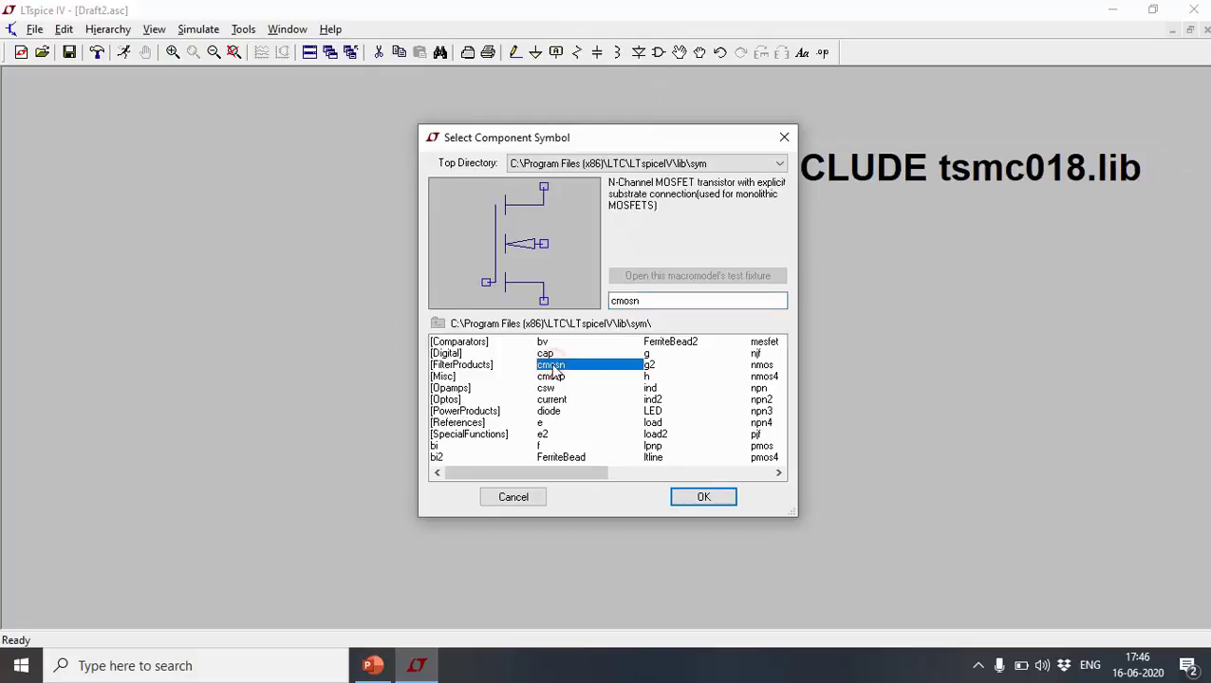
{"action": "left_click", "coordinate": [718, 501]}
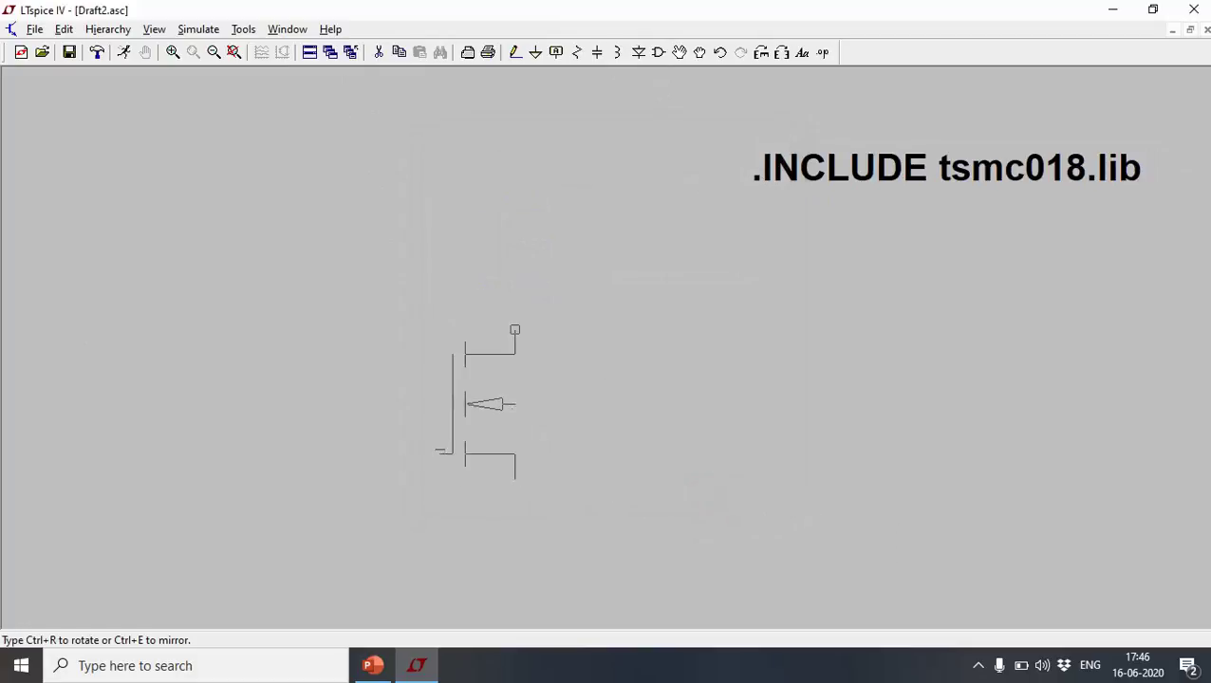
{"action": "left_click", "coordinate": [483, 405]}
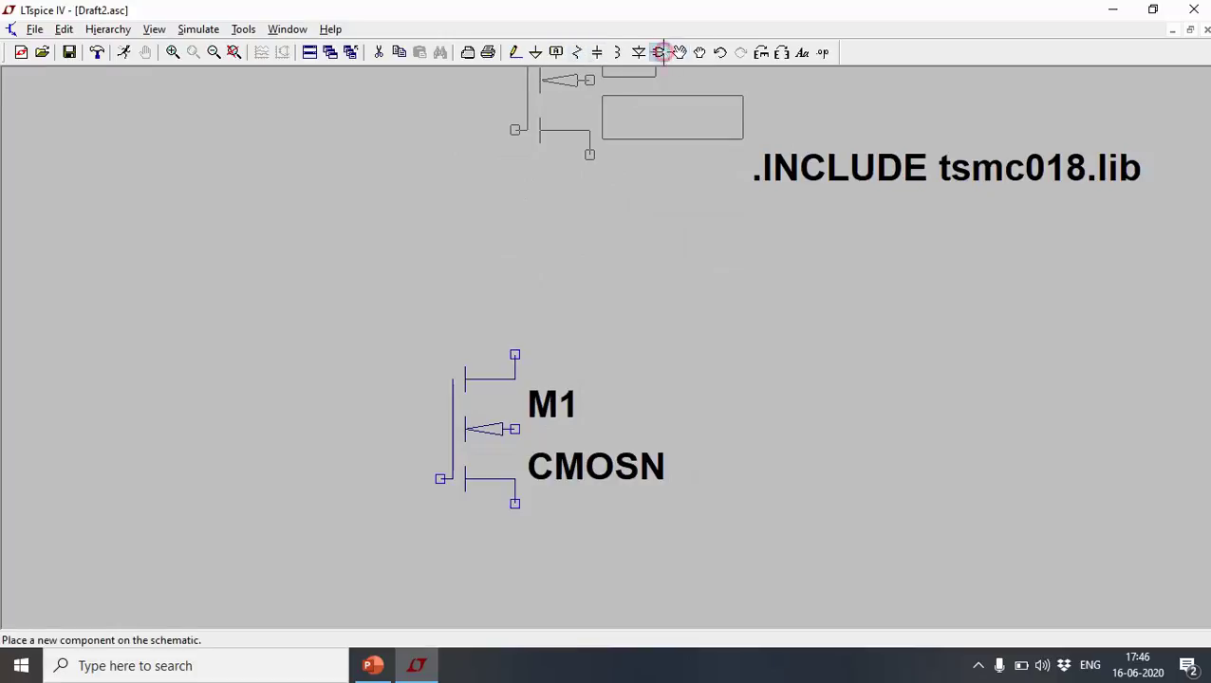
- Place a cmosp P-channel MOSFET directly above the N-channel transistor, aligned with its terminals
{"action": "left_click", "coordinate": [659, 53]}
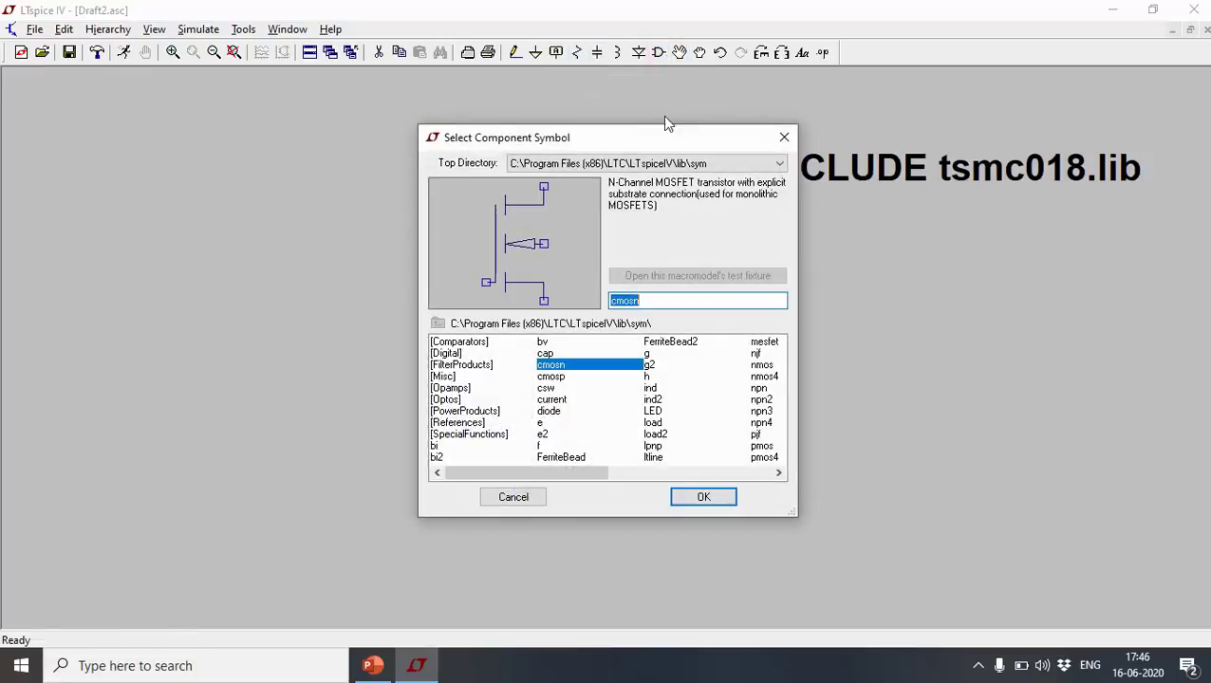
{"action": "left_click", "coordinate": [553, 376]}
{"action": "left_click", "coordinate": [703, 497]}
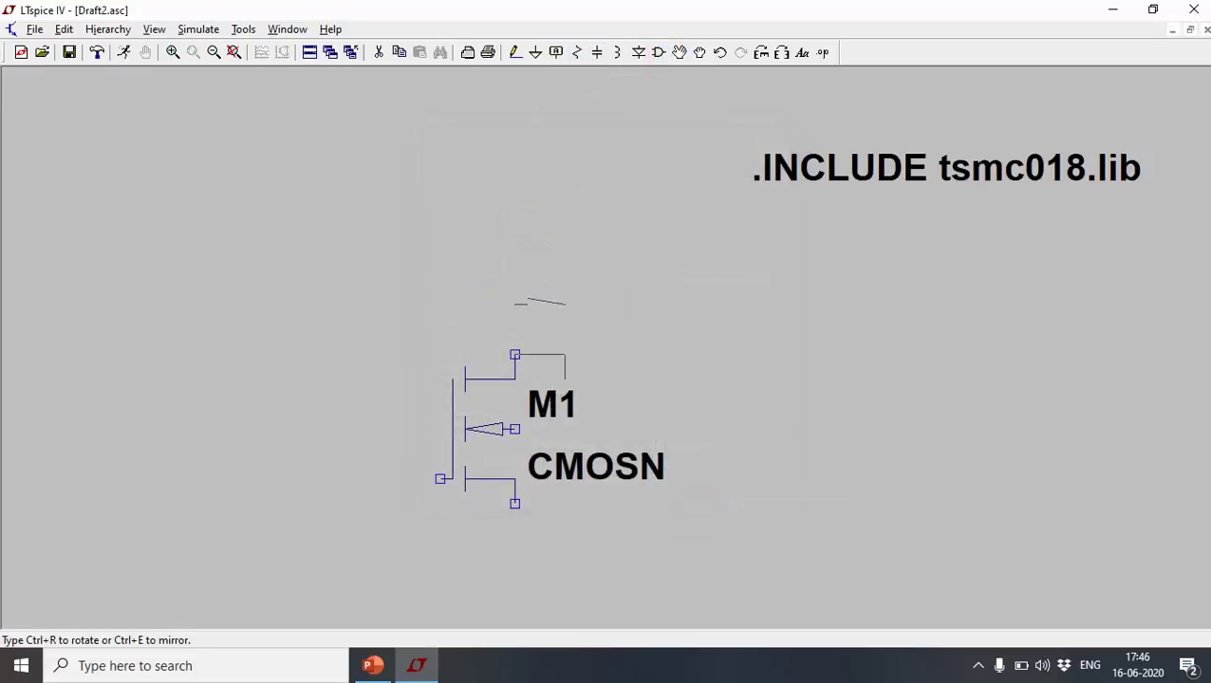
{"action": "left_click", "coordinate": [491, 226]}
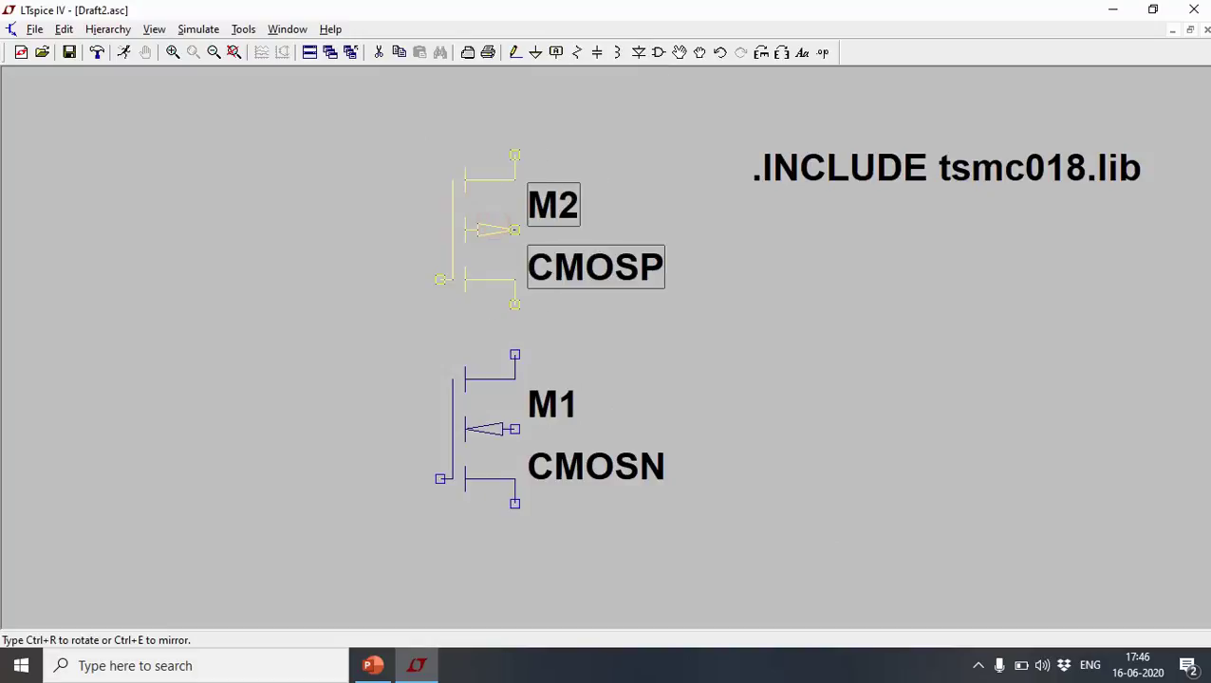
{"action": "key", "text": "Escape"}
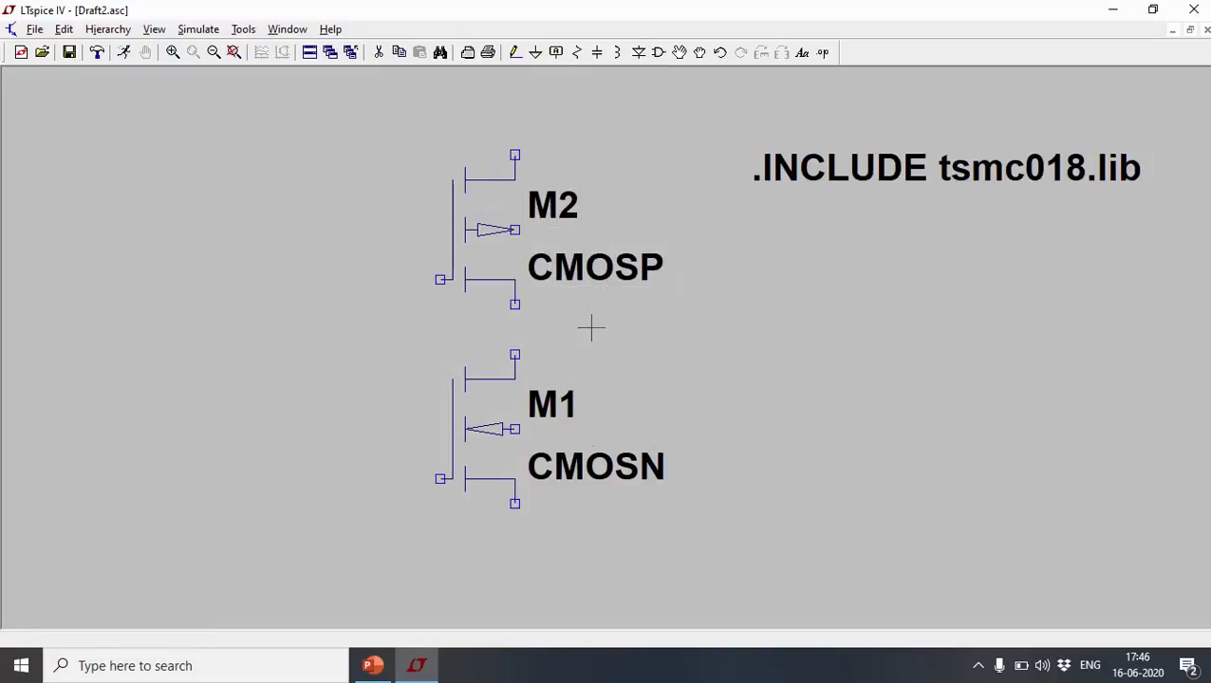
- Set the length of NMOS transistor M1 to 180n and its width to 400n
{"action": "right_click", "coordinate": [487, 436]}
{"action": "left_click", "coordinate": [610, 249]}
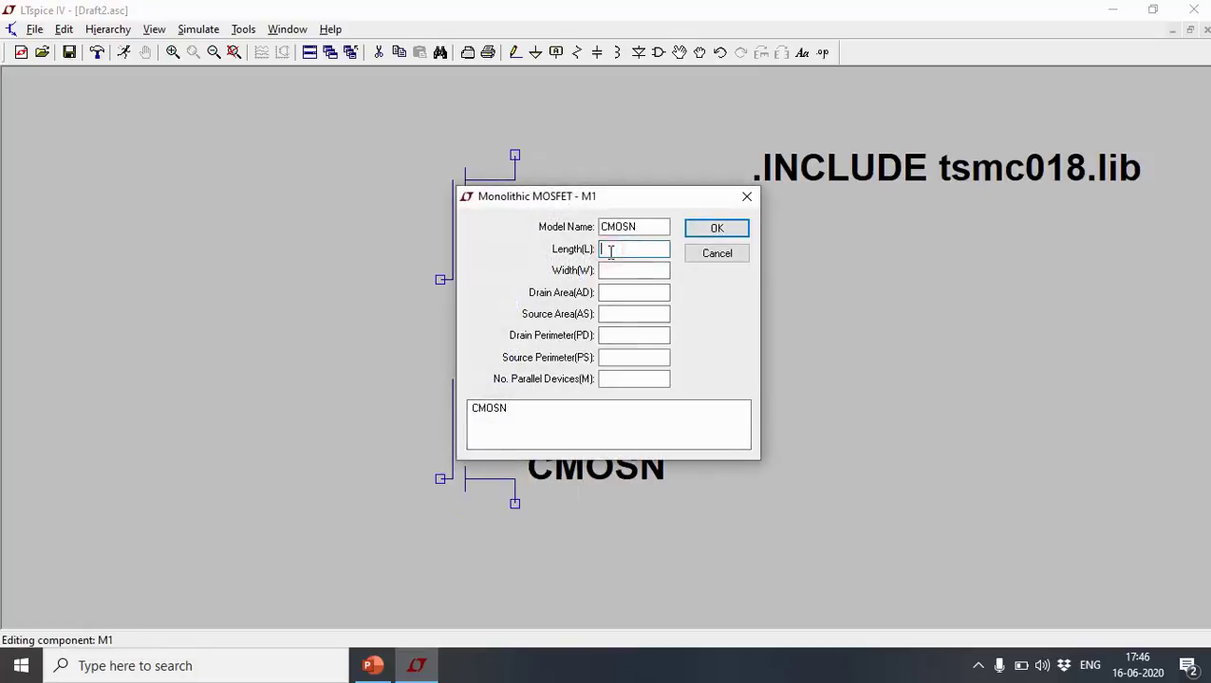
{"action": "type", "text": "180n"}
{"action": "left_click", "coordinate": [617, 271]}
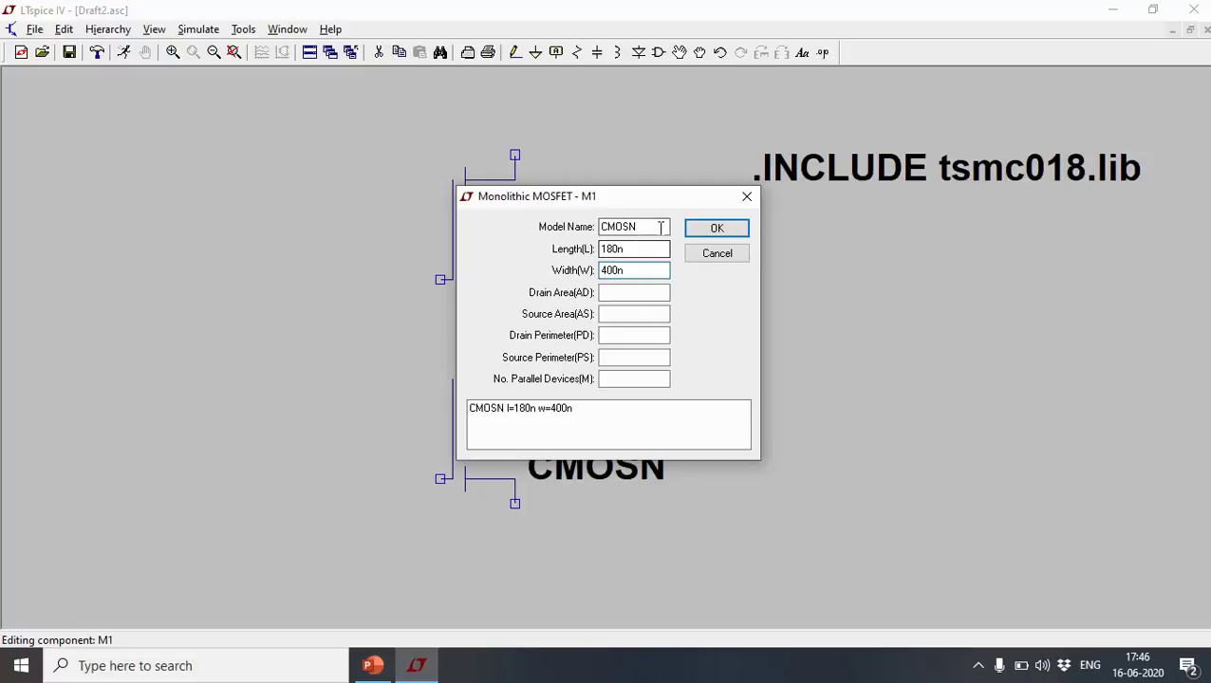
{"action": "left_click", "coordinate": [710, 228]}
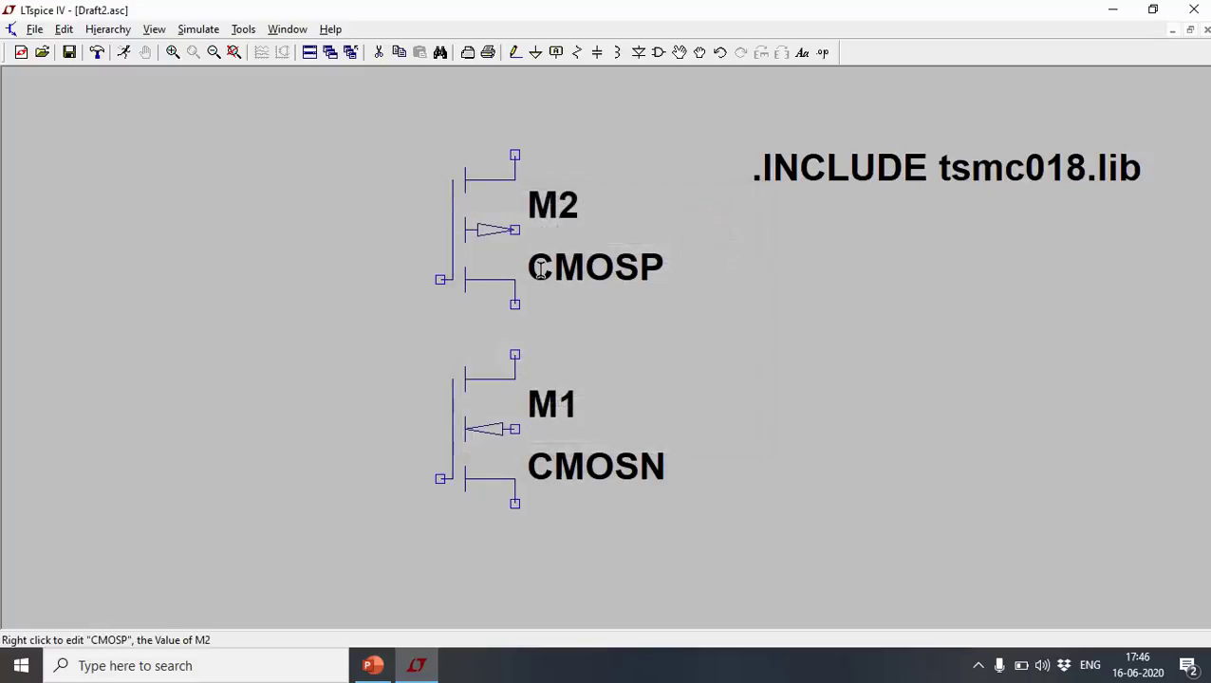
- Set the length of PMOS transistor M2 to 180n and its width to 800n
{"action": "right_click", "coordinate": [484, 239]}
{"action": "left_click", "coordinate": [602, 249]}
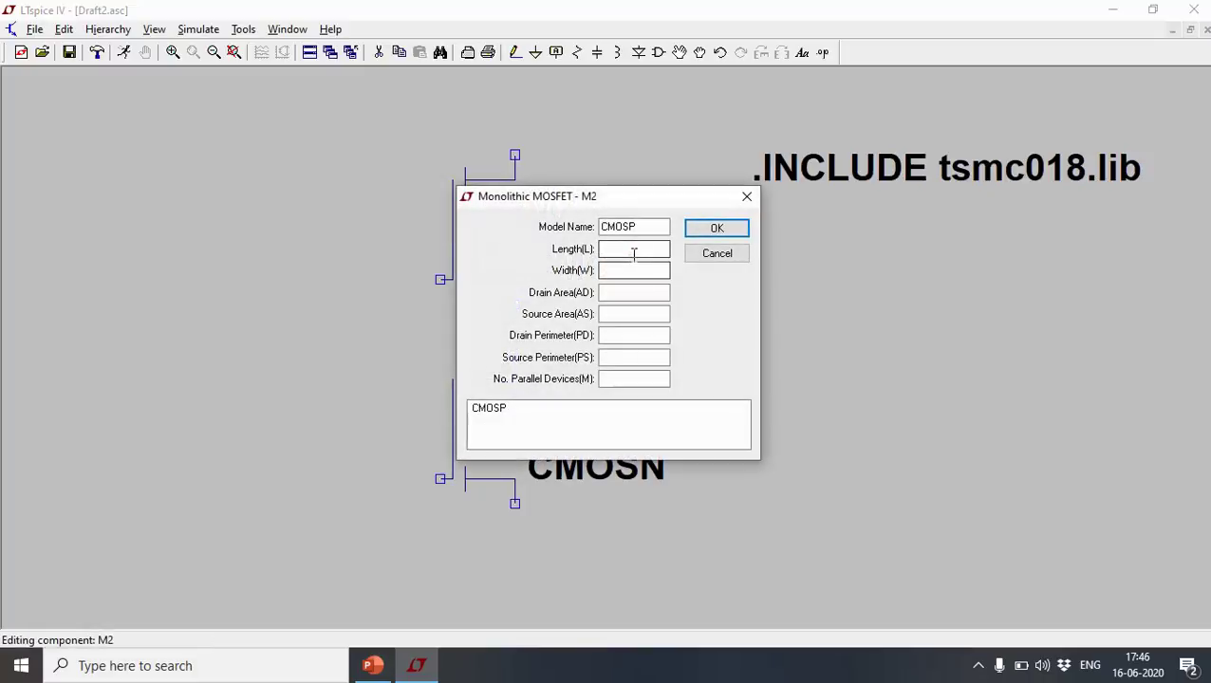
{"action": "type", "text": "180n"}
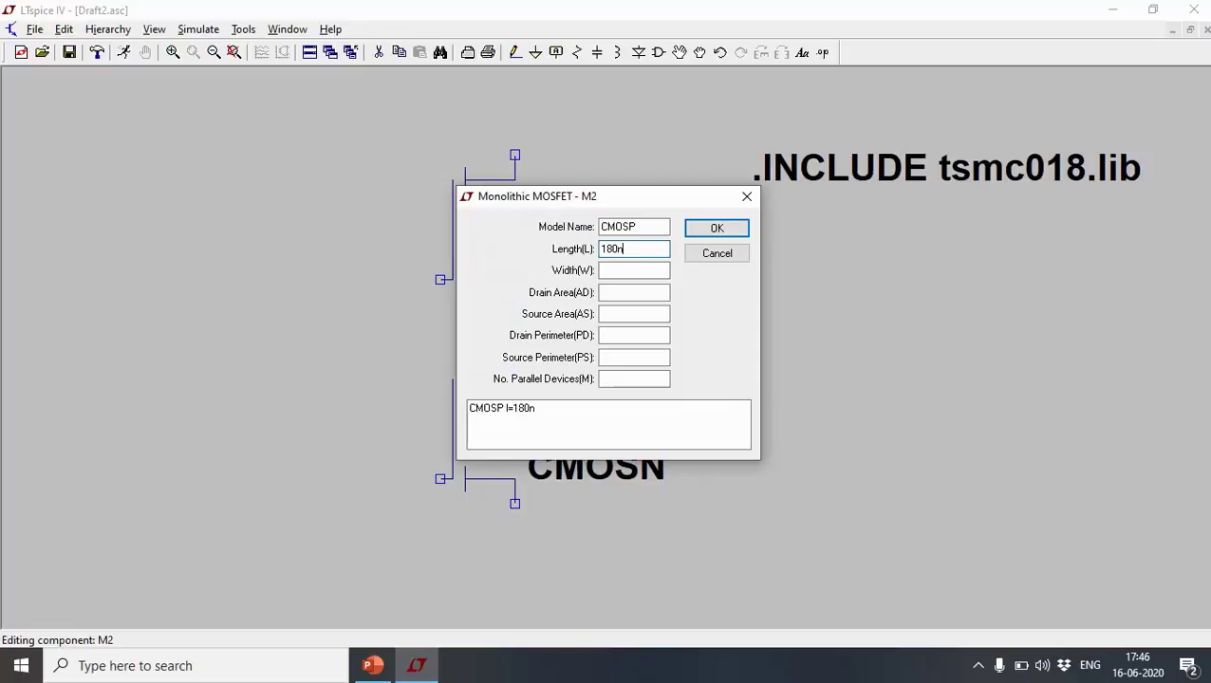
{"action": "left_click", "coordinate": [609, 271]}
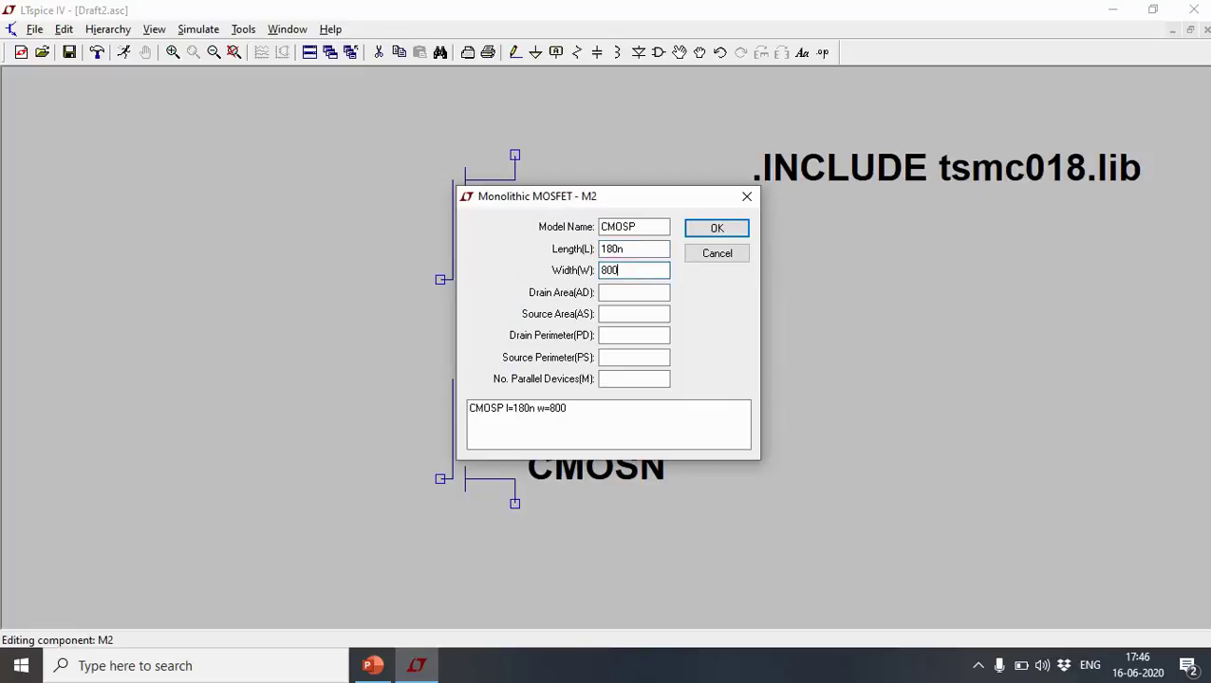
{"action": "left_click", "coordinate": [707, 232]}
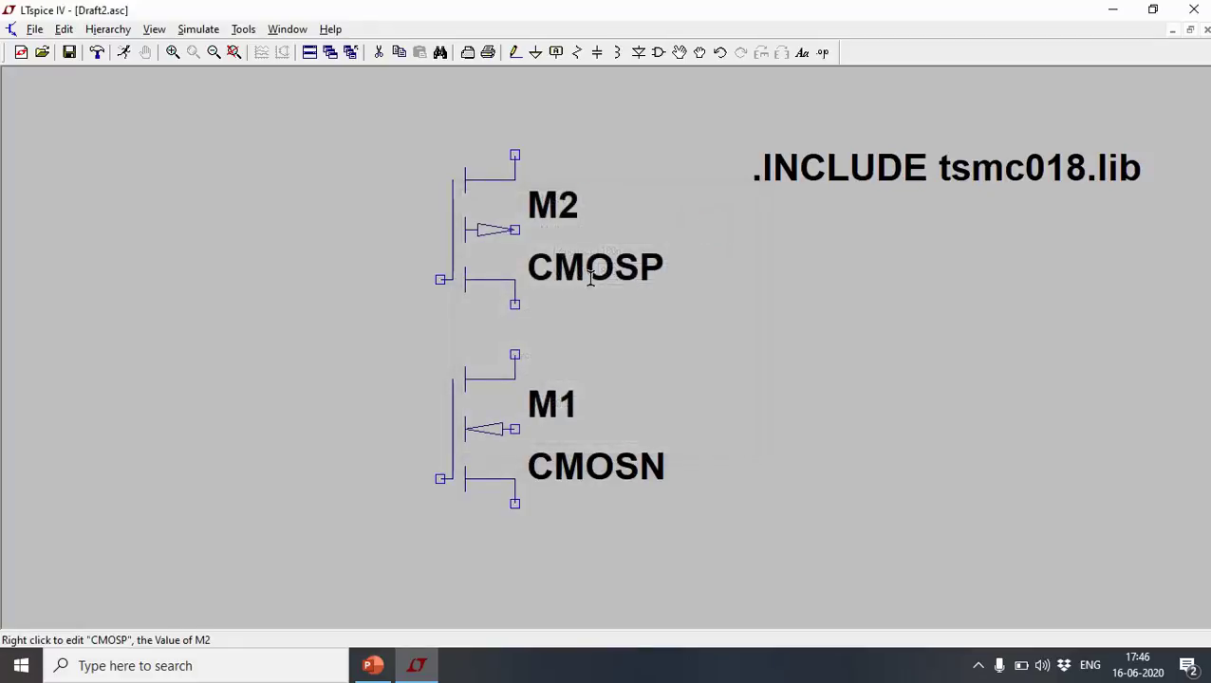
- Wire the lower terminal of M2 to the upper terminal of M1, and join both gates with a wire loop on their left
{"action": "left_click", "coordinate": [513, 53]}
{"action": "left_click", "coordinate": [514, 304]}
{"action": "left_click", "coordinate": [514, 354]}
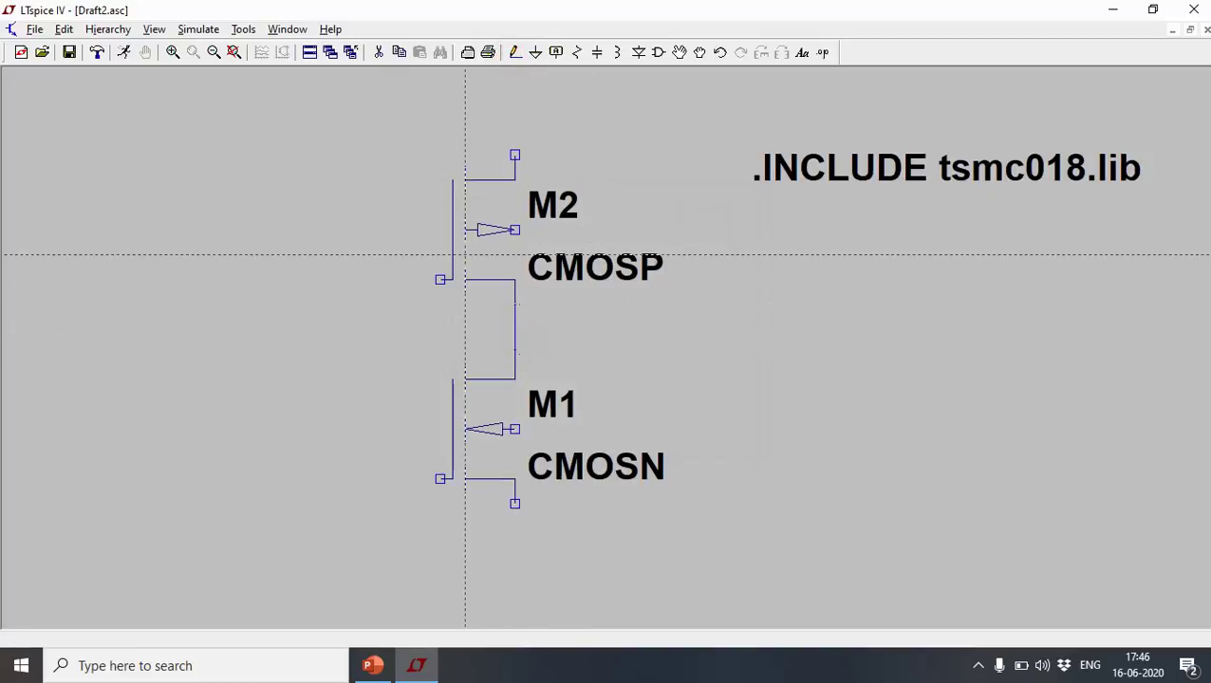
{"action": "left_click", "coordinate": [439, 279]}
{"action": "left_click", "coordinate": [367, 280]}
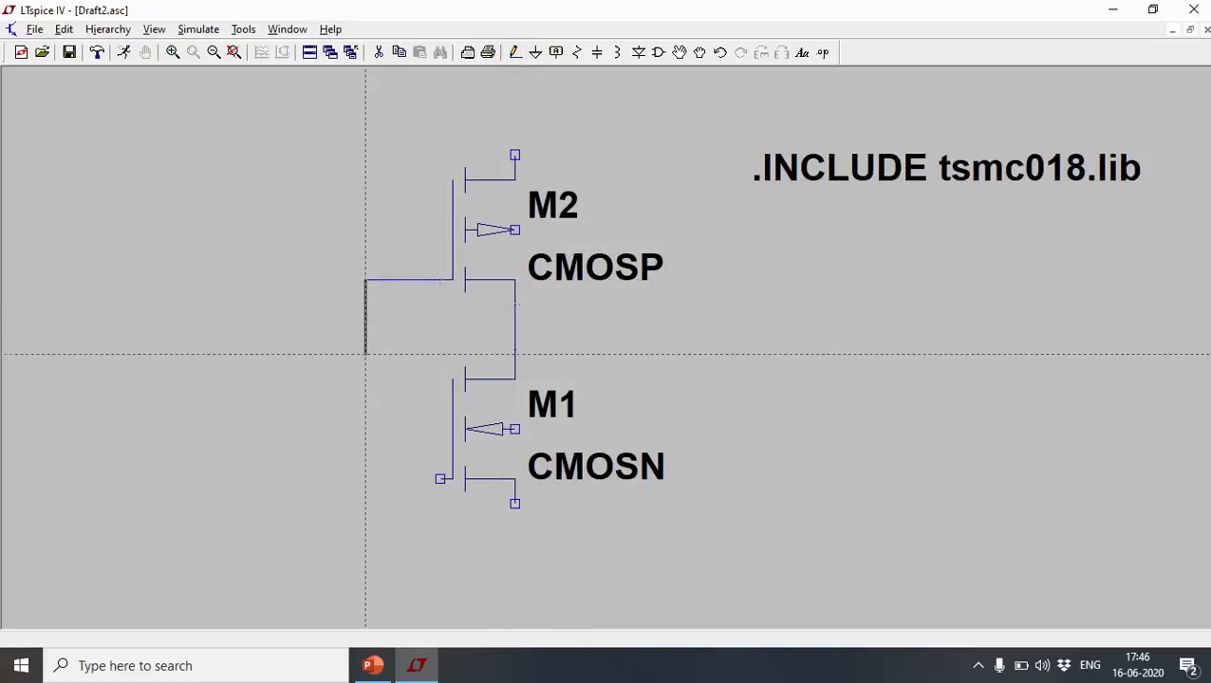
{"action": "left_click", "coordinate": [366, 479]}
{"action": "left_click", "coordinate": [439, 479]}
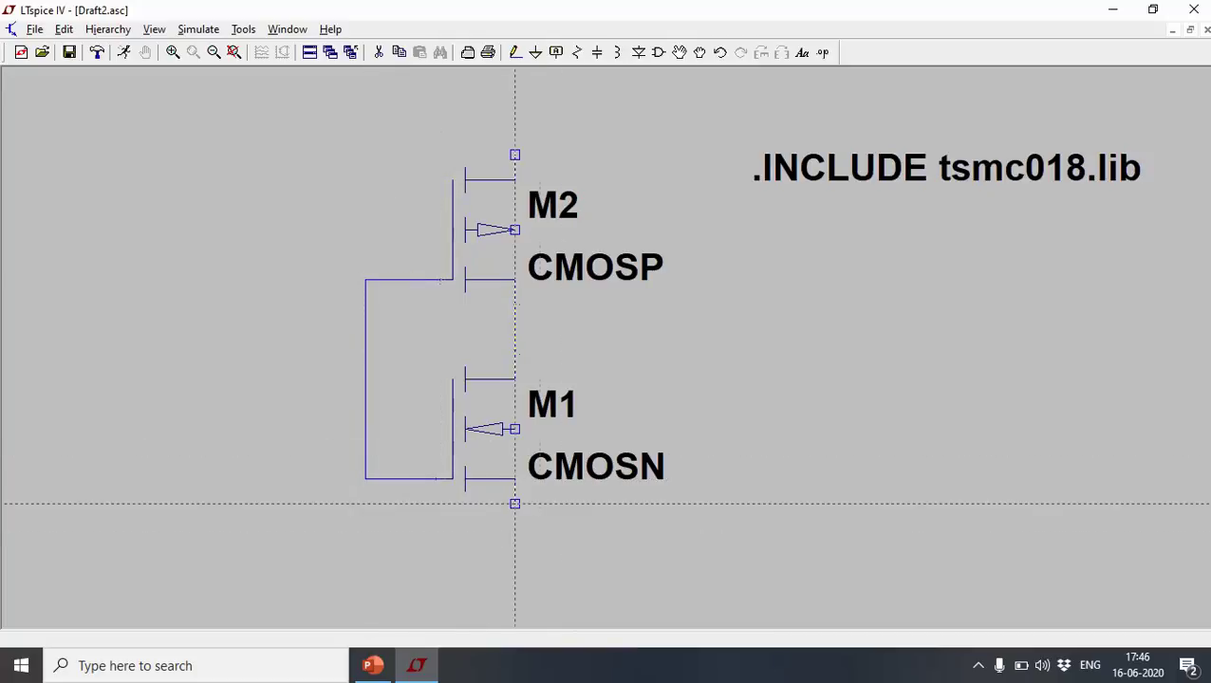
- Extend M1's source down to a ground symbol and wire M1's body terminal to its source
{"action": "left_click", "coordinate": [514, 554]}
{"action": "left_click", "coordinate": [535, 52]}
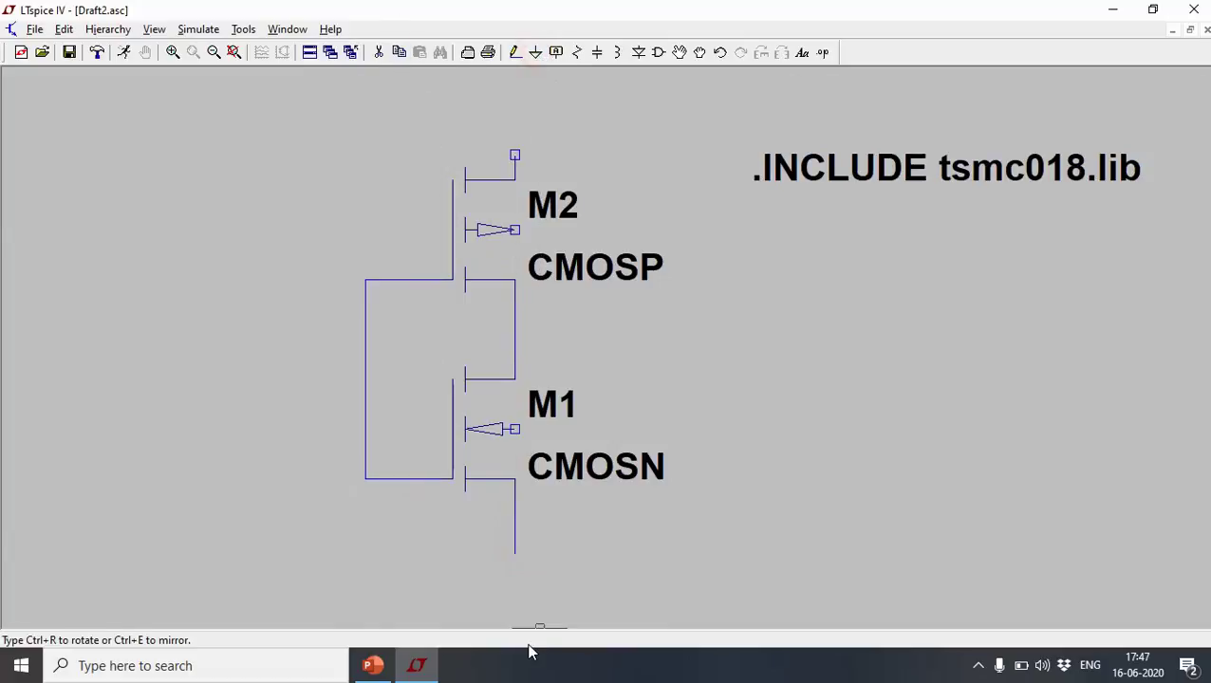
{"action": "left_click", "coordinate": [515, 556]}
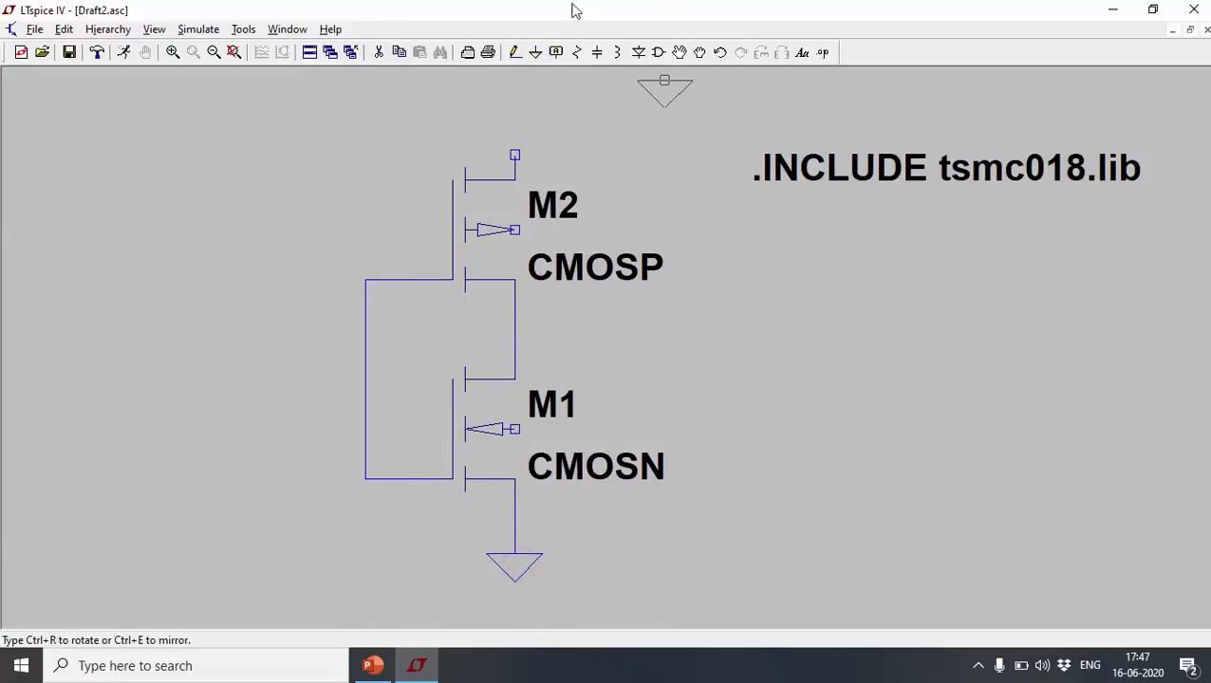
{"action": "left_click", "coordinate": [515, 52]}
{"action": "left_click", "coordinate": [512, 426]}
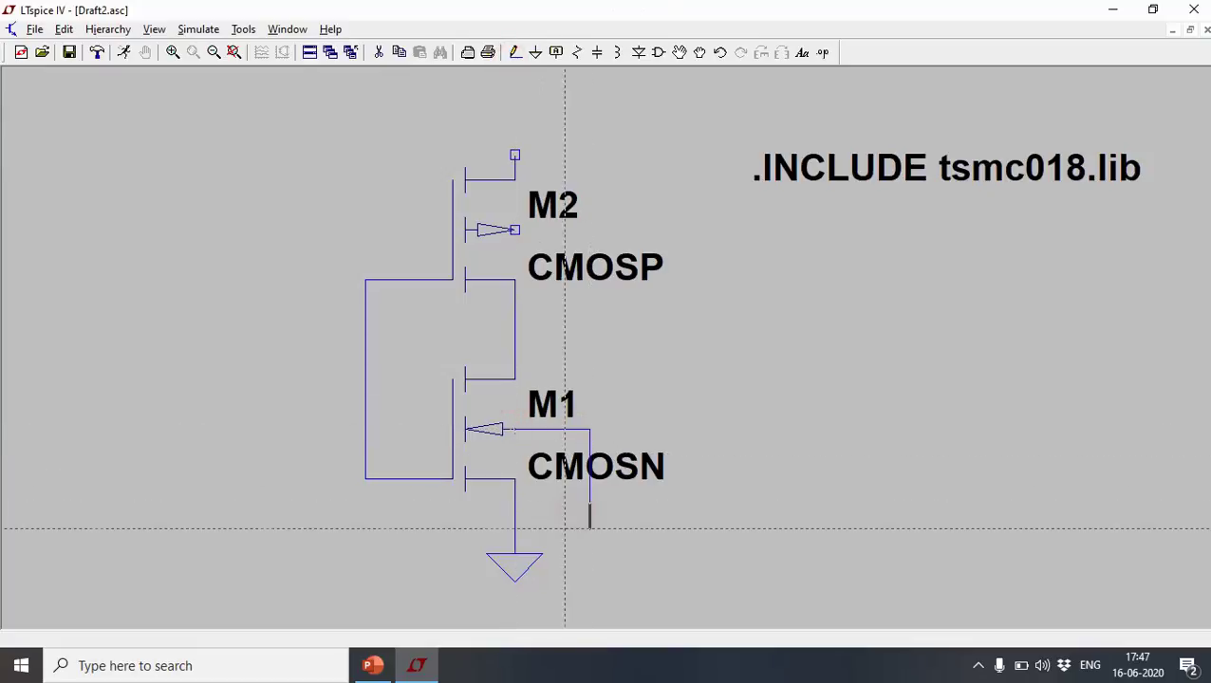
{"action": "left_click", "coordinate": [514, 503]}
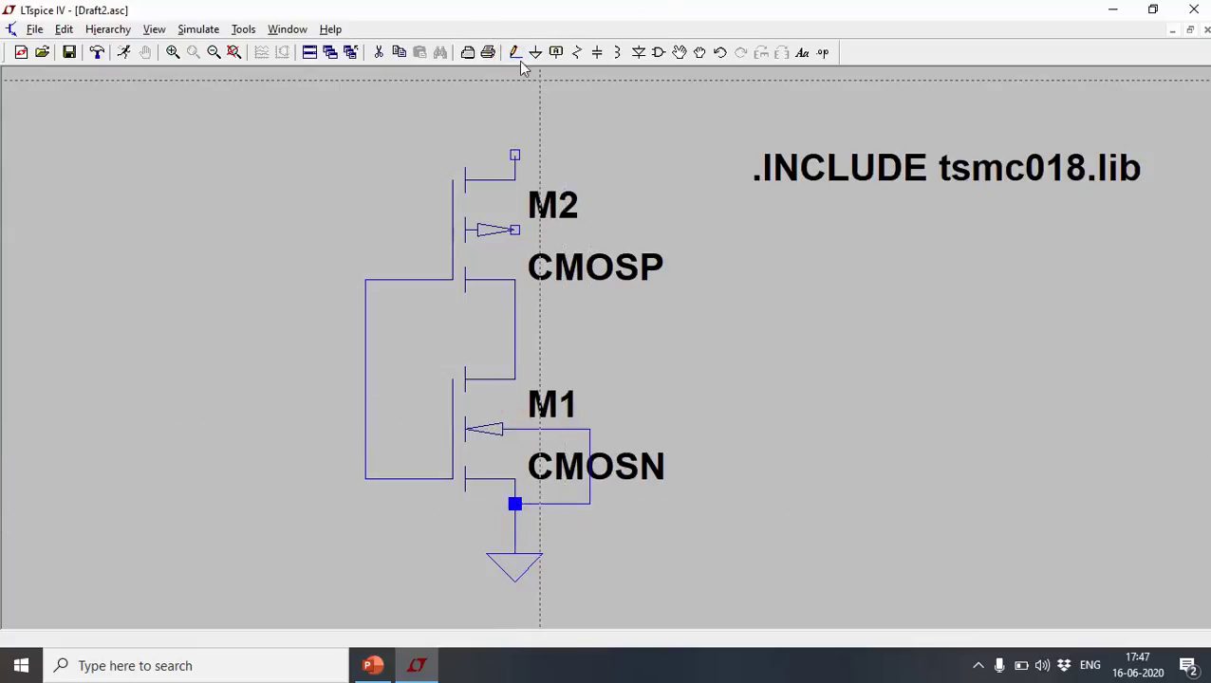
- Draw a supply wire from M2's upper terminal upward, across to the left, and ending in a short downward stub
{"action": "left_click", "coordinate": [514, 155]}
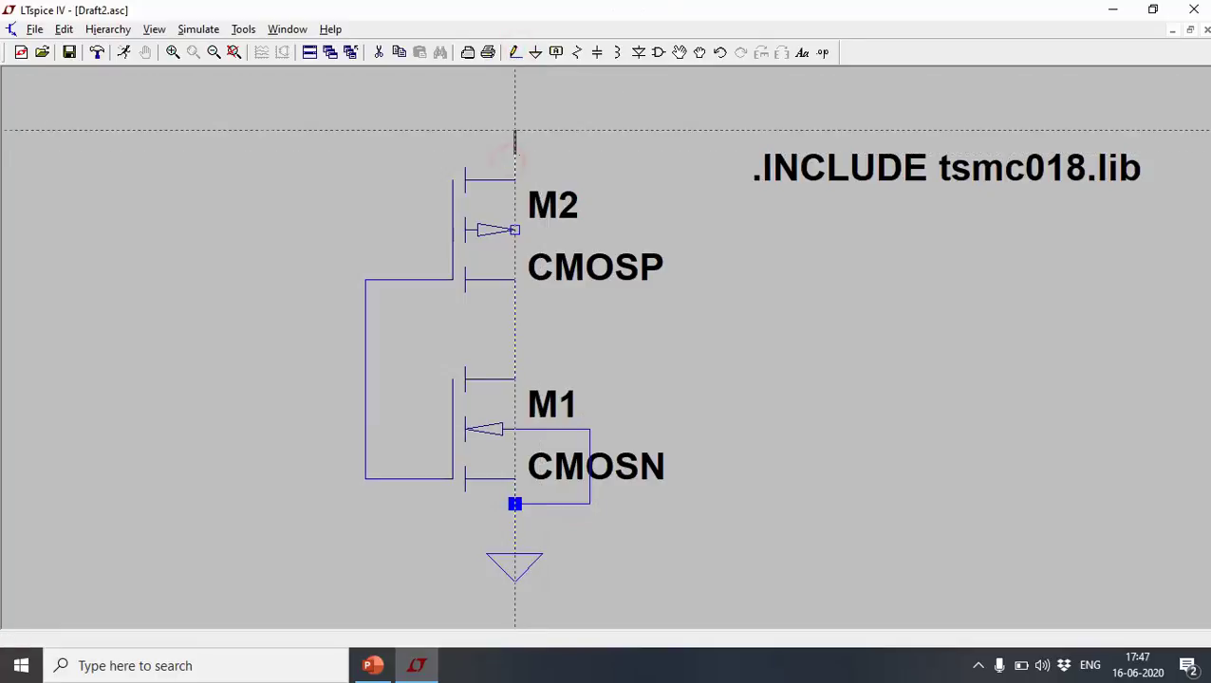
{"action": "left_click", "coordinate": [514, 105]}
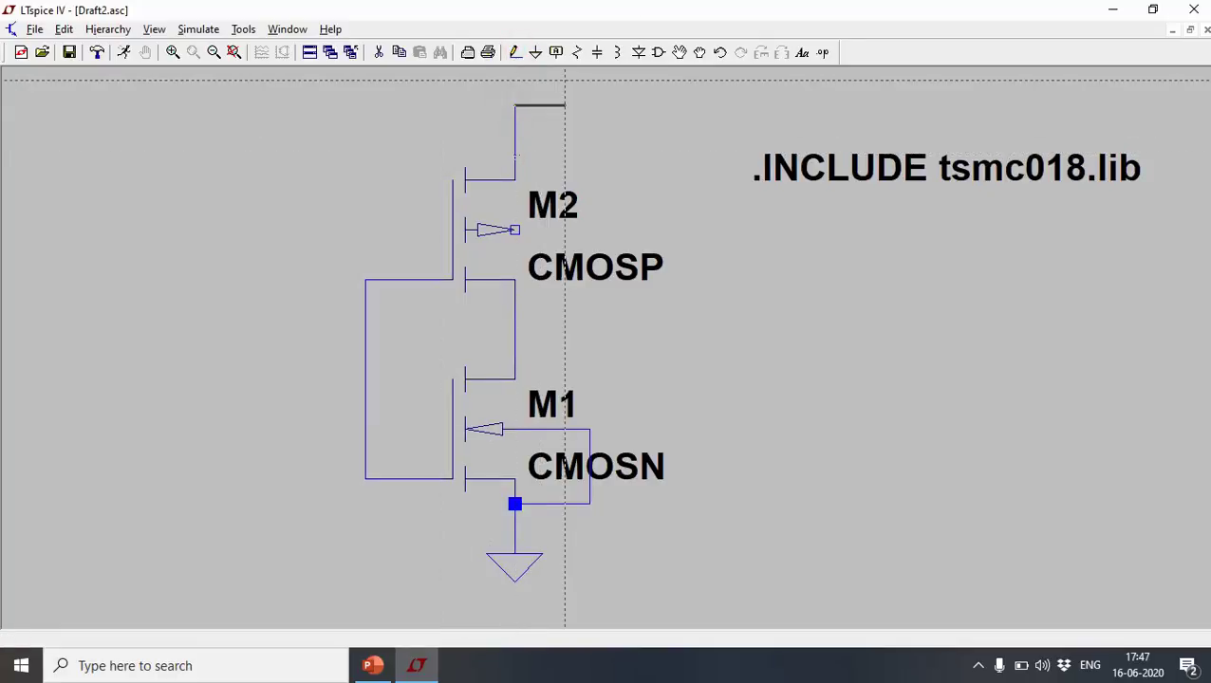
{"action": "left_click", "coordinate": [316, 105]}
{"action": "left_click", "coordinate": [316, 130]}
{"action": "key", "text": "Escape"}
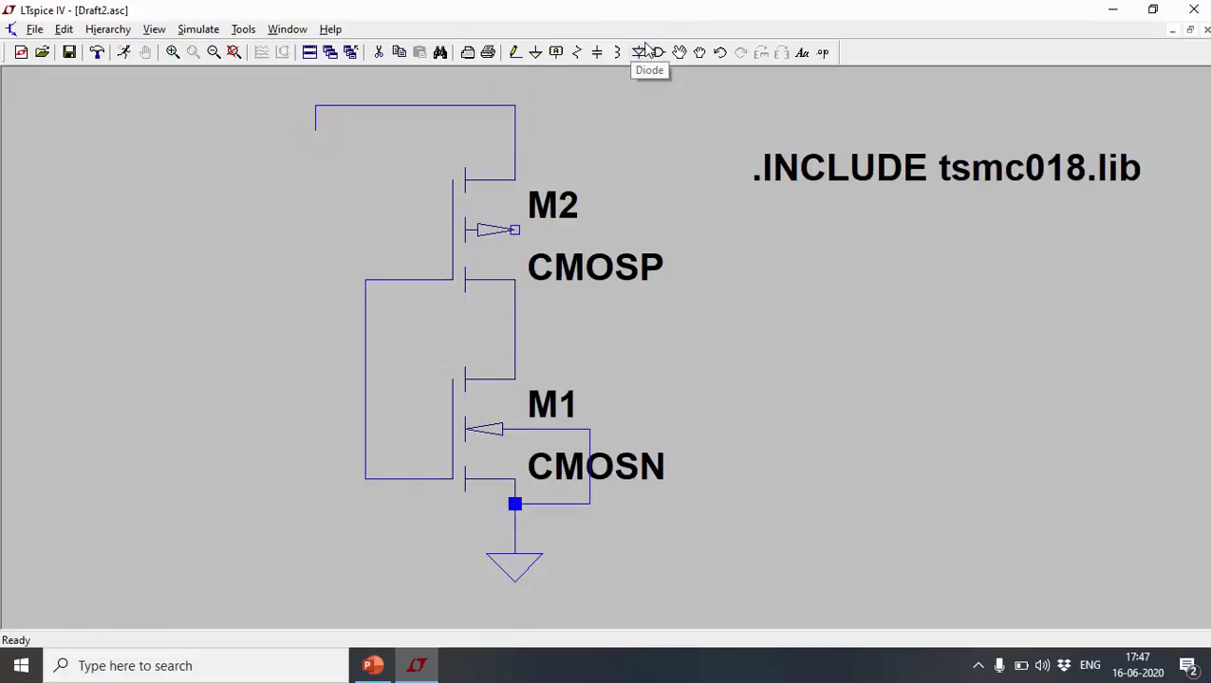
- Wire M2's body terminal around to the supply wire at its source
{"action": "left_click", "coordinate": [535, 52]}
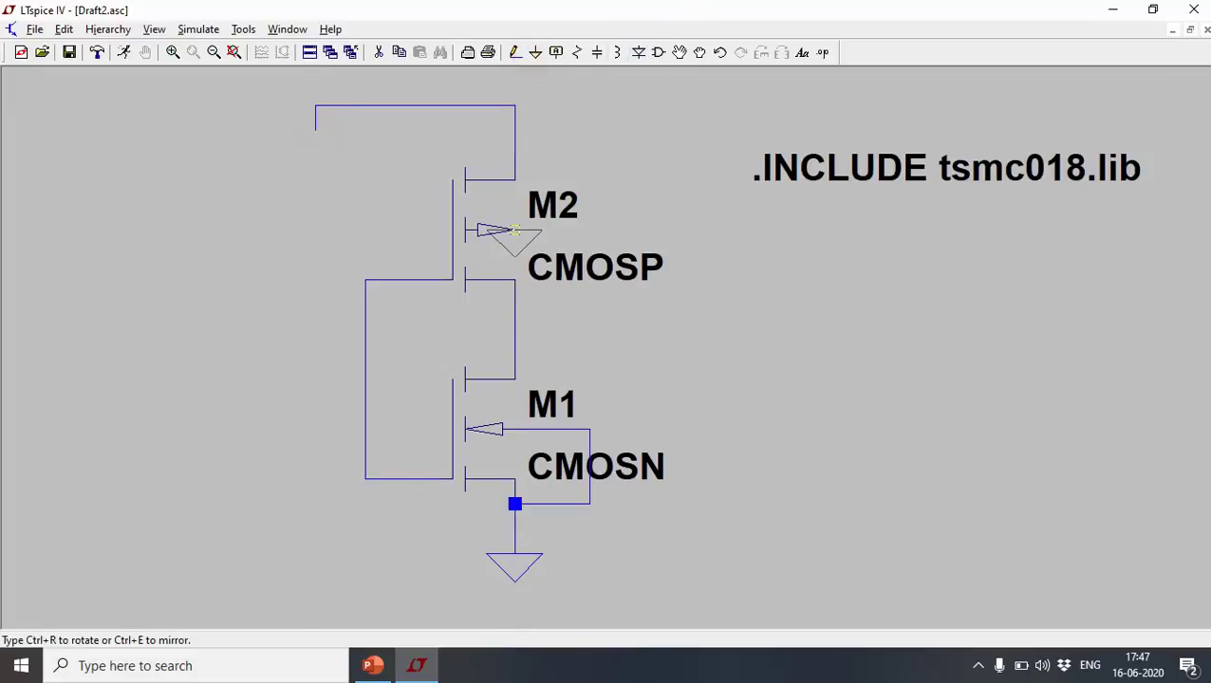
{"action": "left_click", "coordinate": [515, 53]}
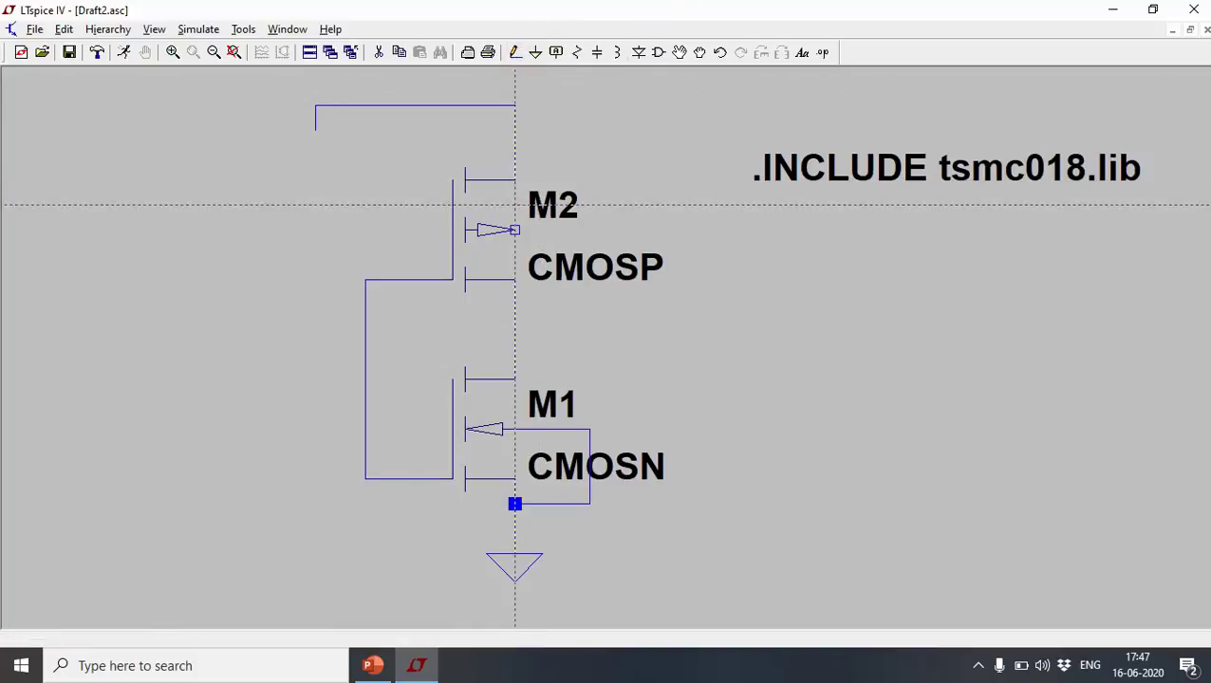
{"action": "left_click", "coordinate": [515, 230]}
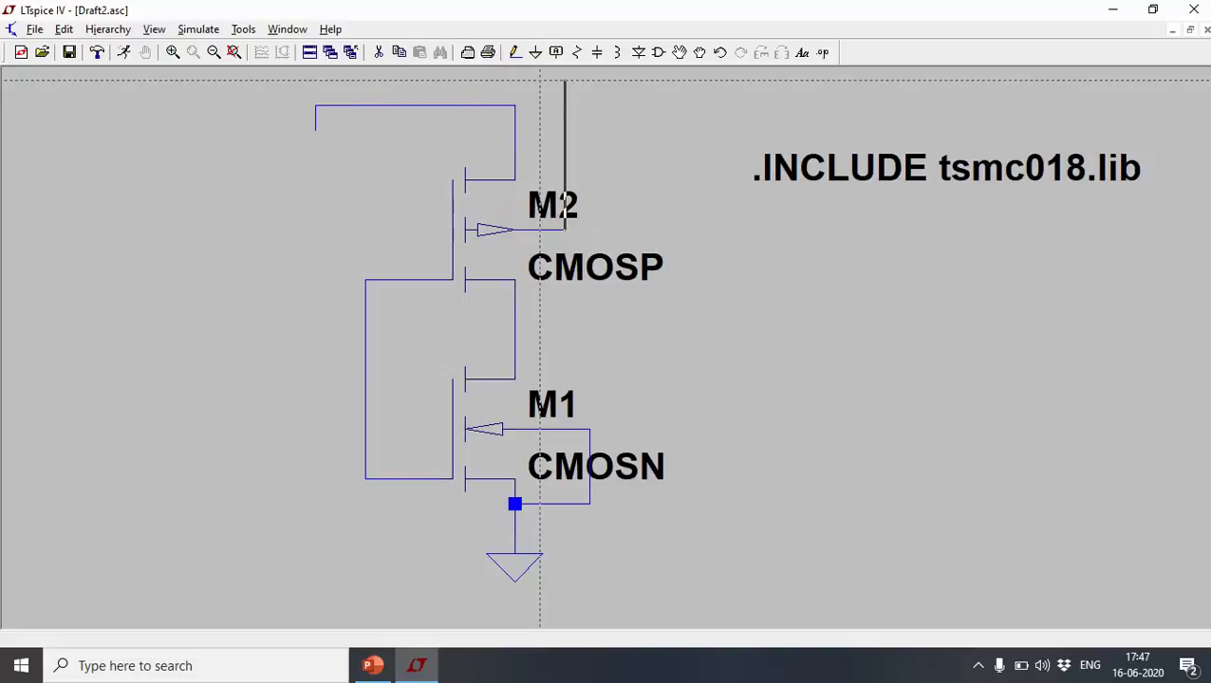
{"action": "left_click", "coordinate": [514, 105]}
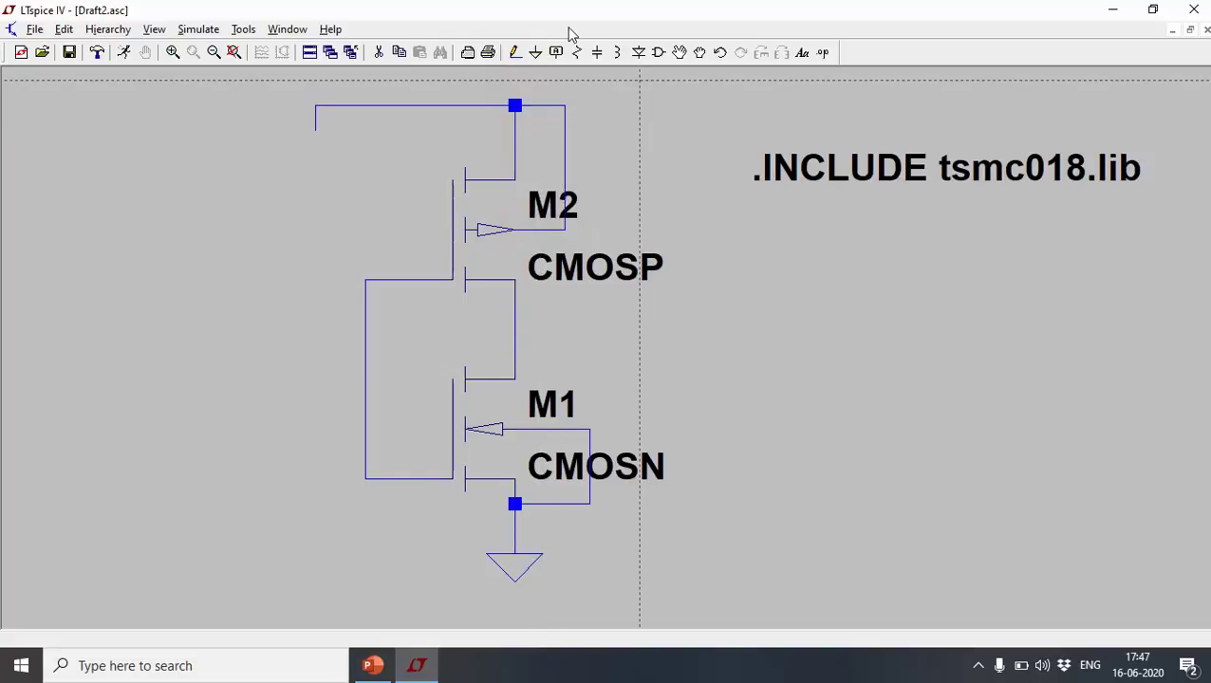
- Place two voltage sources, one hanging from the supply wire's stub and one to the left of M1
{"action": "left_click", "coordinate": [656, 55]}
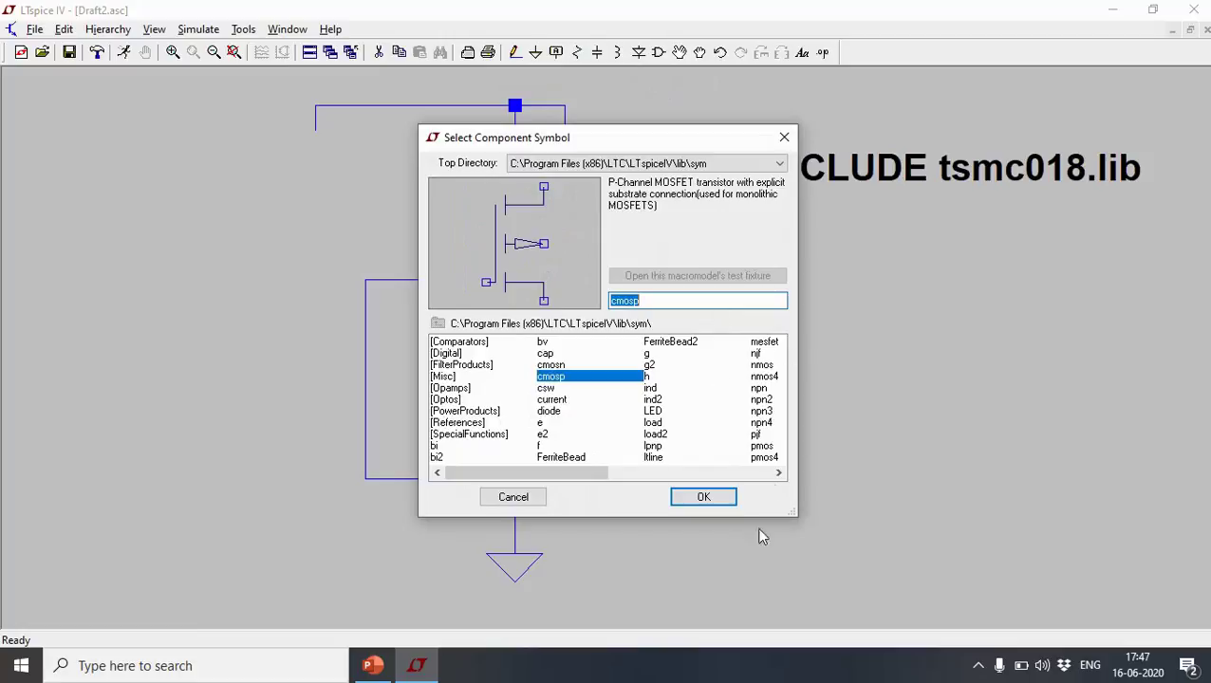
{"action": "left_click", "coordinate": [778, 473]}
{"action": "left_click", "coordinate": [778, 472]}
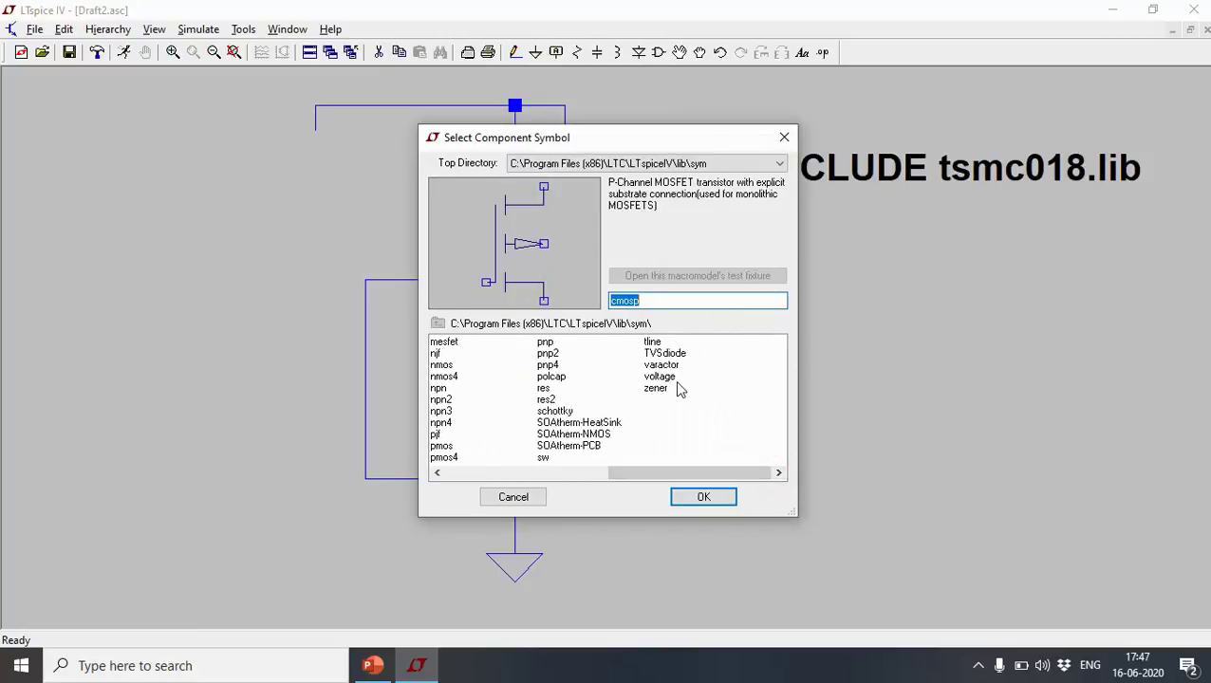
{"action": "left_click", "coordinate": [675, 378]}
{"action": "left_click", "coordinate": [703, 497]}
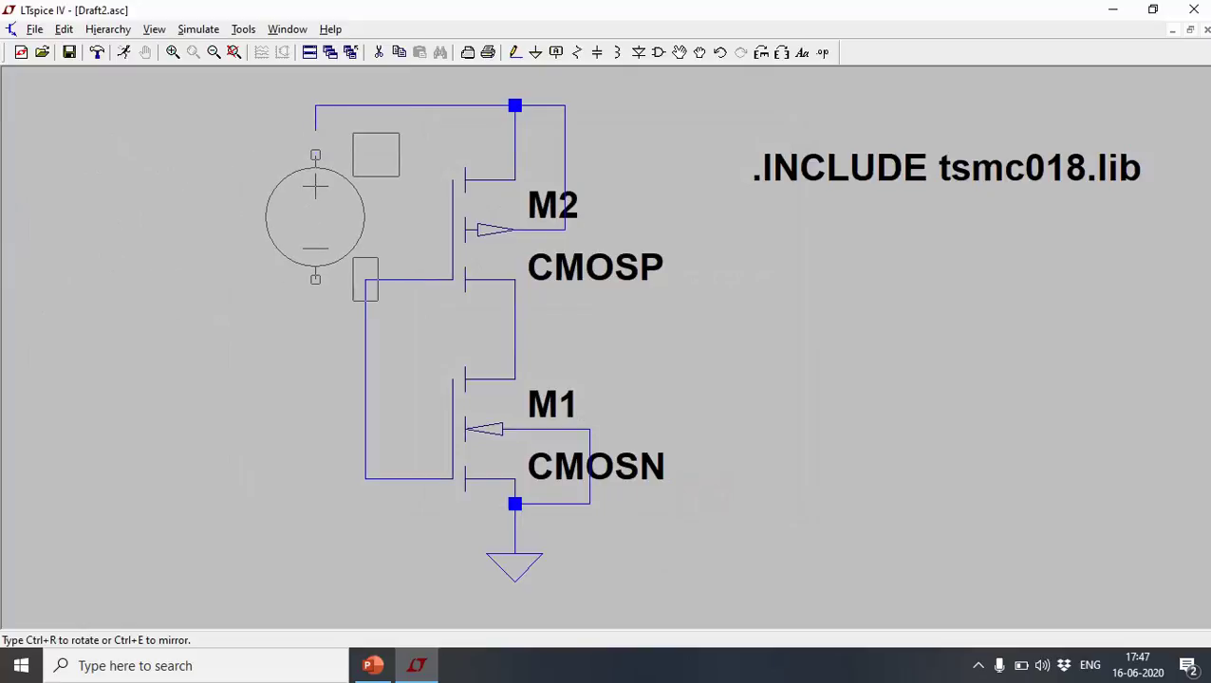
{"action": "left_click", "coordinate": [315, 189]}
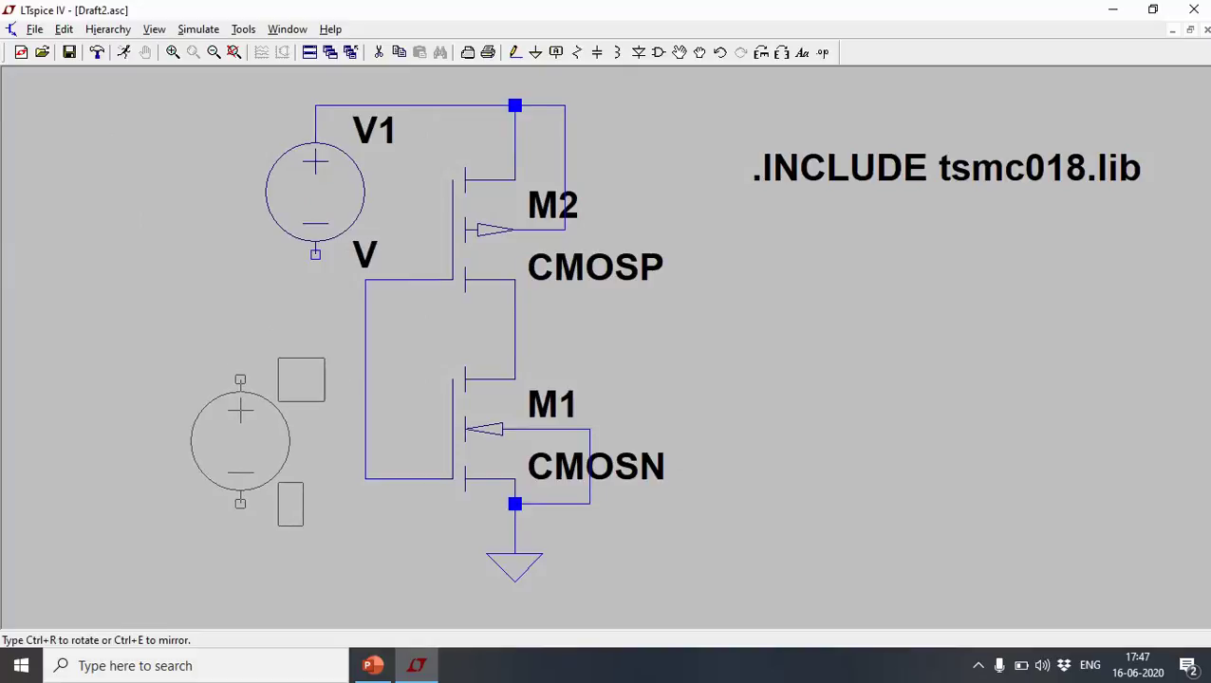
{"action": "left_click", "coordinate": [240, 441]}
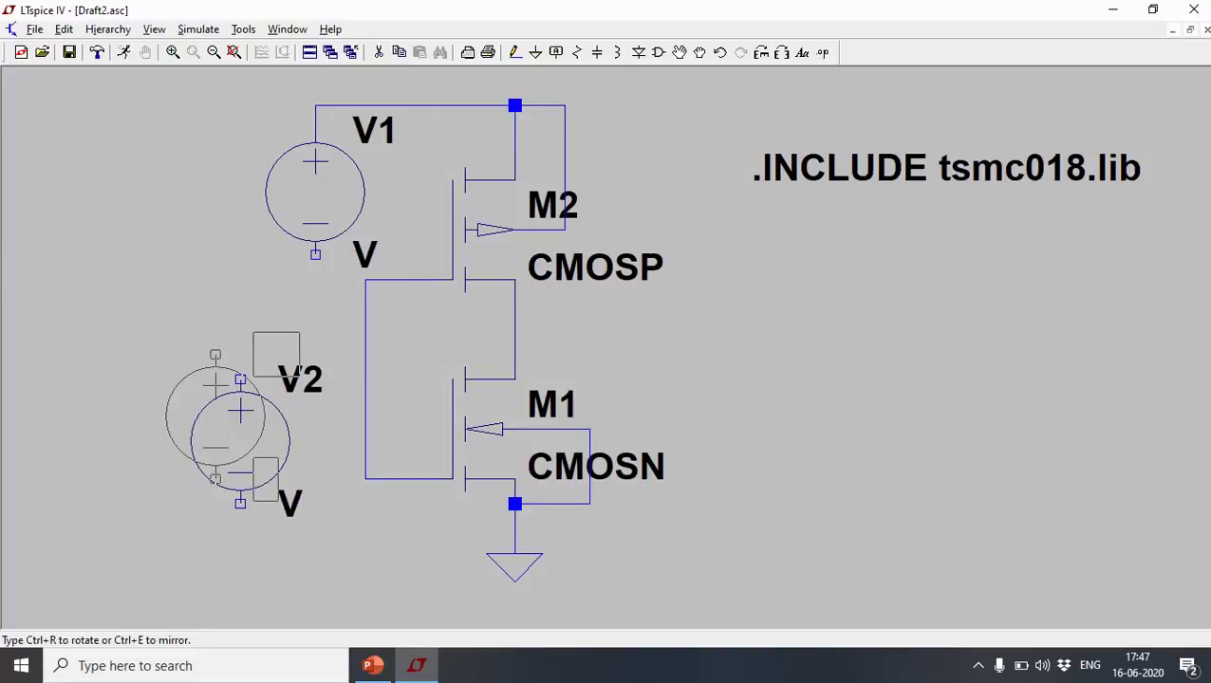
{"action": "key", "text": "Escape"}
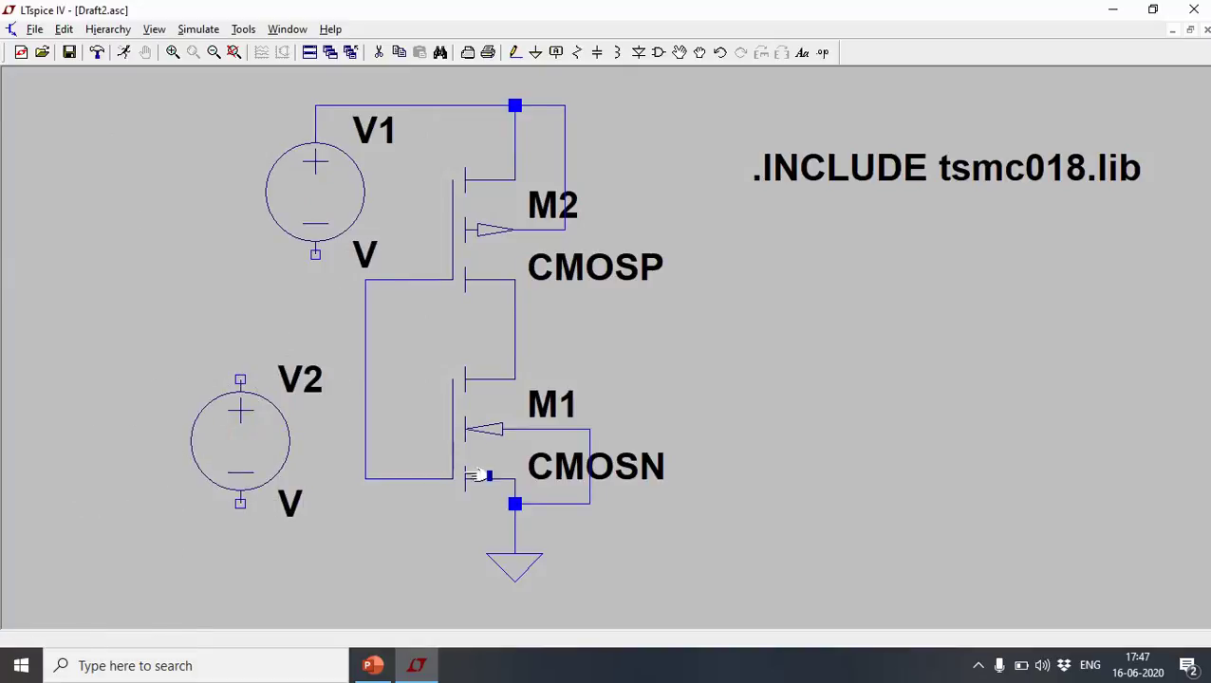
- Wire the positive terminal of V2 to the loop joining both transistor gates
{"action": "left_click", "coordinate": [515, 52]}
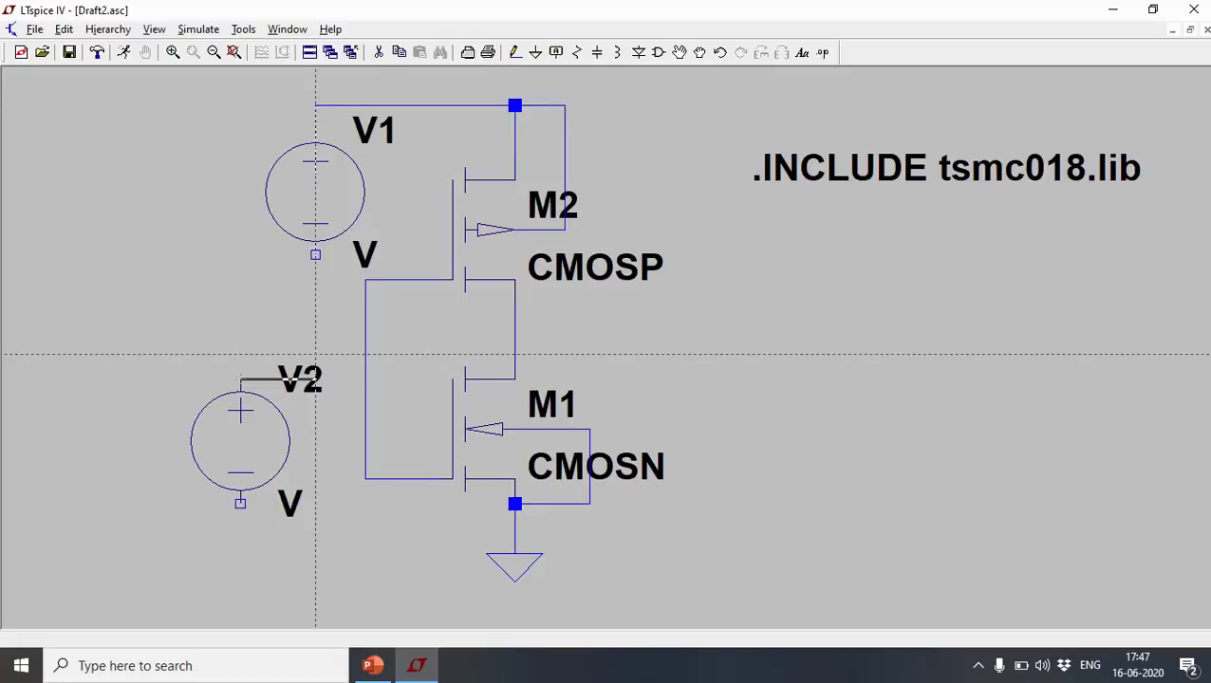
{"action": "left_click", "coordinate": [366, 355]}
{"action": "key", "text": "Escape"}
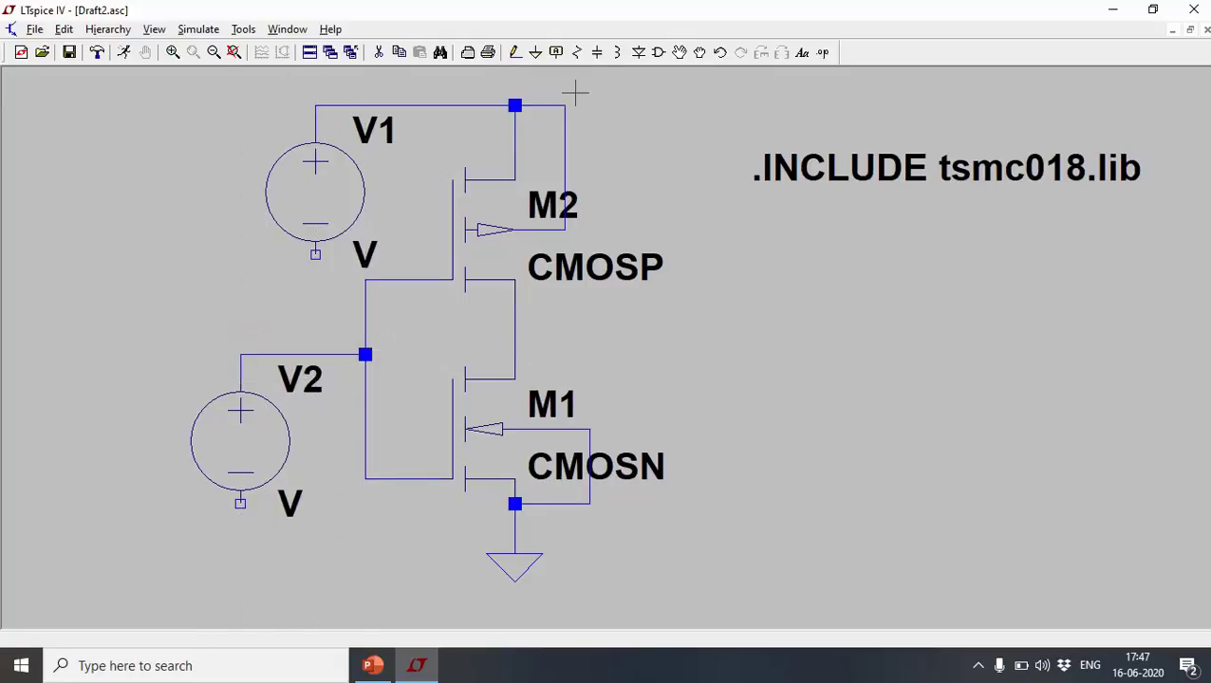
- Attach ground symbols to the negative terminals of V1 and V2
{"action": "left_click", "coordinate": [535, 52]}
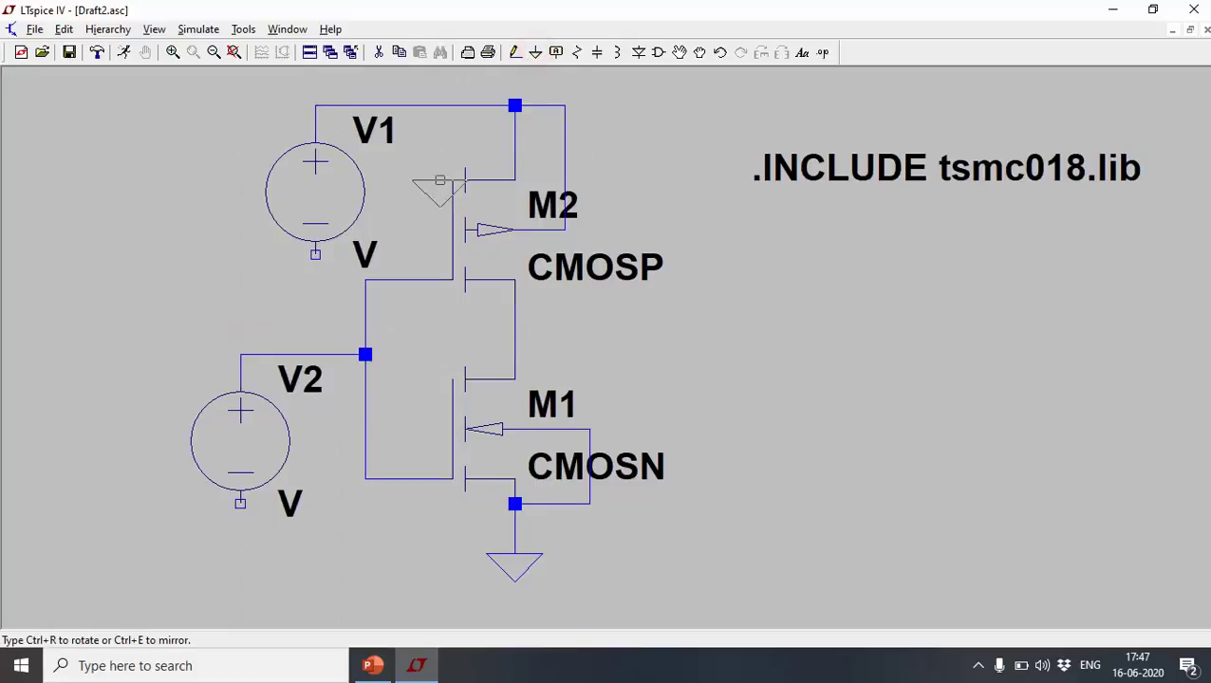
{"action": "left_click", "coordinate": [315, 254]}
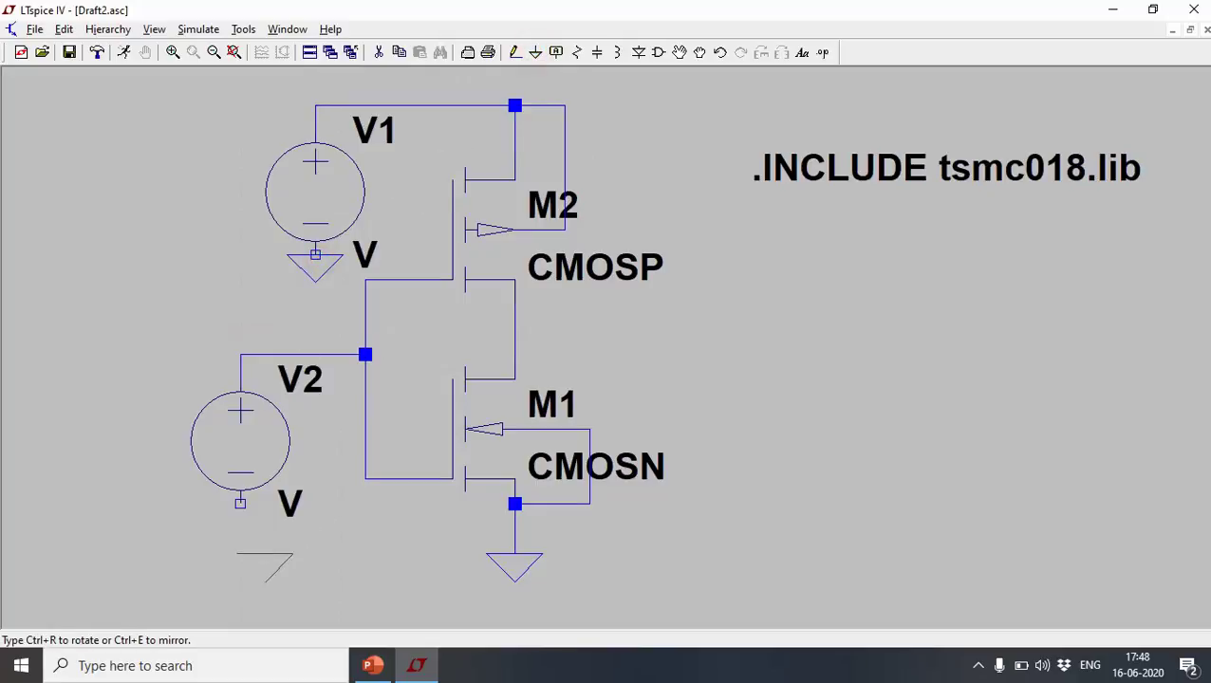
{"action": "left_click", "coordinate": [240, 503]}
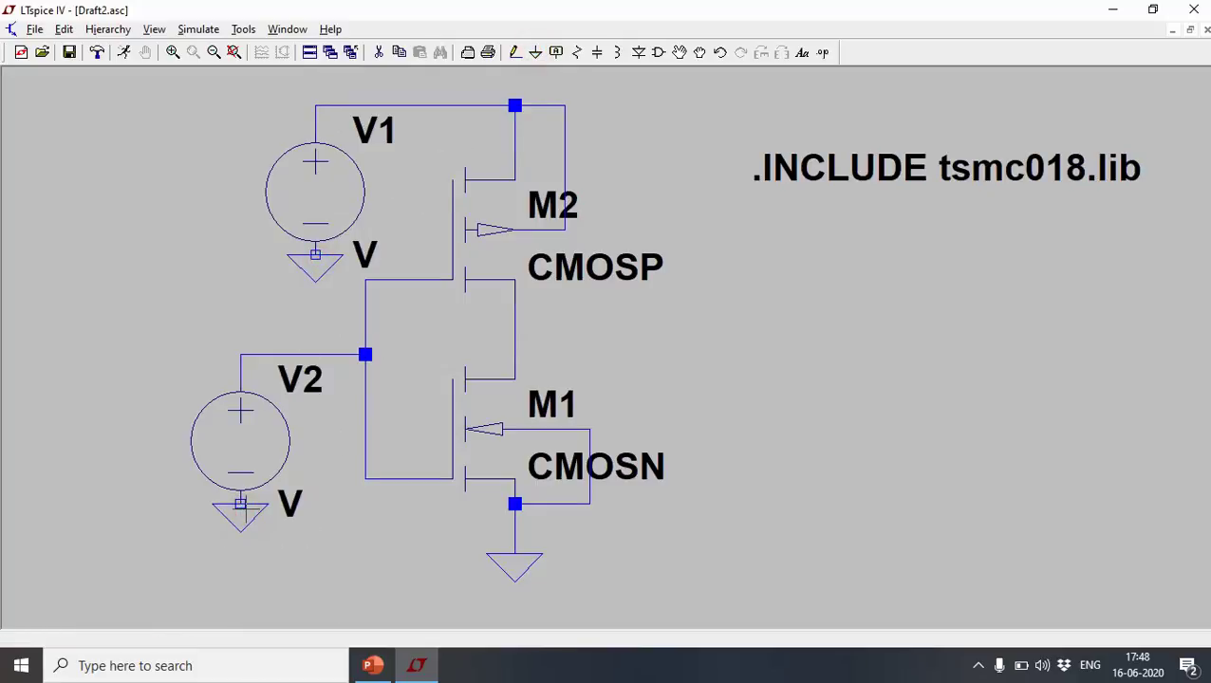
{"action": "key", "text": "Escape"}
- Draw an output wire from the node between M2 and M1 to the right, ending in a short downward stub
{"action": "left_click", "coordinate": [516, 52]}
{"action": "left_click", "coordinate": [515, 331]}
{"action": "left_click", "coordinate": [690, 330]}
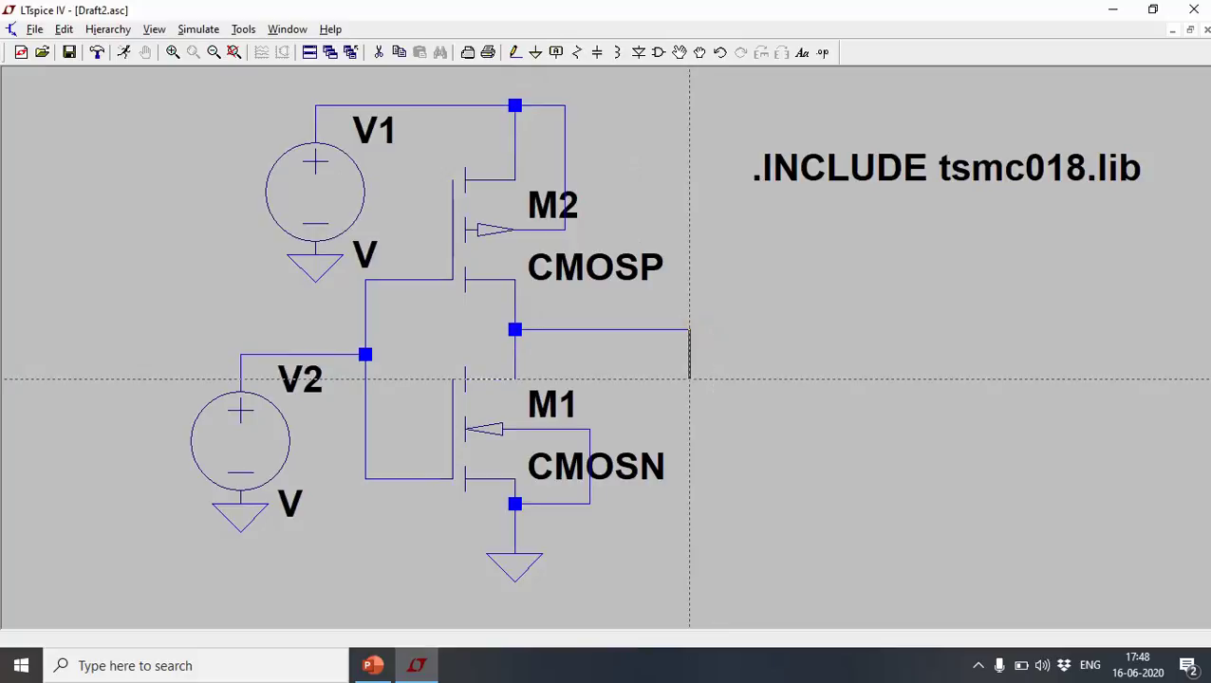
{"action": "left_click", "coordinate": [690, 380]}
{"action": "key", "text": "Escape"}
- Place a capacitor at the end of the output wire and set its capacitance to 50f
{"action": "left_click", "coordinate": [596, 53]}
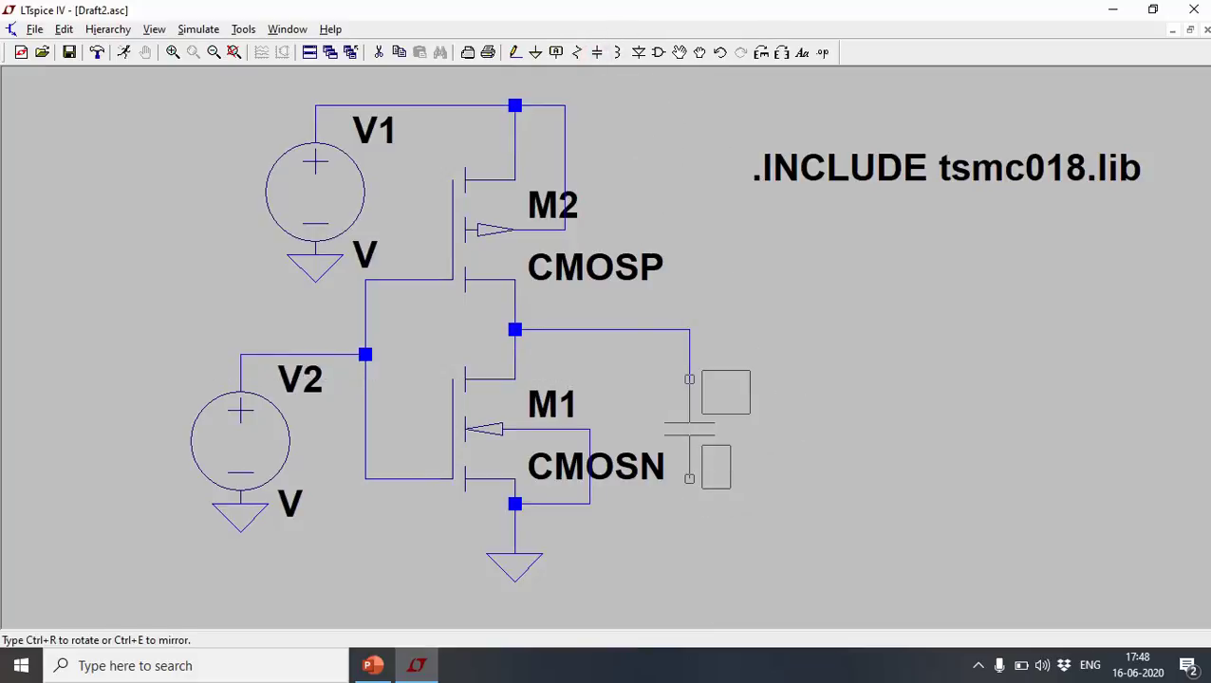
{"action": "left_click", "coordinate": [690, 380]}
{"action": "key", "text": "Escape"}
{"action": "right_click", "coordinate": [717, 429]}
{"action": "left_click", "coordinate": [688, 303]}
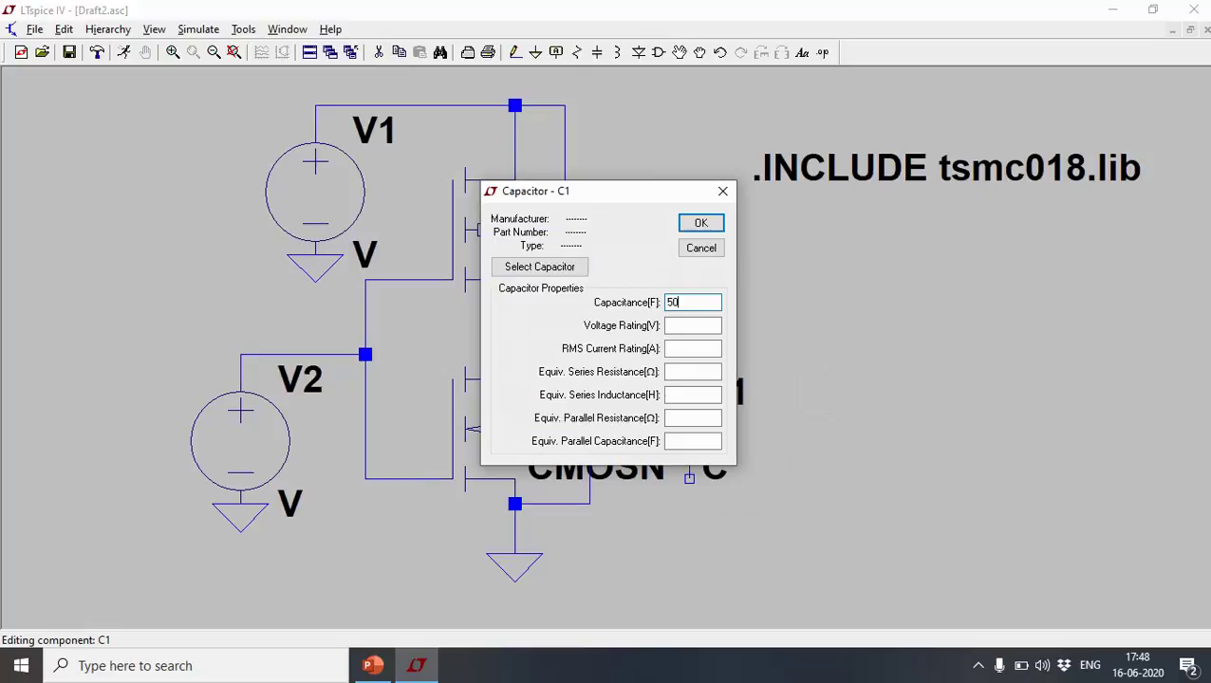
{"action": "left_click", "coordinate": [706, 231]}
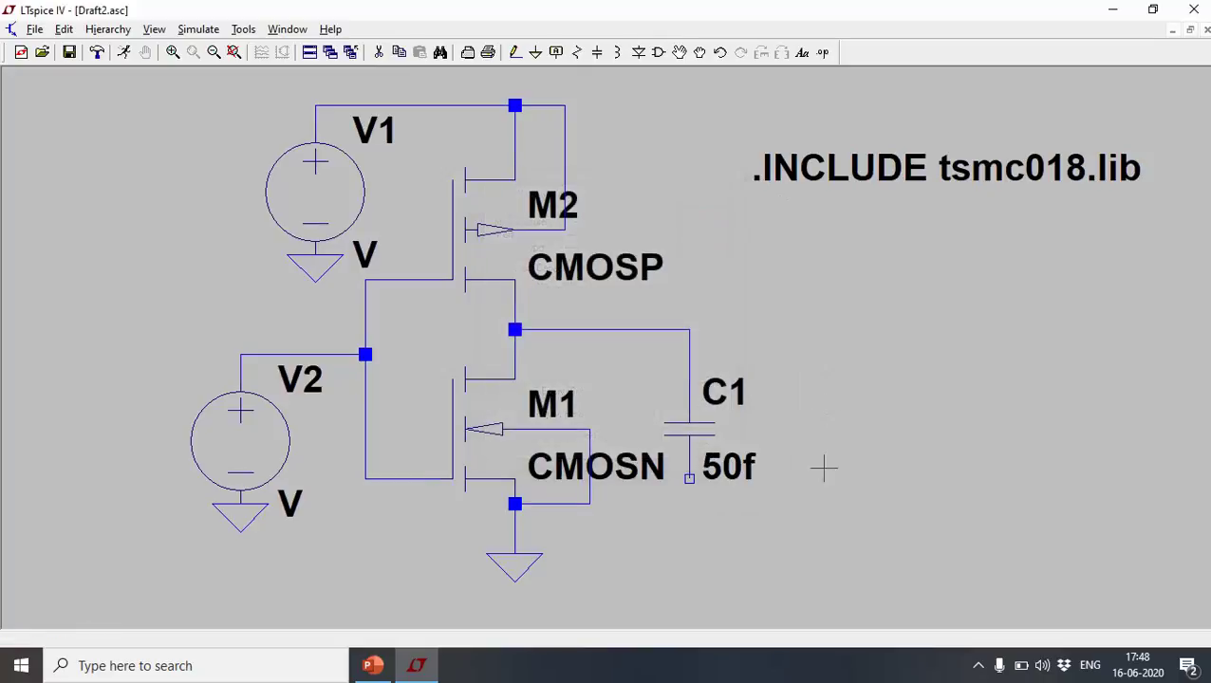
- Attach a ground symbol to the lower terminal of capacitor C1
{"action": "left_click", "coordinate": [535, 53]}
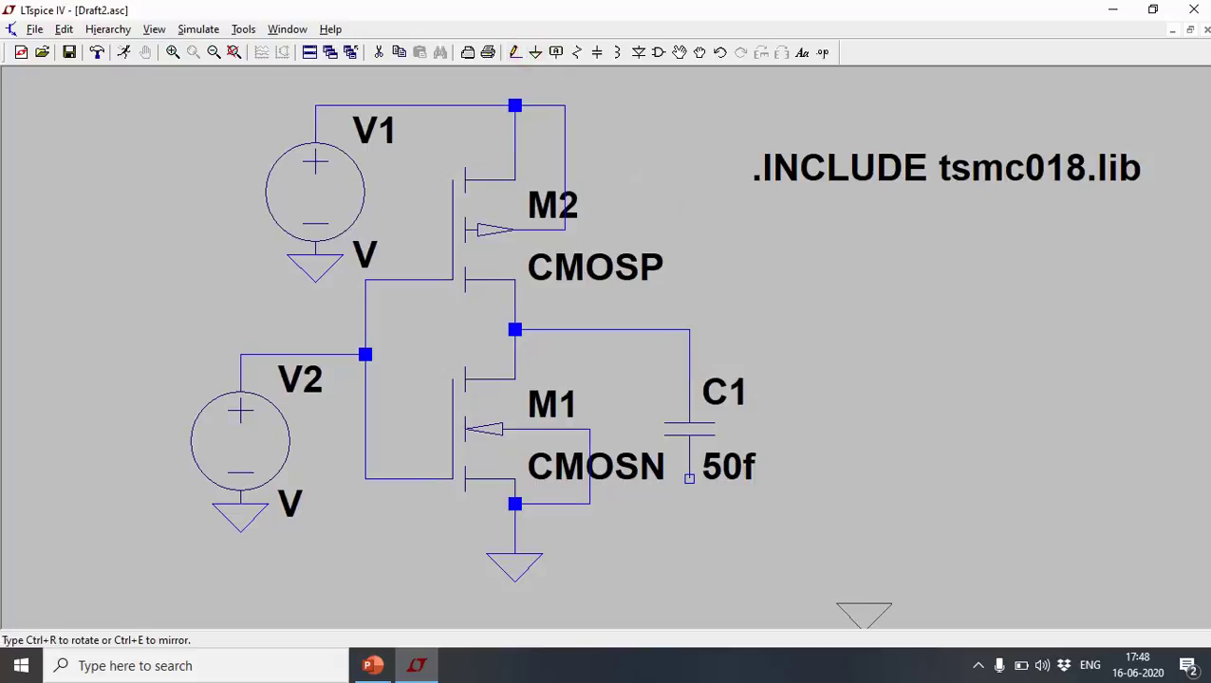
{"action": "left_click", "coordinate": [689, 479]}
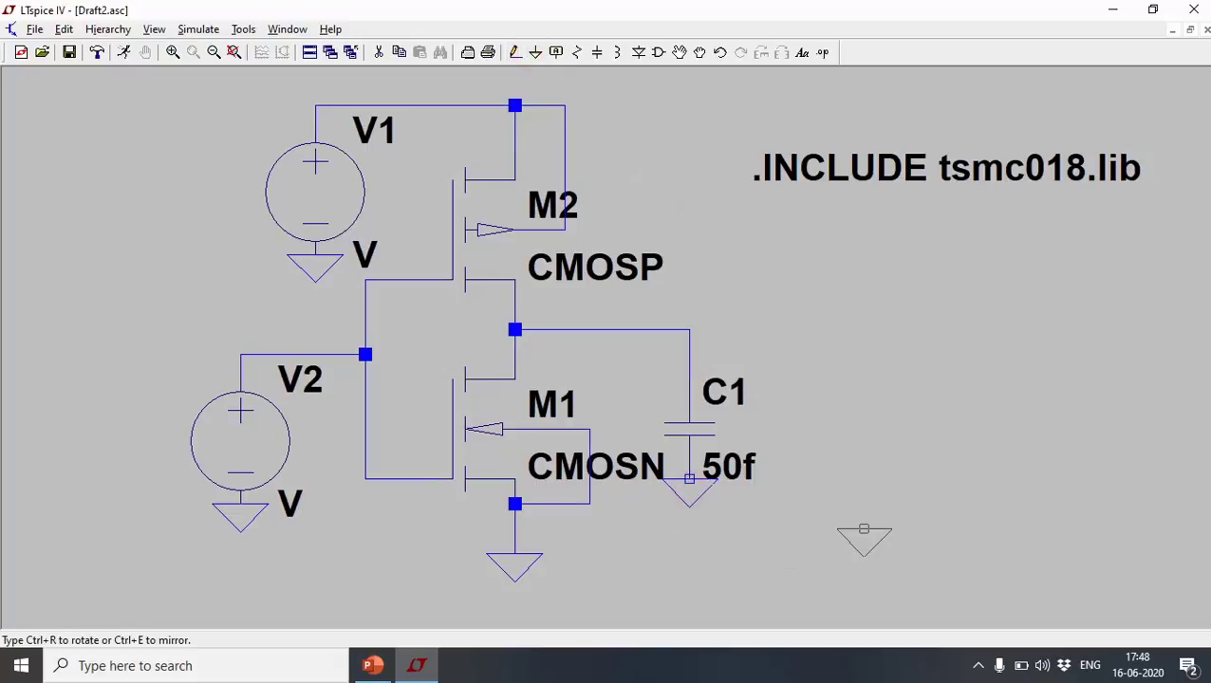
{"action": "key", "text": "Escape"}
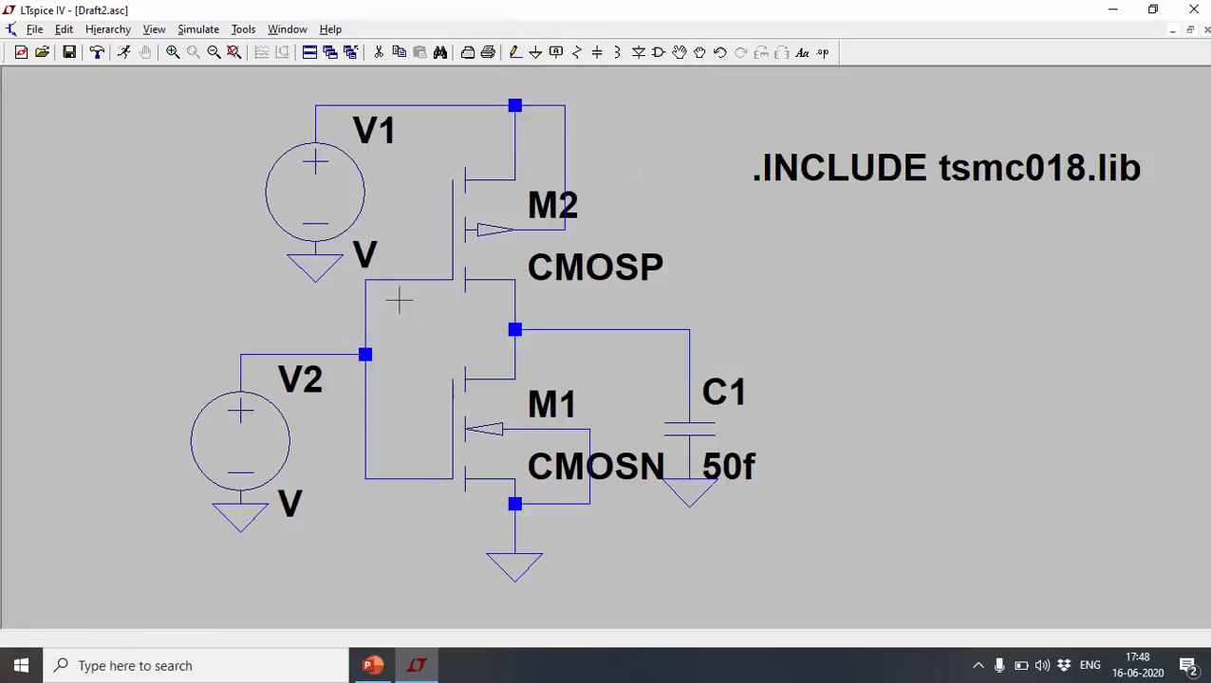
- Label the gate input net Vin at its junction with the wire from V2
{"action": "right_click", "coordinate": [365, 321]}
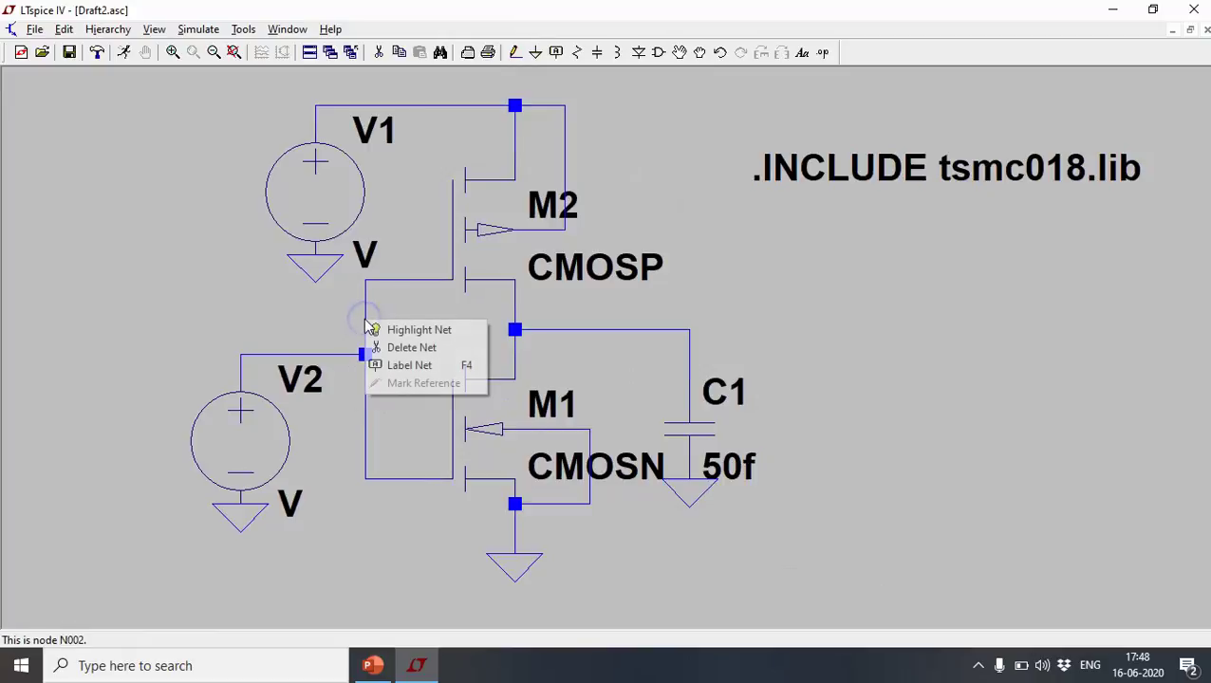
{"action": "left_click", "coordinate": [405, 366]}
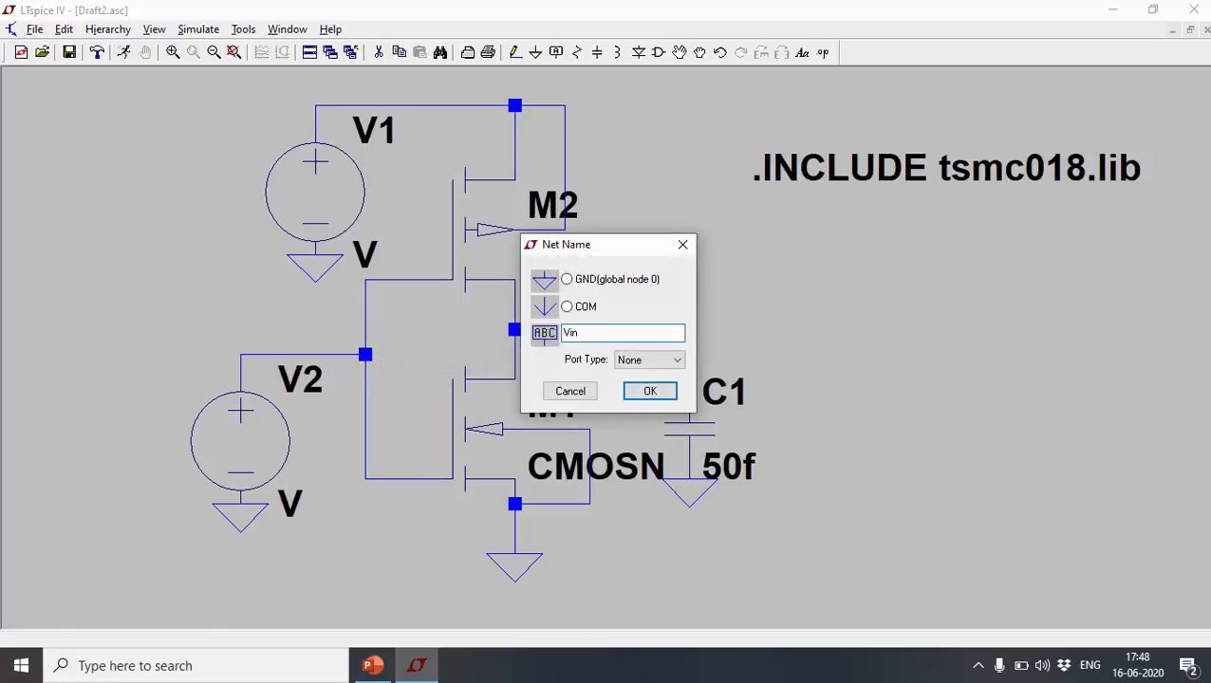
{"action": "left_click", "coordinate": [649, 389]}
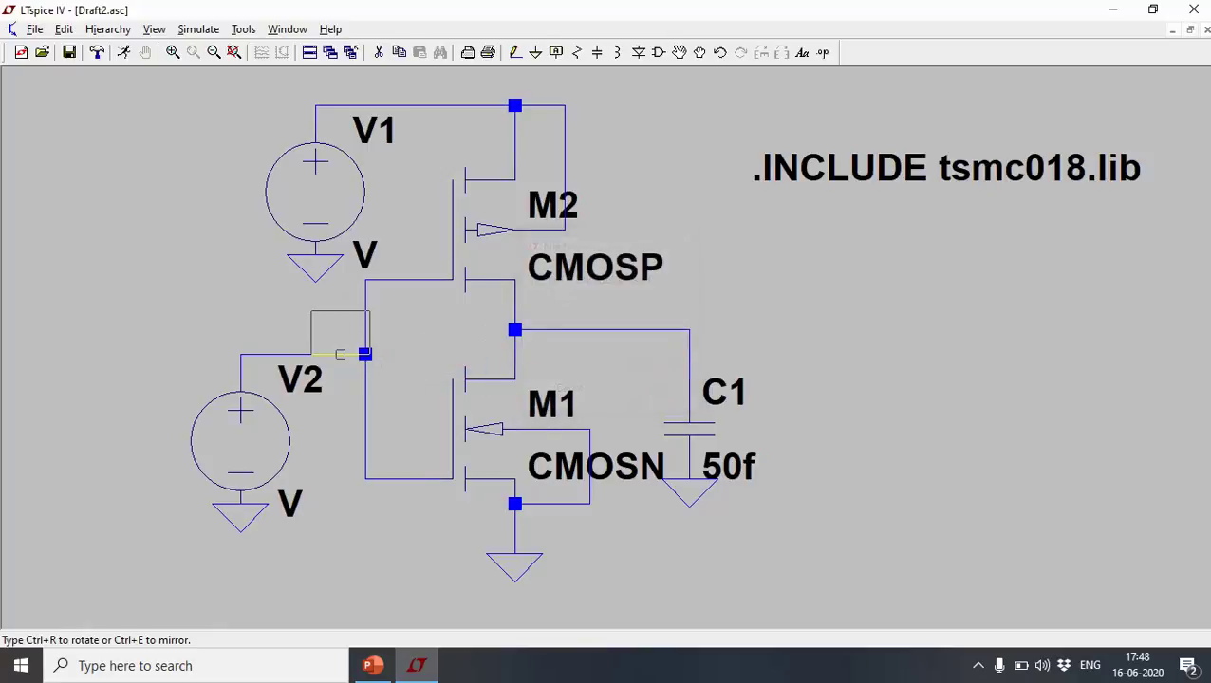
{"action": "left_click", "coordinate": [365, 354]}
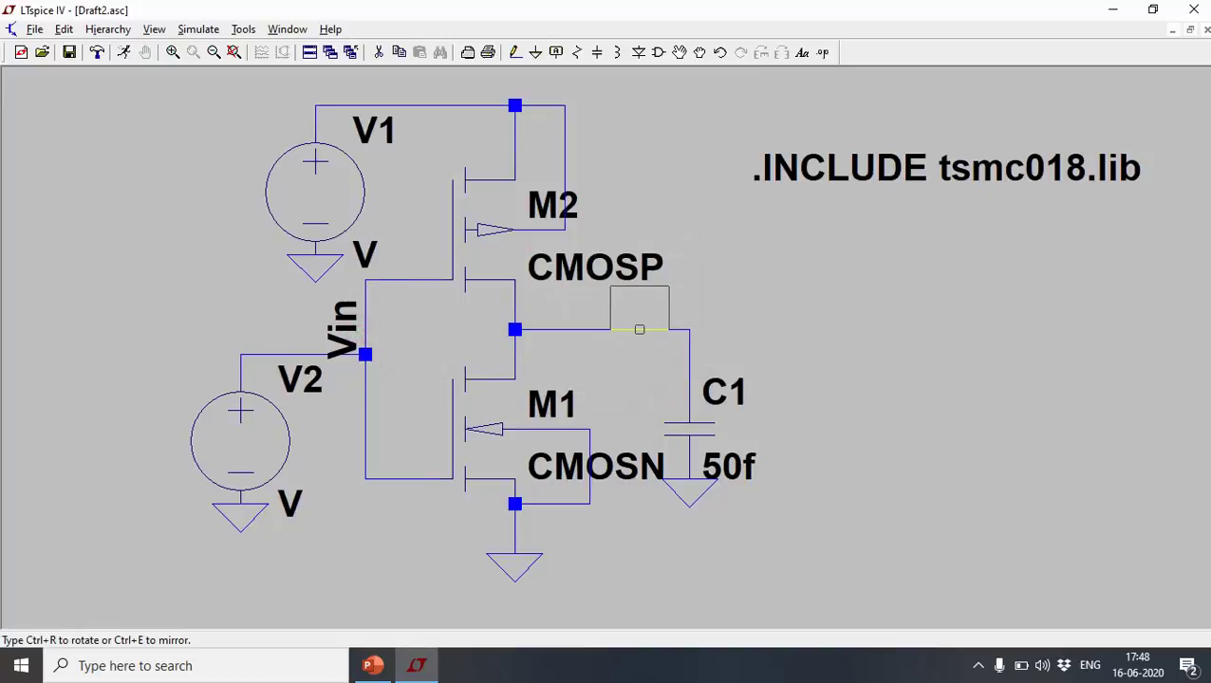
- Label the output net Vout on the wire leading to capacitor C1
{"action": "right_click", "coordinate": [662, 329]}
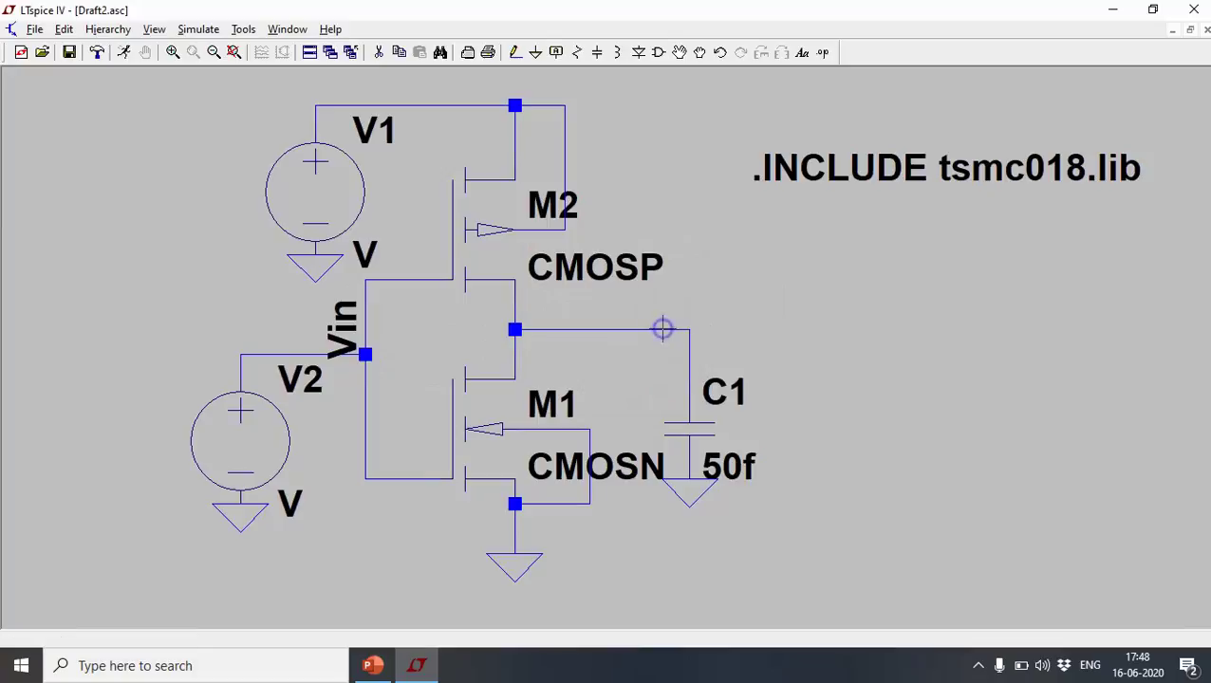
{"action": "right_click", "coordinate": [662, 330]}
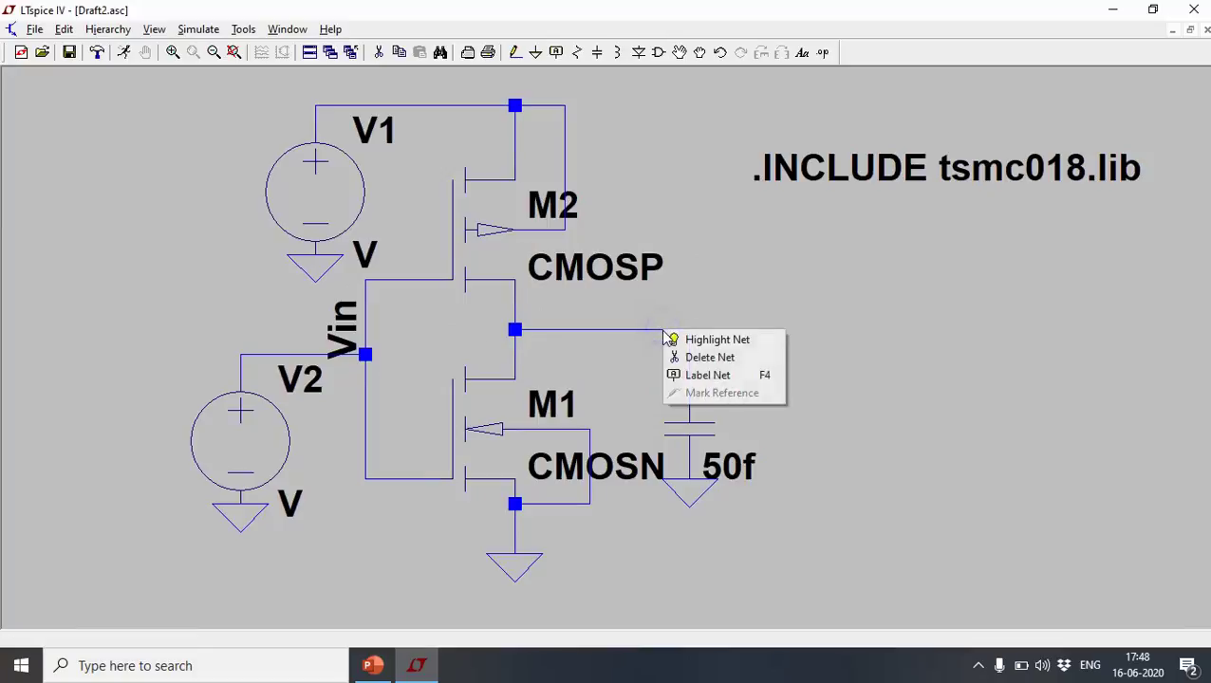
{"action": "left_click", "coordinate": [702, 375]}
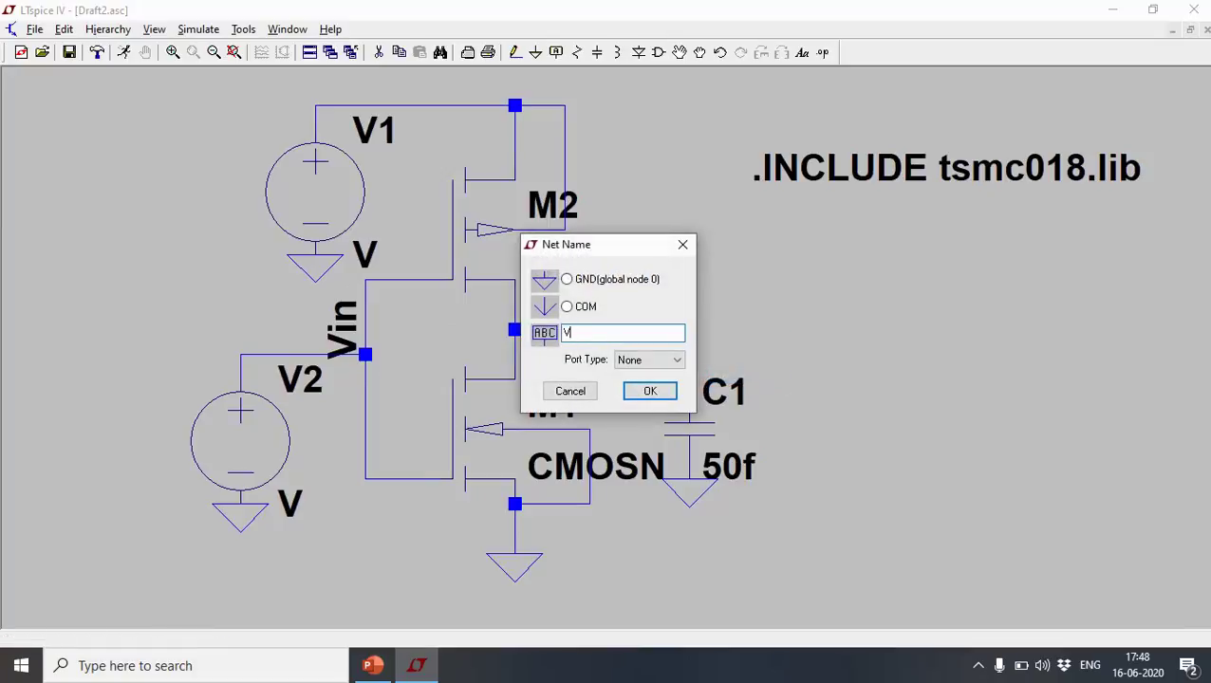
{"action": "left_click", "coordinate": [649, 389]}
{"action": "left_click", "coordinate": [665, 329]}
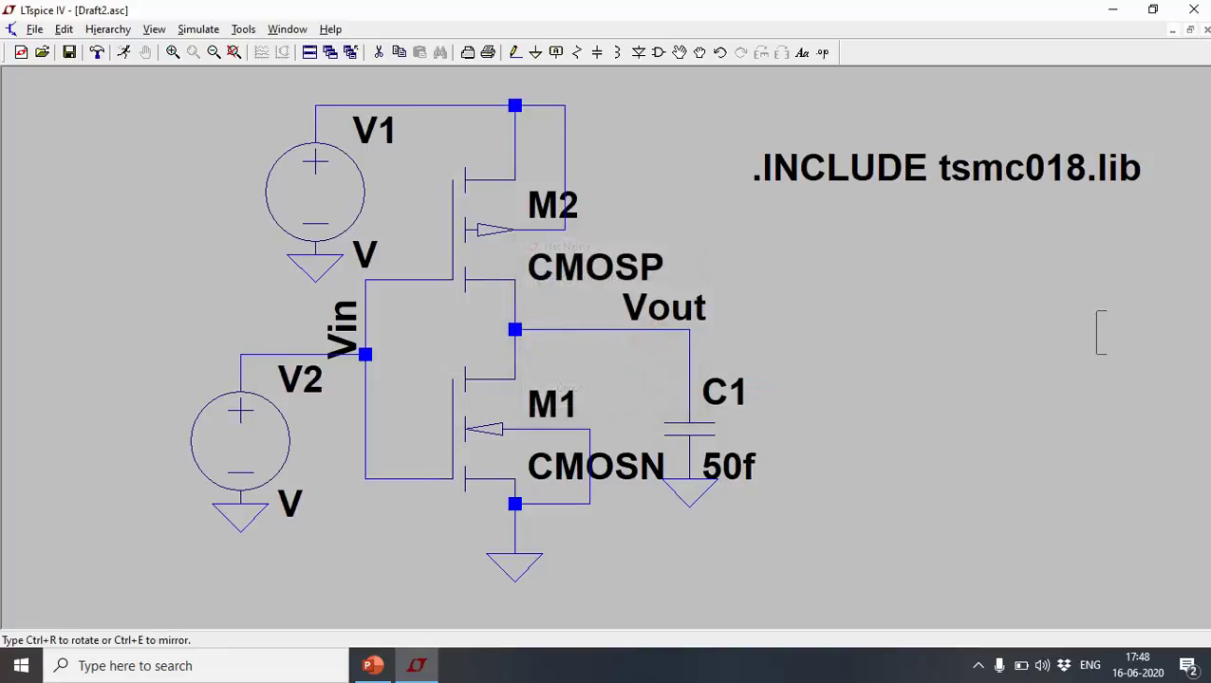
{"action": "right_click", "coordinate": [190, 403]}
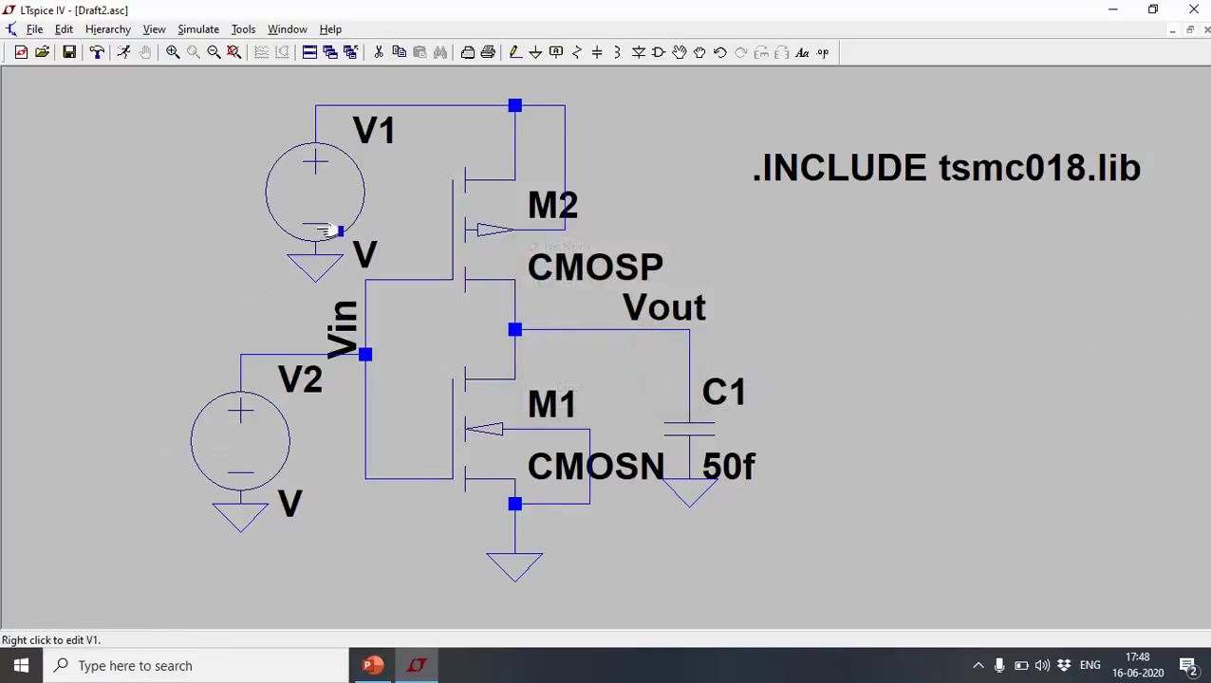
- Set the DC value of V1 to 1.8 and the DC value of V2 to Vin
{"action": "right_click", "coordinate": [325, 202]}
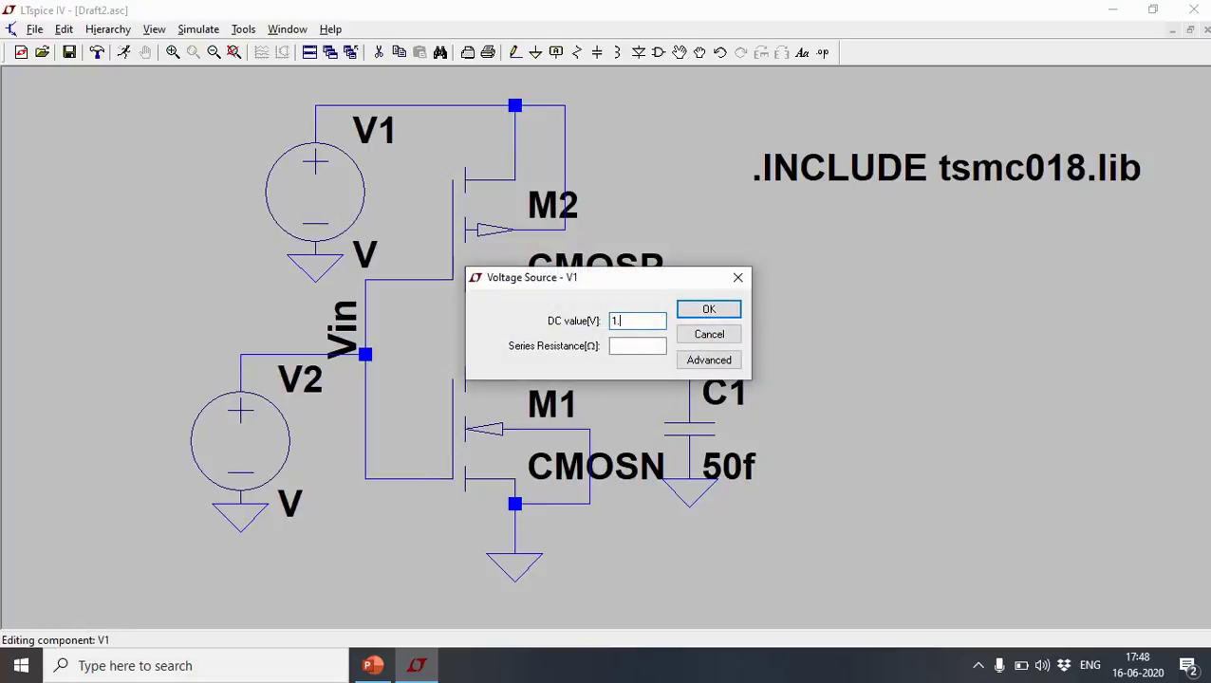
{"action": "left_click", "coordinate": [708, 311]}
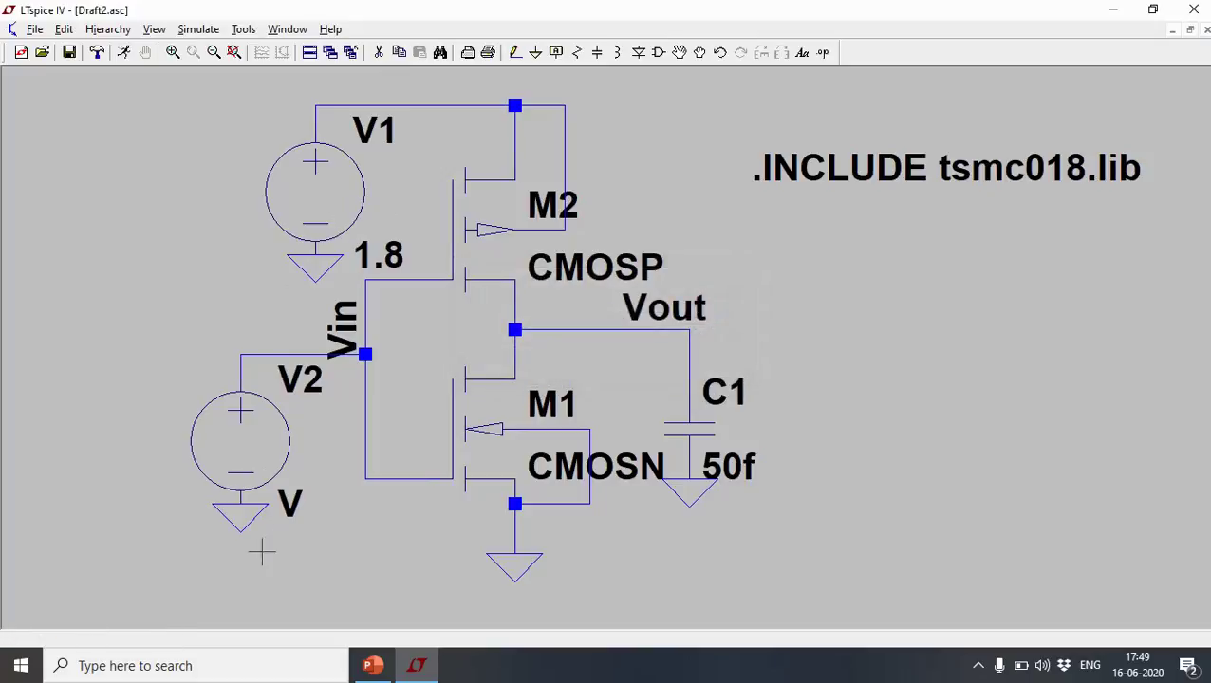
{"action": "right_click", "coordinate": [275, 465]}
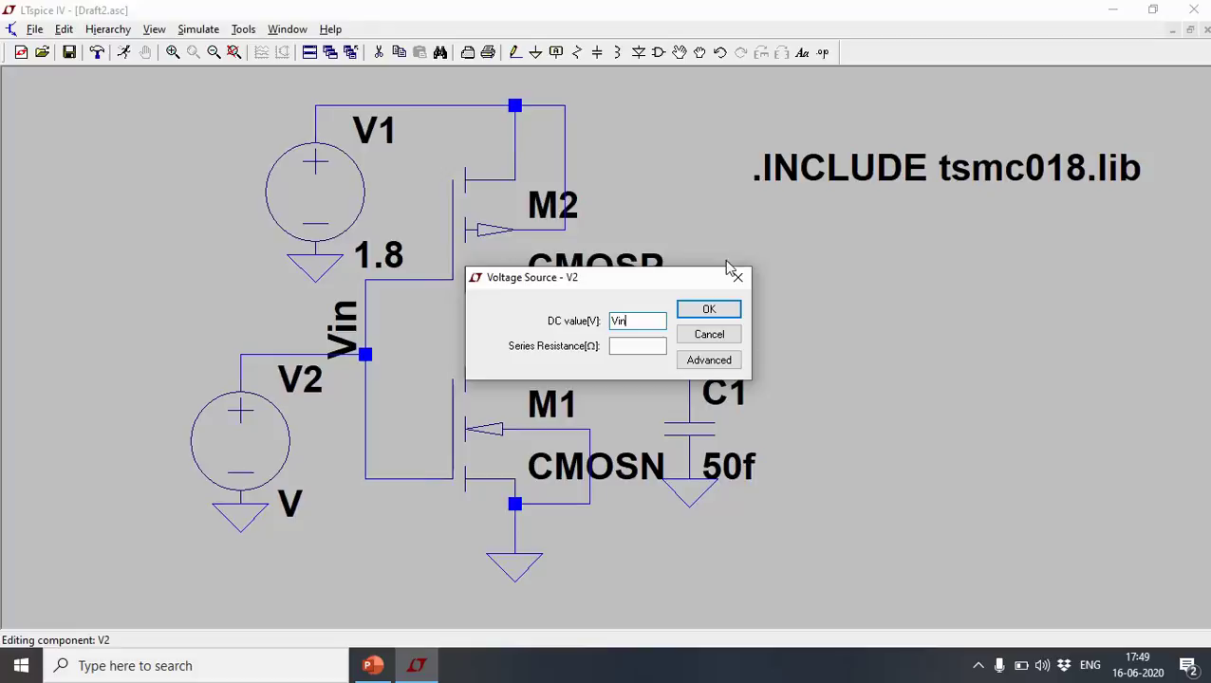
{"action": "left_click", "coordinate": [725, 313]}
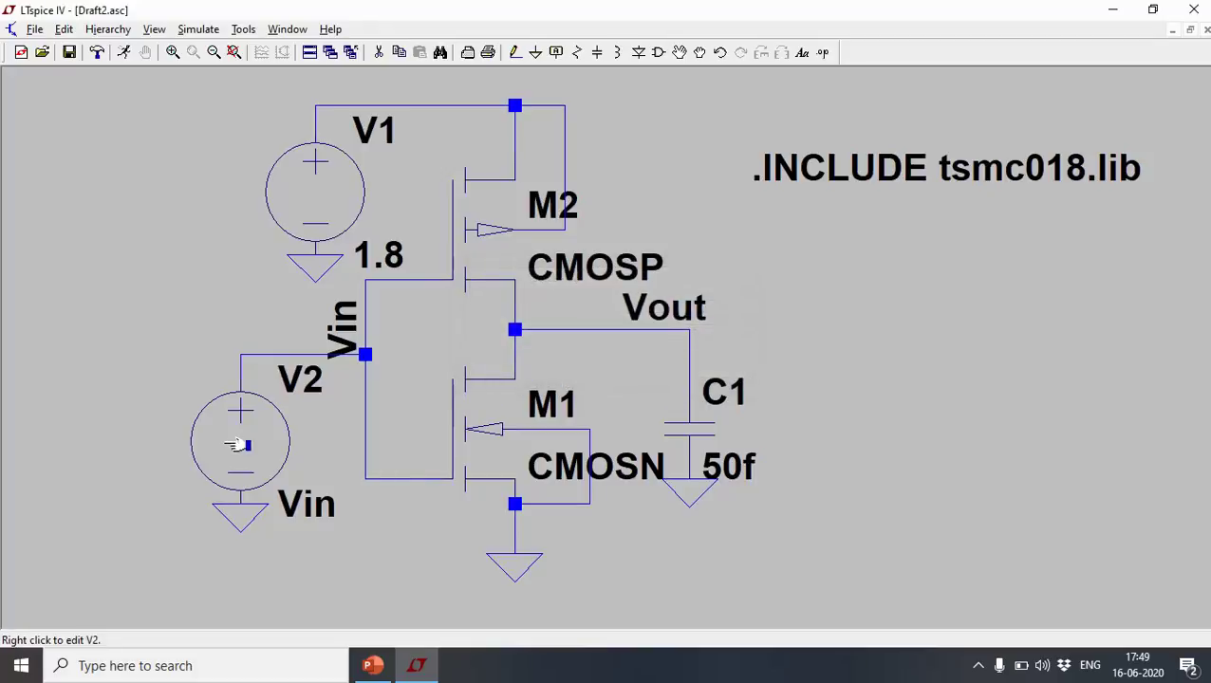
- Add a linear DC sweep command for source V2 from 0 to 1.8 and place it beneath the .INCLUDE directive
{"action": "right_click", "coordinate": [919, 334]}
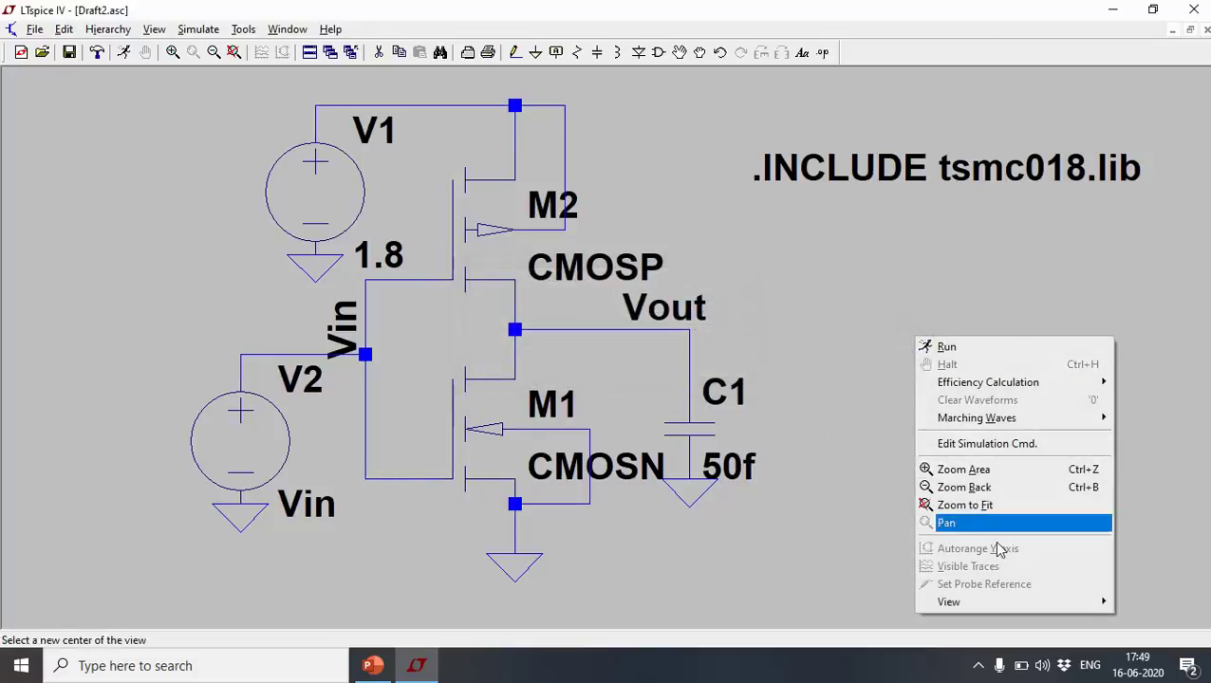
{"action": "left_click", "coordinate": [1032, 444]}
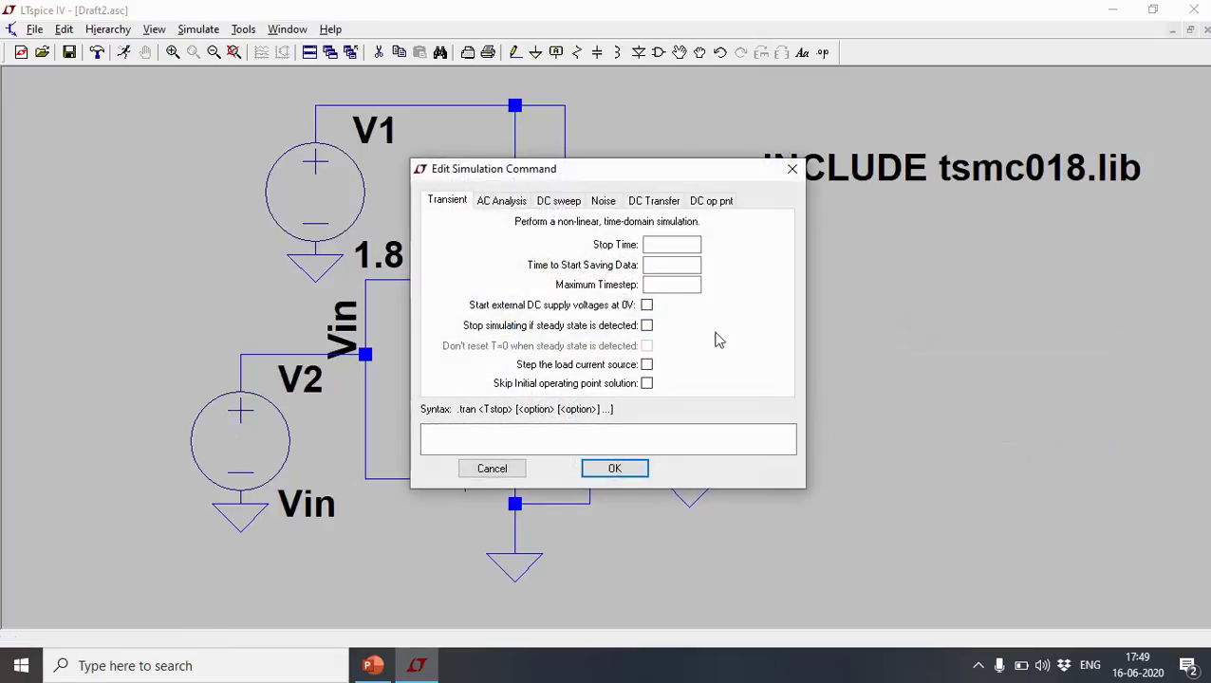
{"action": "left_click", "coordinate": [560, 202]}
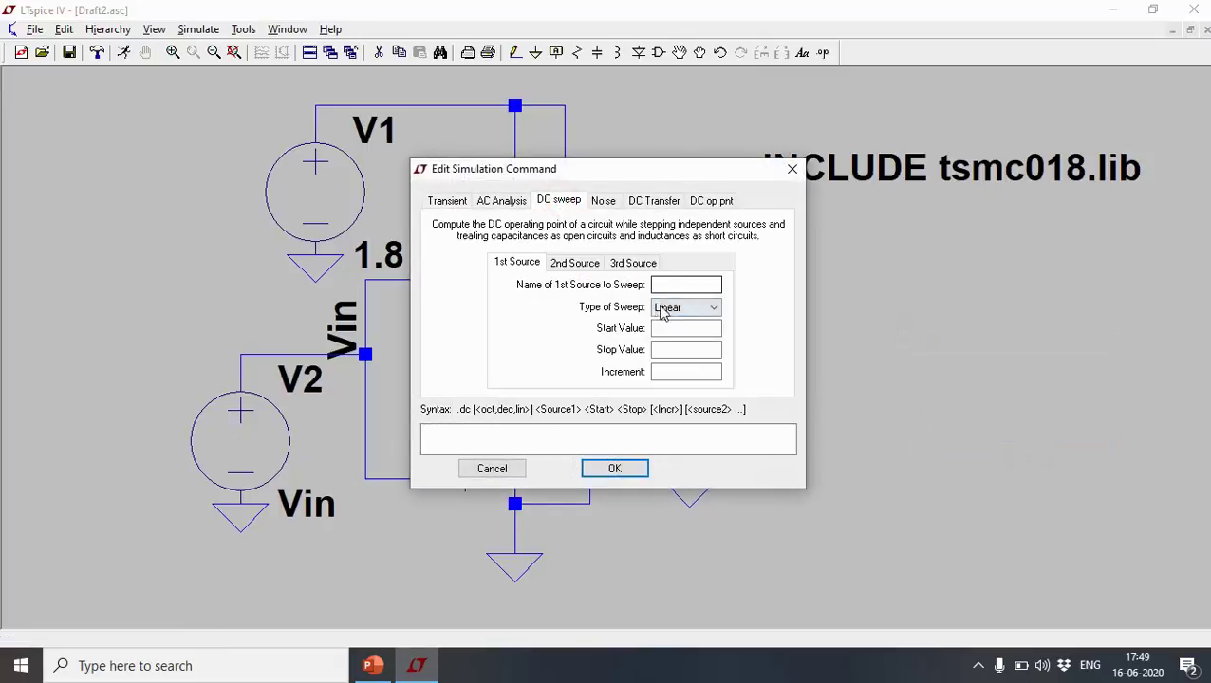
{"action": "left_click", "coordinate": [672, 285]}
{"action": "left_click", "coordinate": [672, 285]}
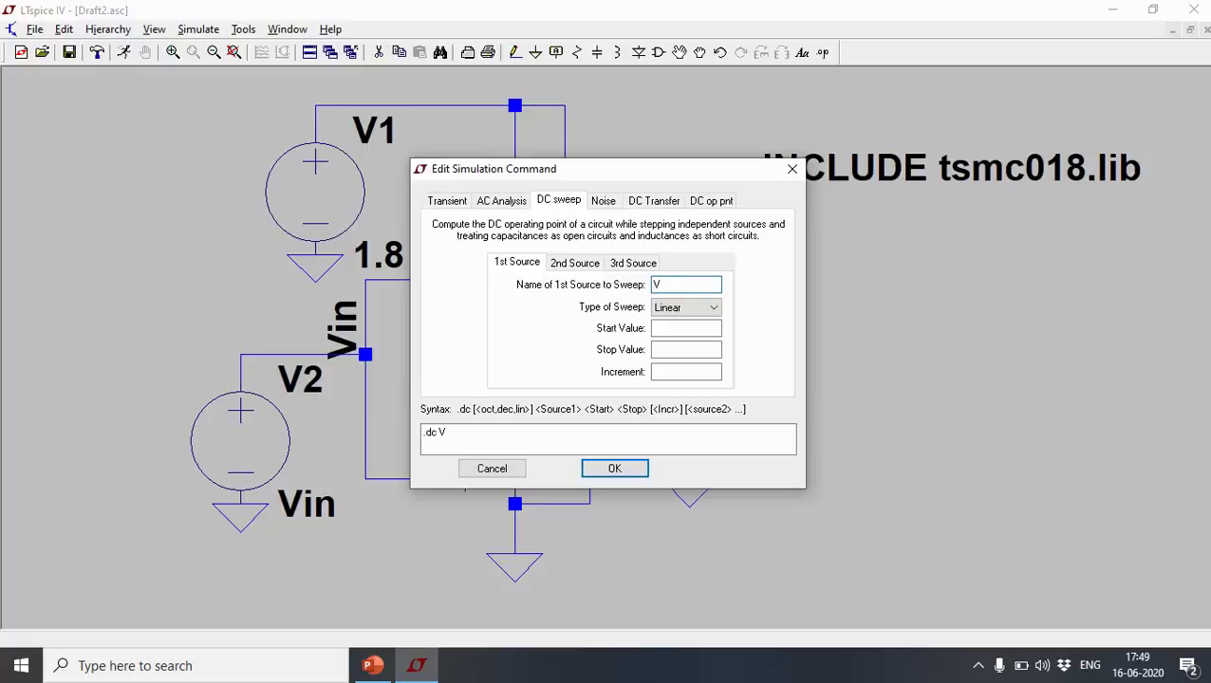
{"action": "left_click", "coordinate": [687, 327]}
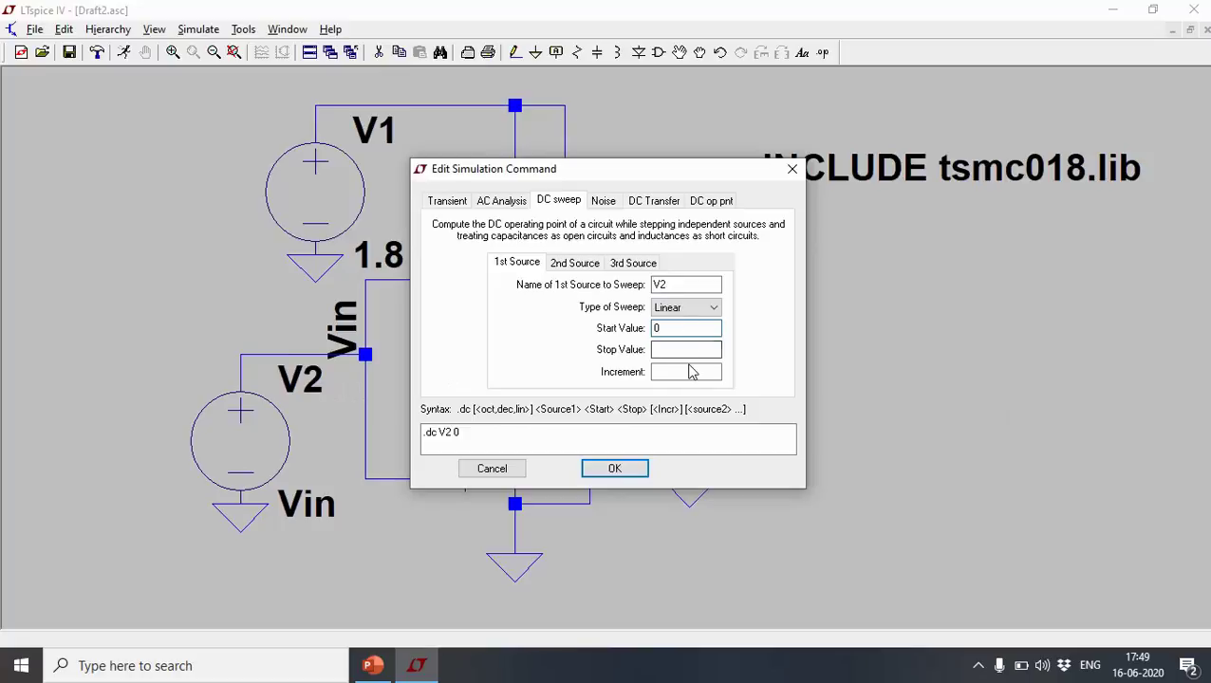
{"action": "left_click", "coordinate": [688, 349]}
{"action": "left_click", "coordinate": [613, 471]}
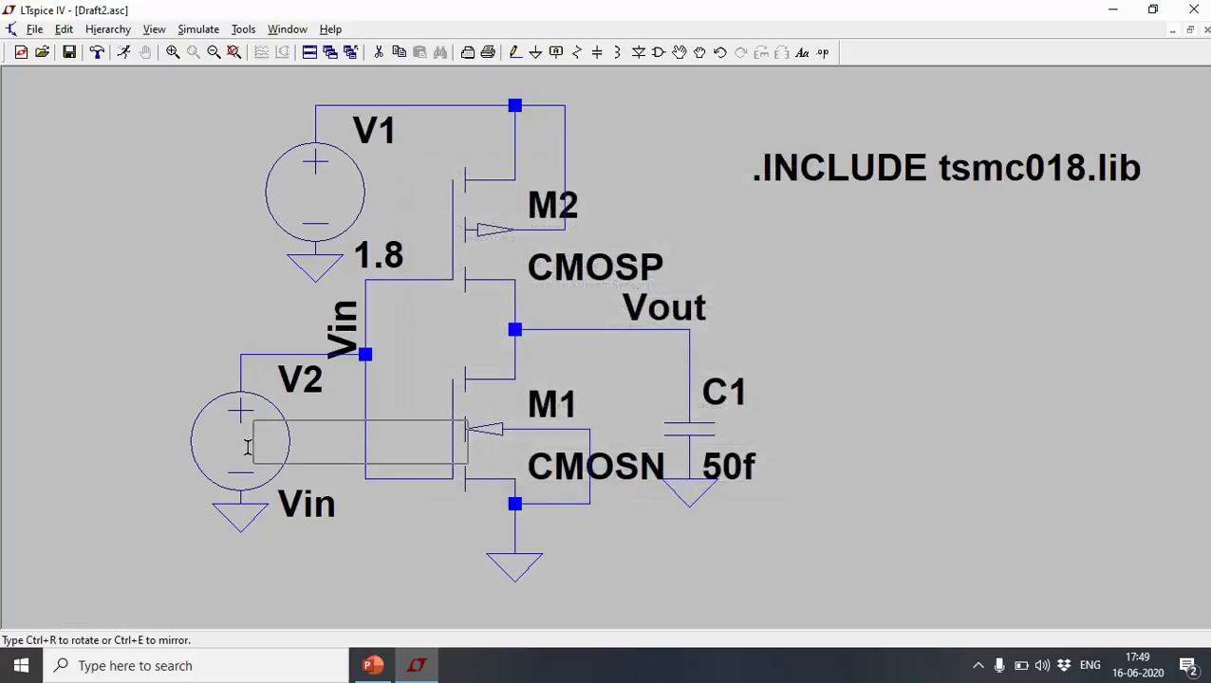
{"action": "left_click", "coordinate": [797, 329]}
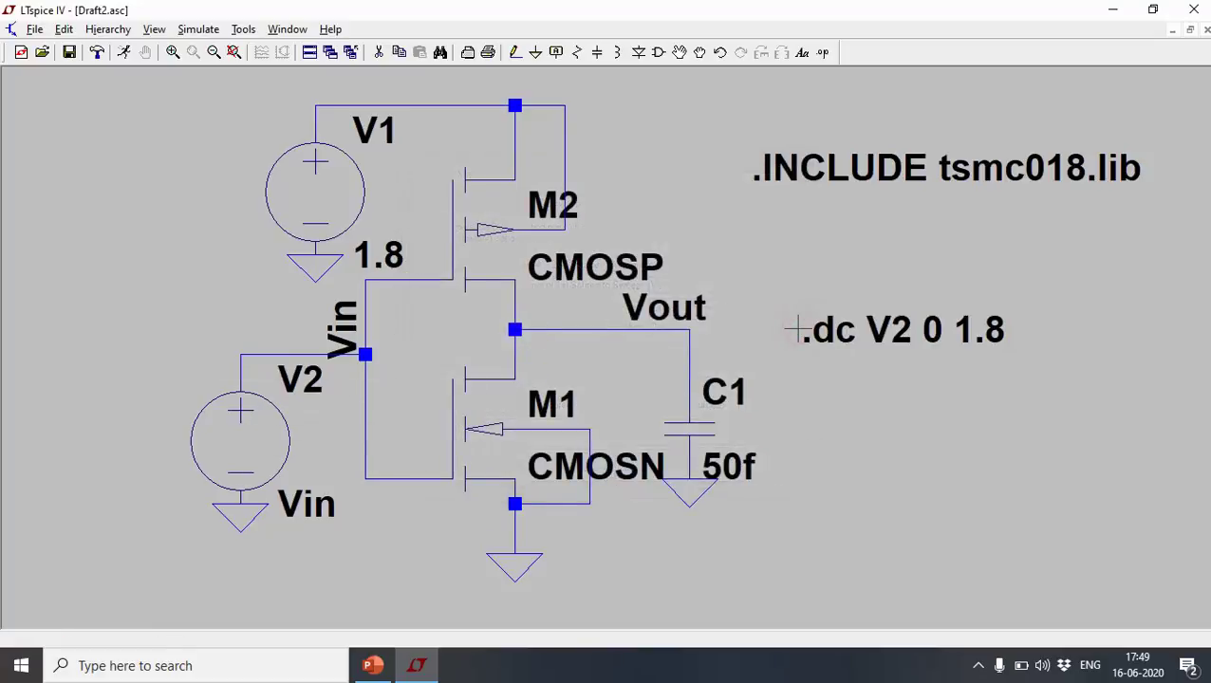
- Run the DC sweep, dismiss the error log, and plot the Vin and Vout net voltages
{"action": "left_click", "coordinate": [123, 53]}
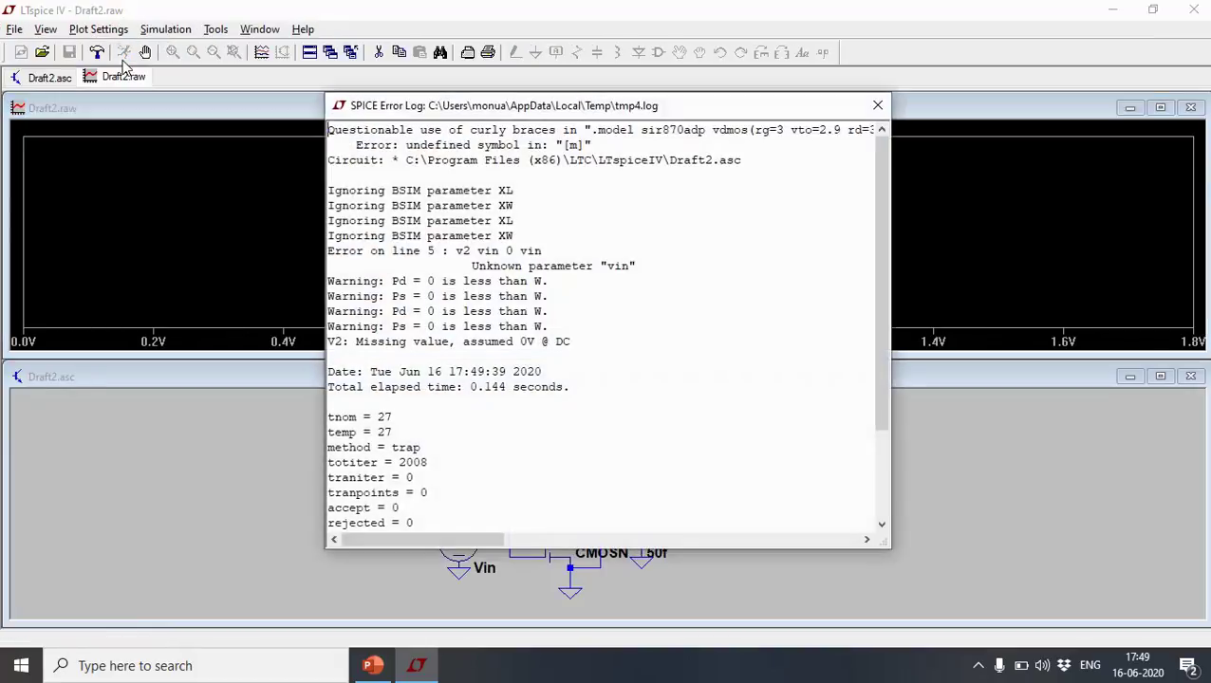
{"action": "left_click", "coordinate": [878, 105]}
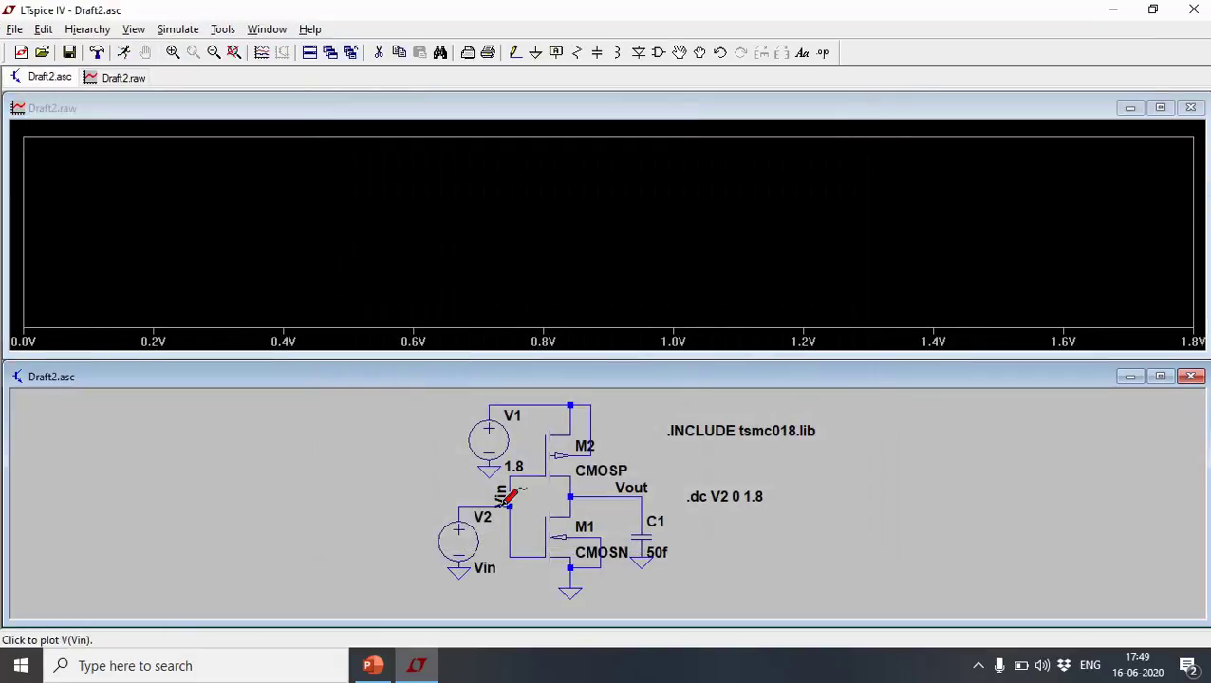
{"action": "scroll", "coordinate": [508, 503], "scroll_direction": "up", "scroll_amount": 3}
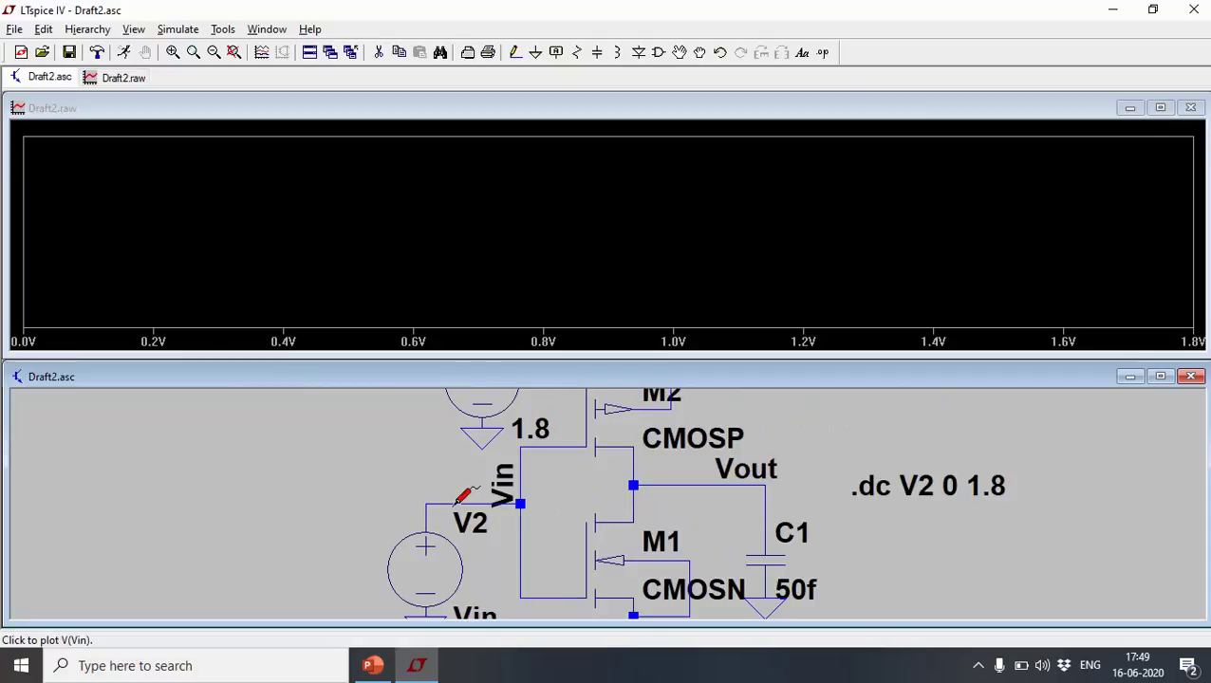
{"action": "left_click", "coordinate": [523, 477]}
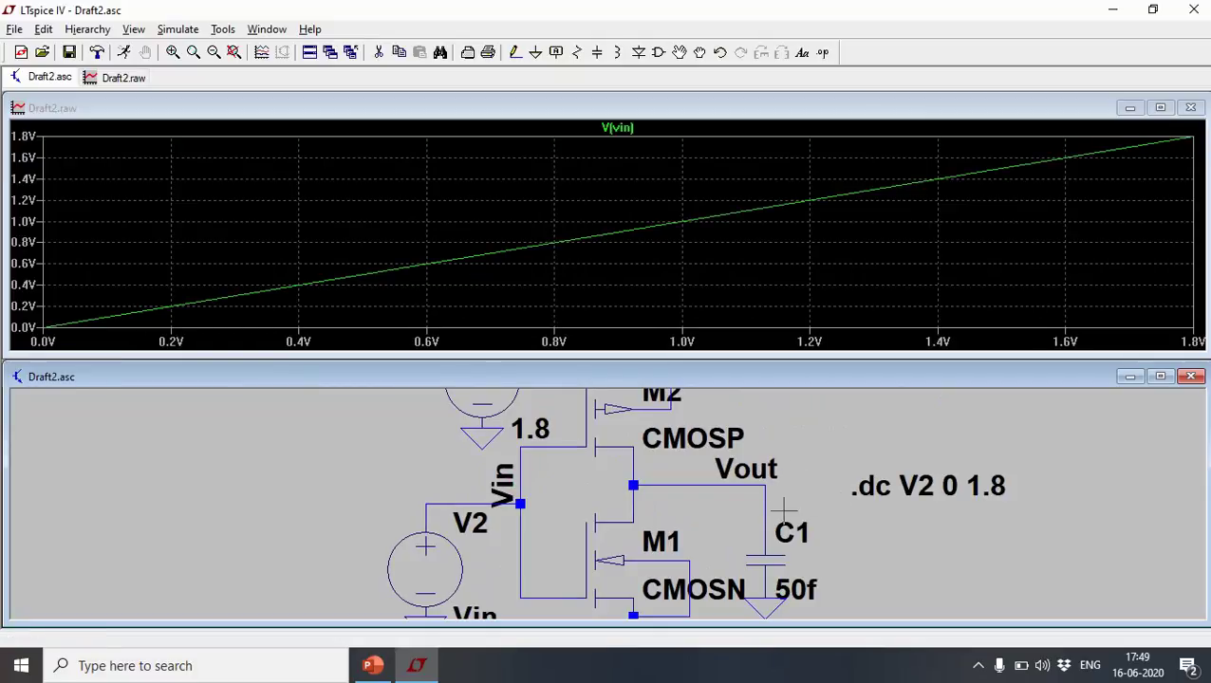
{"action": "left_click", "coordinate": [694, 476]}
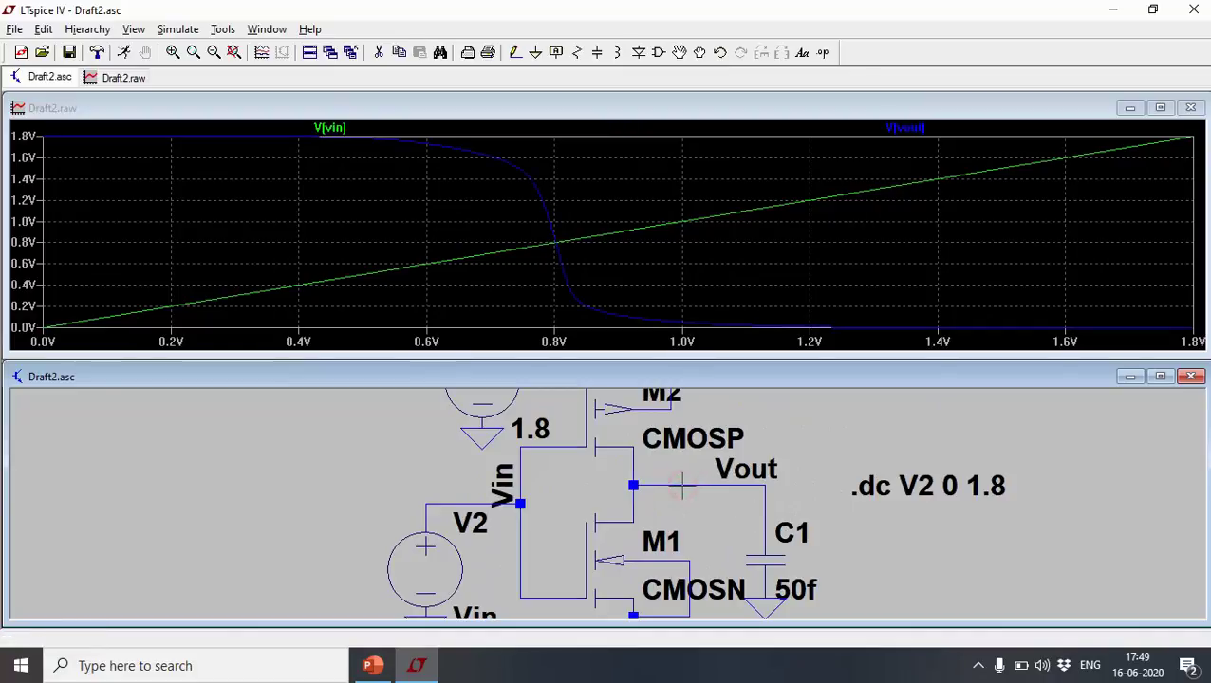
- Plot the drain current of M2 with the voltage traces and maximize the waveform window
{"action": "scroll", "coordinate": [608, 508], "scroll_direction": "down", "scroll_amount": 2}
{"action": "scroll", "coordinate": [608, 505], "scroll_direction": "down", "scroll_amount": 1}
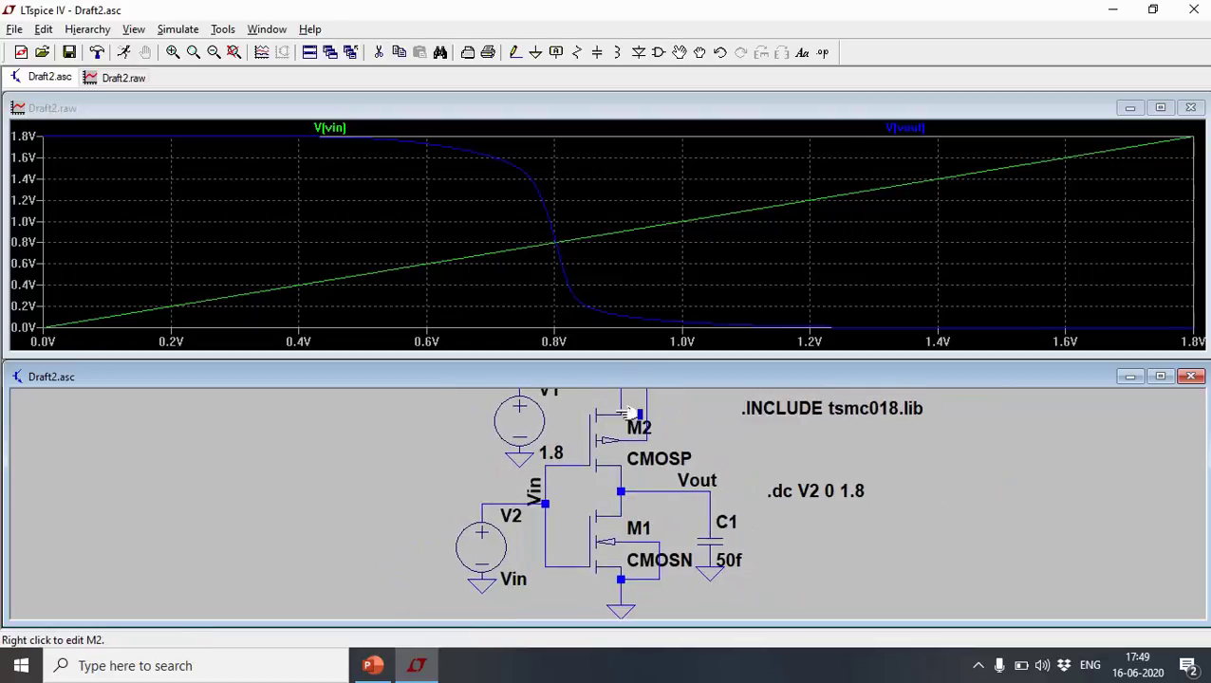
{"action": "left_click", "coordinate": [626, 395]}
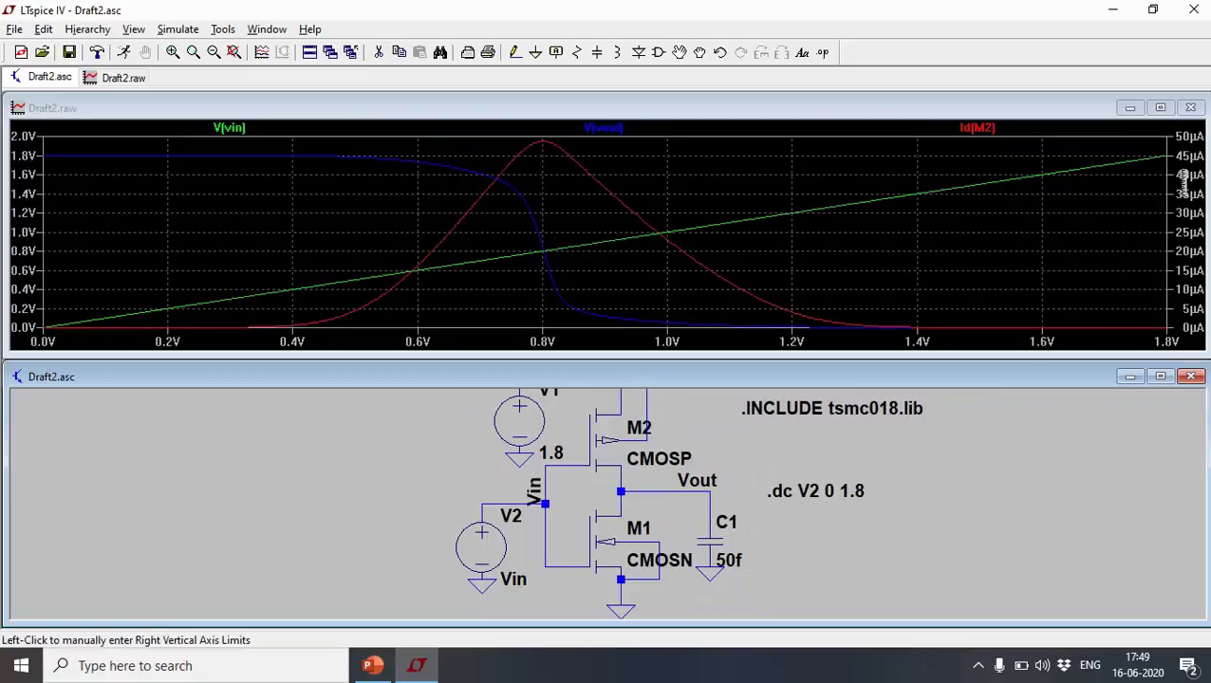
{"action": "left_click", "coordinate": [1162, 109]}
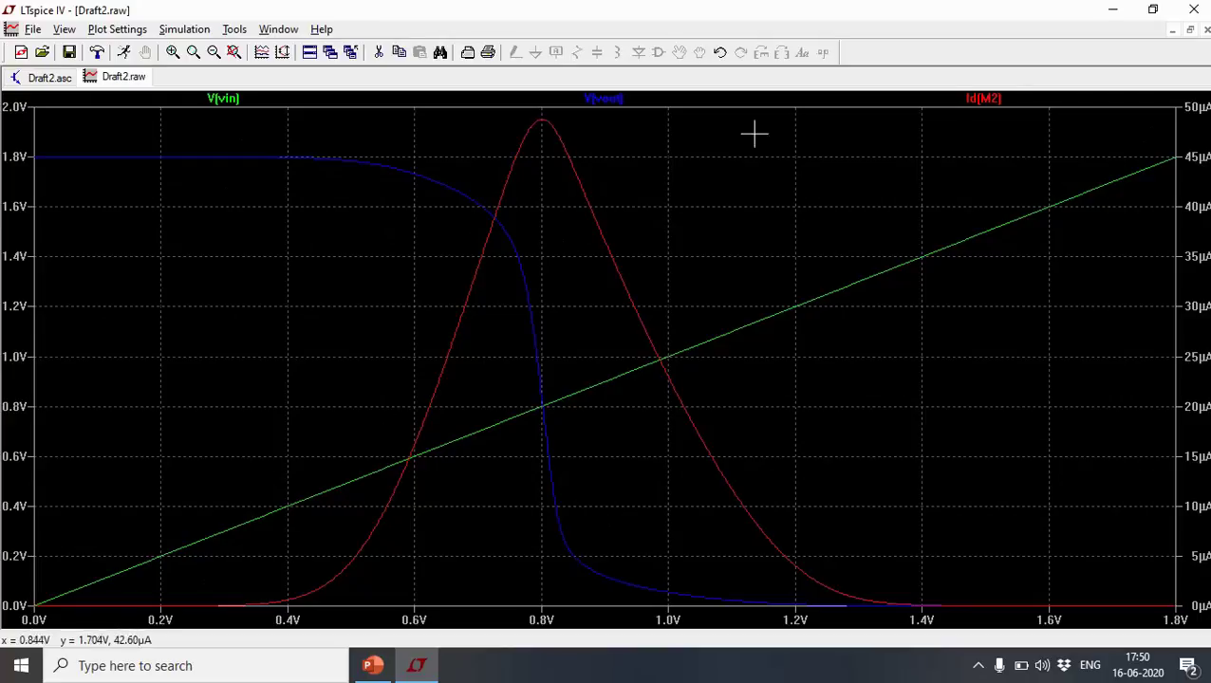
- Attach a cursor to the Id(M2) trace and measure the current at the sweep's 1.8 V end and at its peak
{"action": "right_click", "coordinate": [999, 99]}
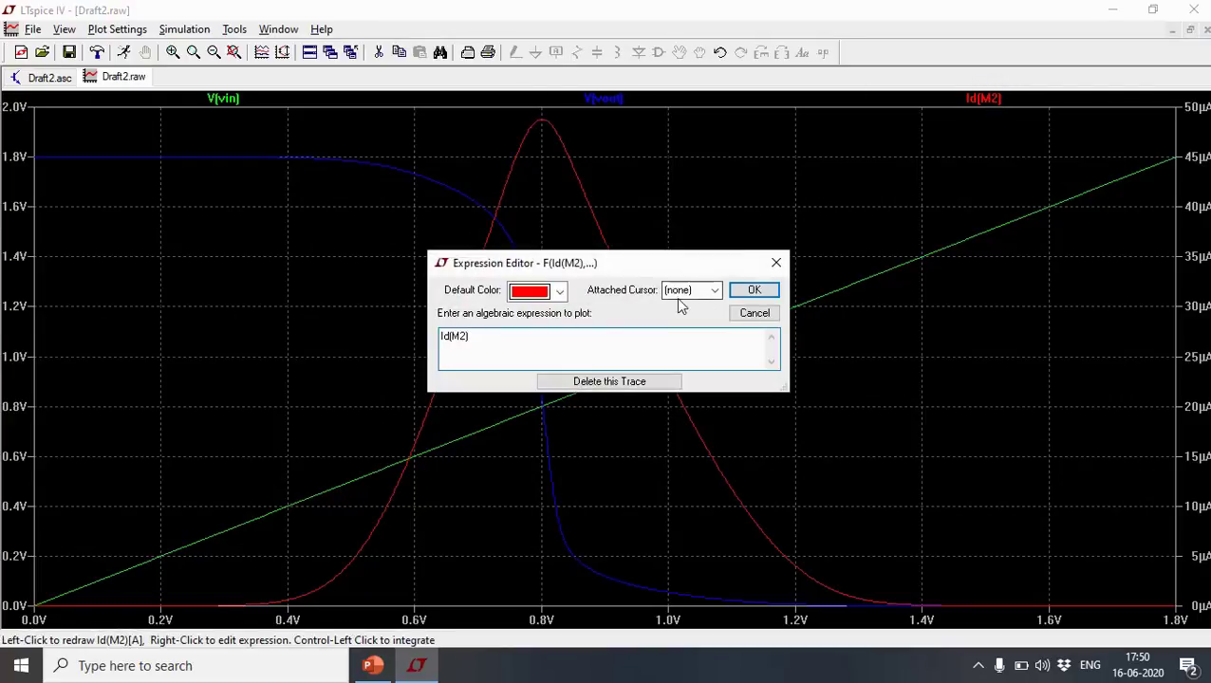
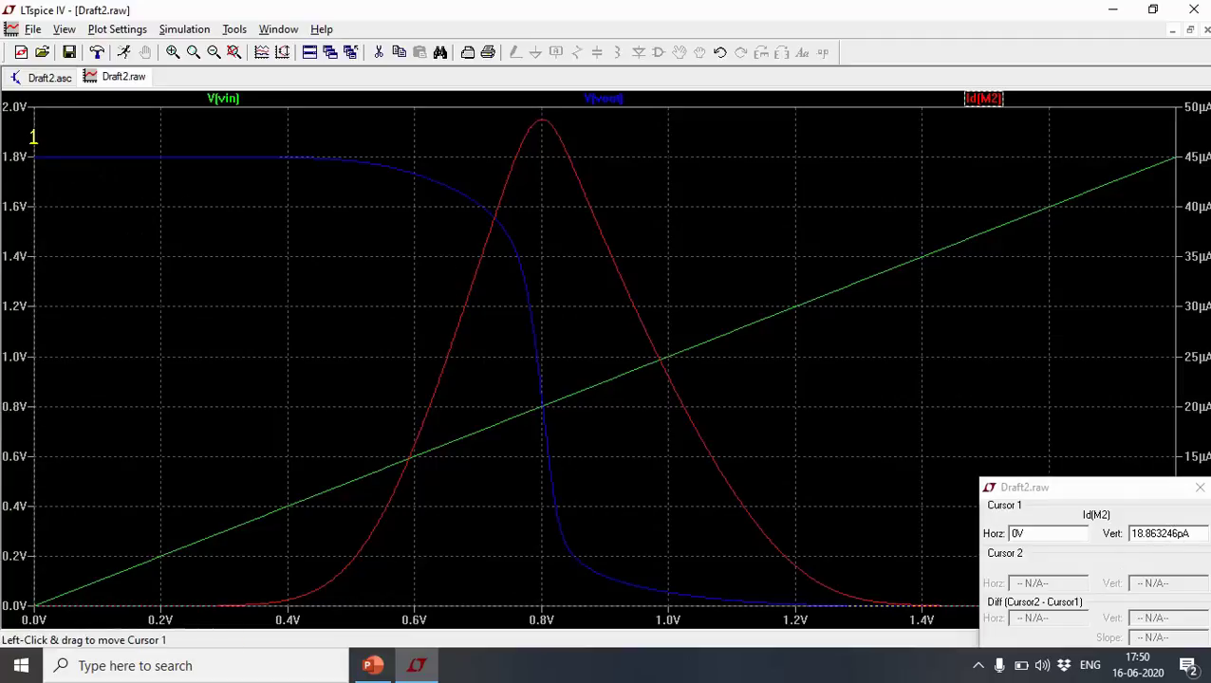
{"action": "left_click_drag", "start_coordinate": [34, 138], "coordinate": [1177, 213]}
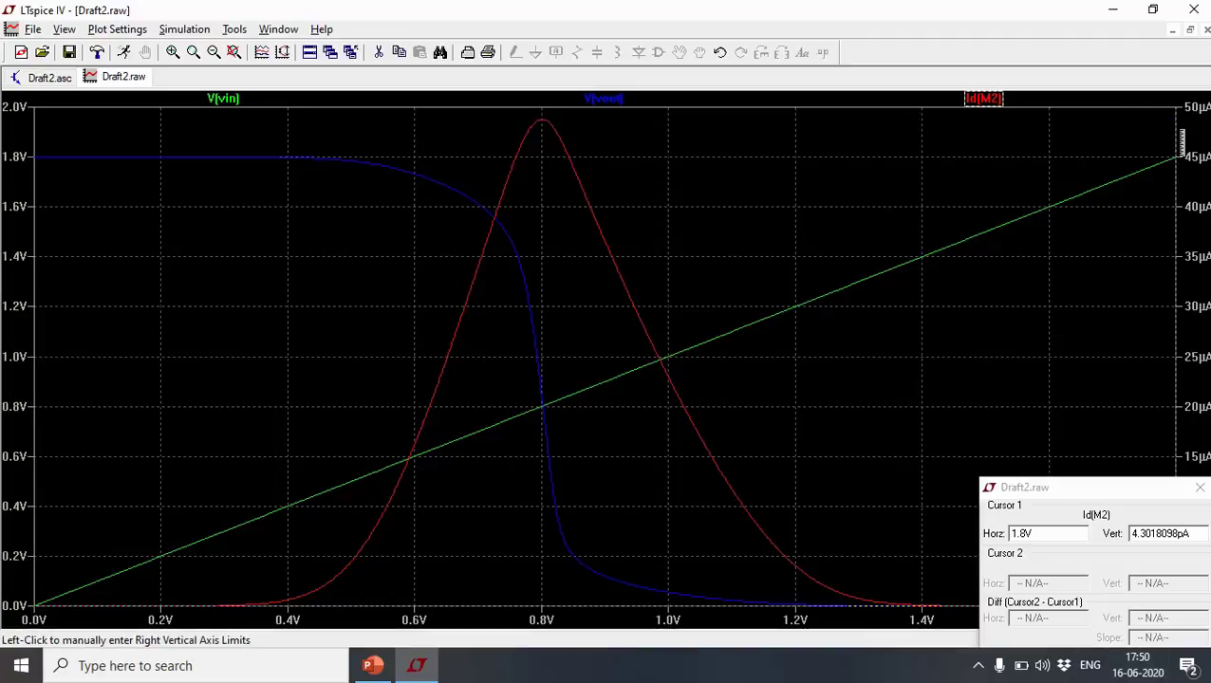
{"action": "left_click_drag", "start_coordinate": [1174, 133], "coordinate": [539, 195]}
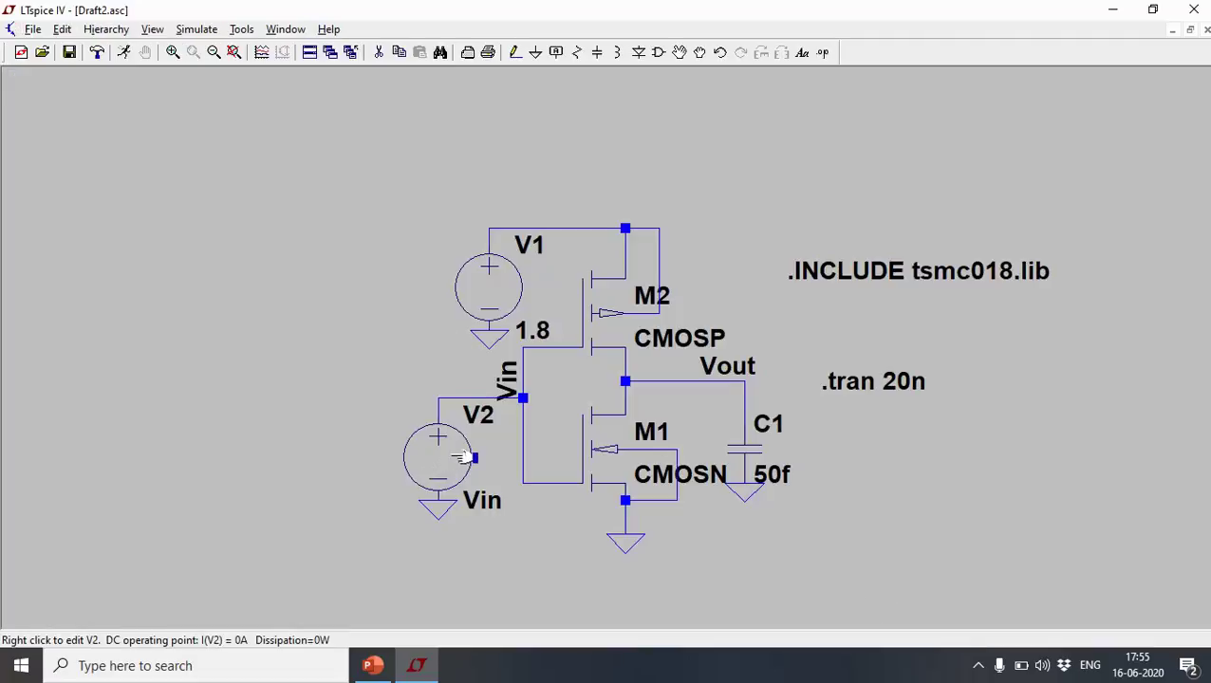
- Change source V2 to a PULSE function with an initial voltage of 0, an on voltage of 1.8 and a 2.5n delay
{"action": "right_click", "coordinate": [462, 457]}
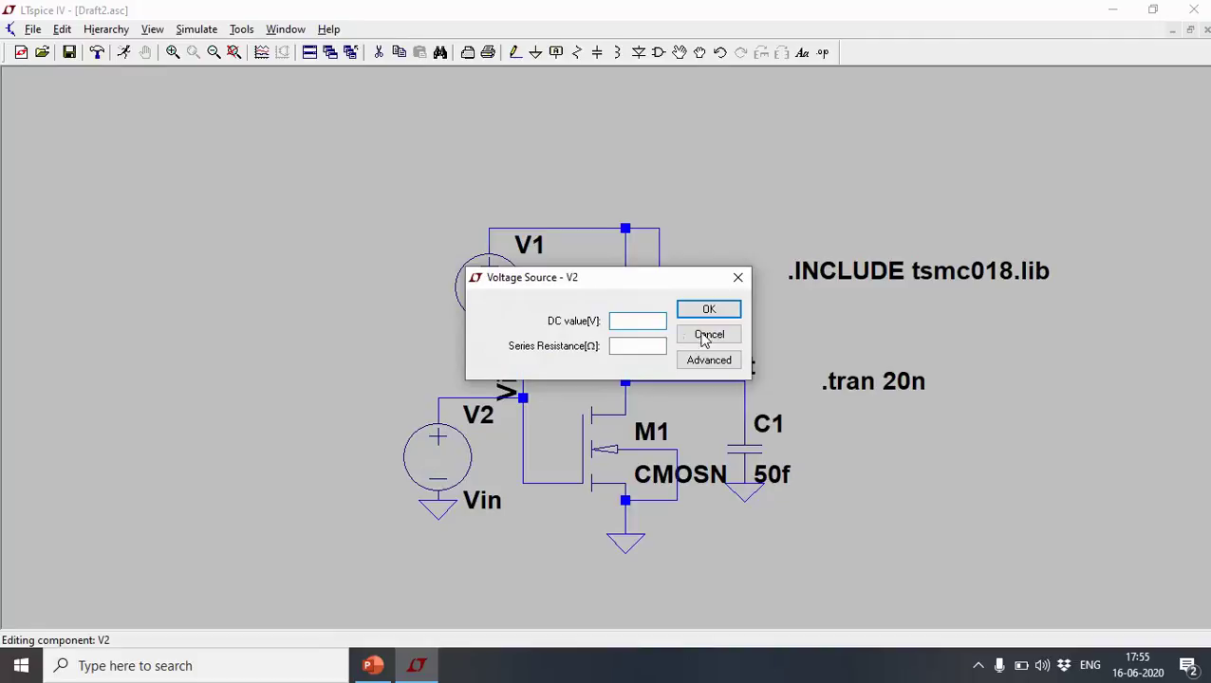
{"action": "left_click", "coordinate": [724, 360]}
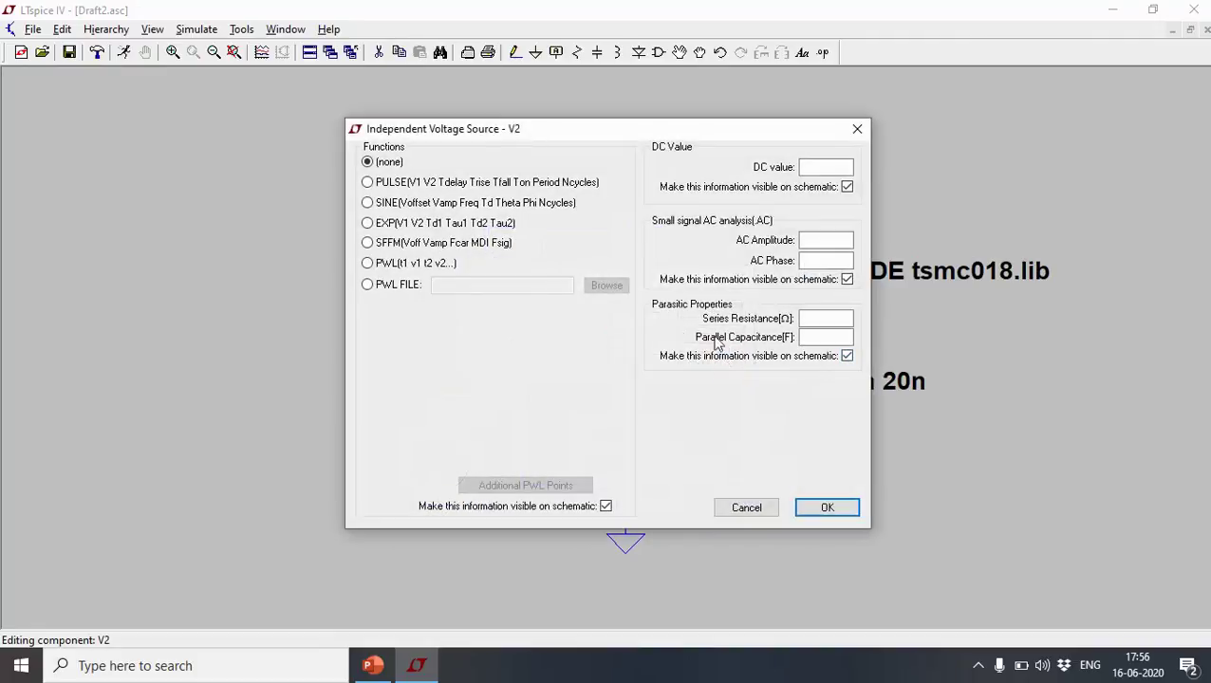
{"action": "left_click", "coordinate": [366, 182]}
{"action": "left_click", "coordinate": [582, 325]}
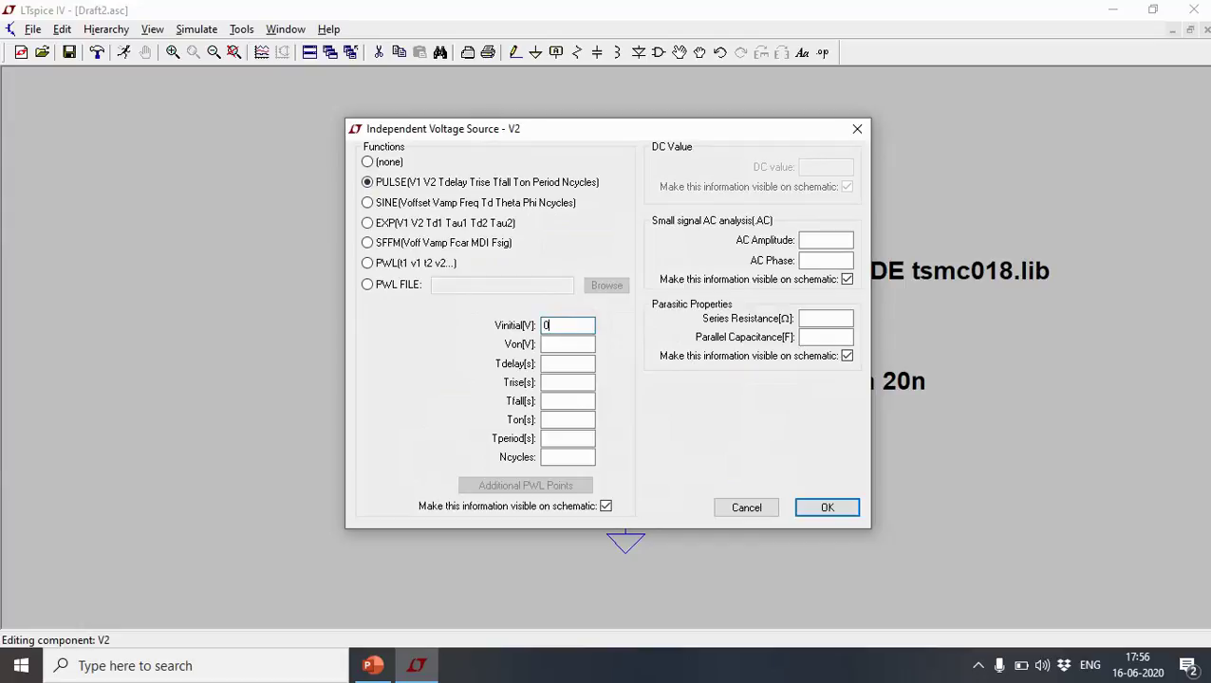
{"action": "left_click", "coordinate": [583, 344]}
{"action": "left_click", "coordinate": [567, 363]}
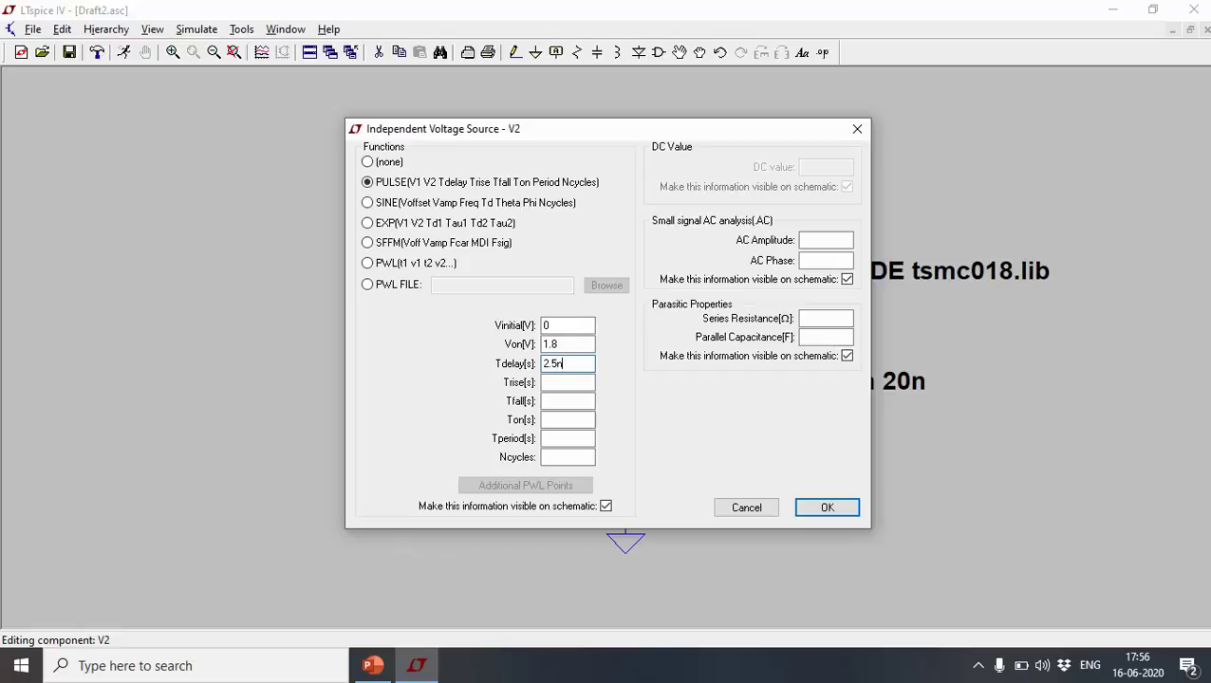
- Set V2's pulse timing to 10p rise, 10p fall, 5n on-time and 10n period, and apply it
{"action": "left_click", "coordinate": [571, 381]}
{"action": "left_click", "coordinate": [561, 404]}
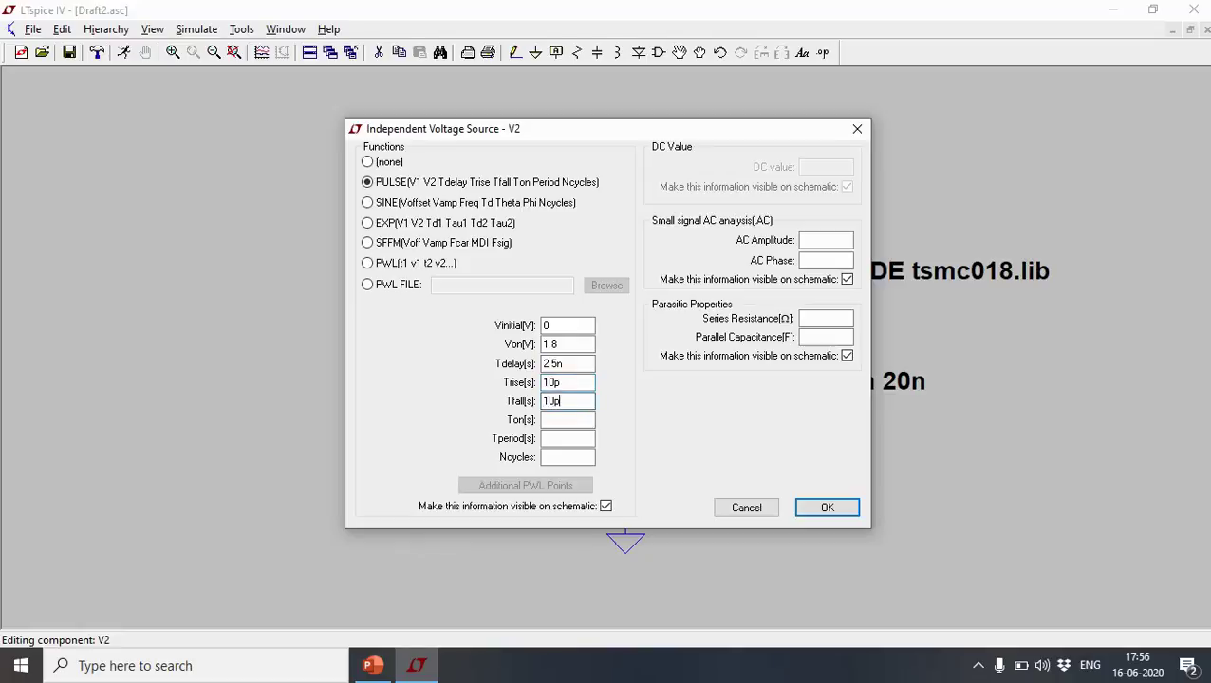
{"action": "left_click", "coordinate": [563, 419]}
{"action": "type", "text": "5n"}
{"action": "left_click", "coordinate": [555, 437]}
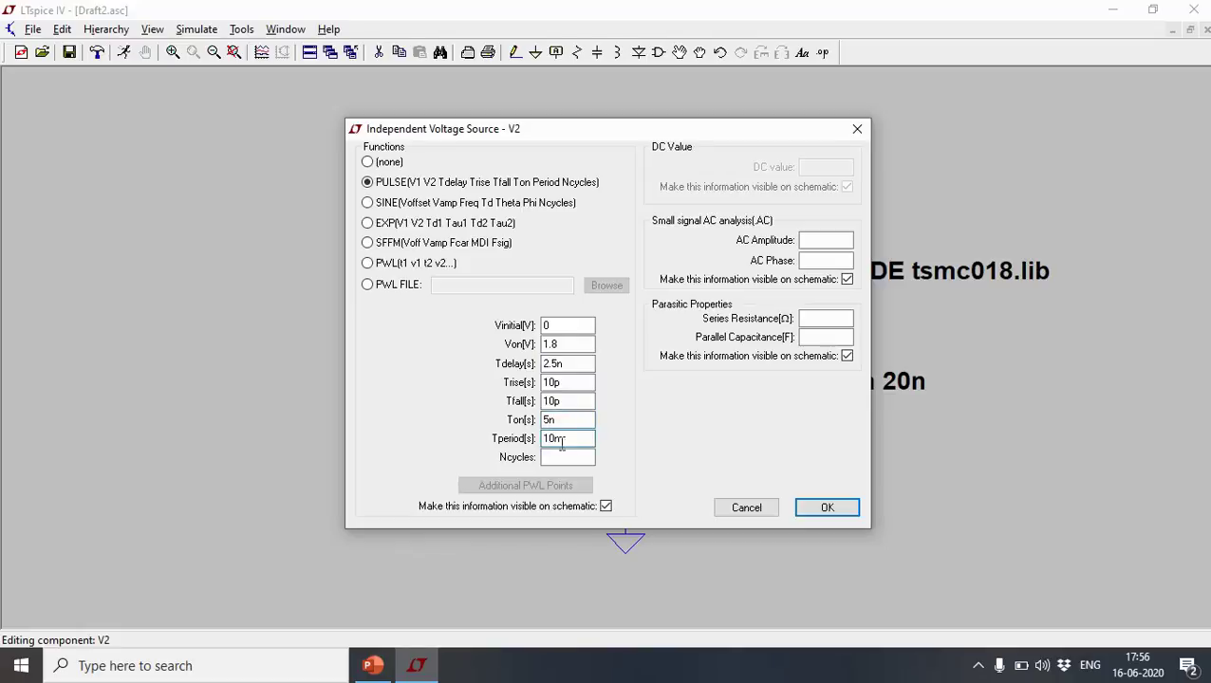
{"action": "left_click", "coordinate": [828, 510]}
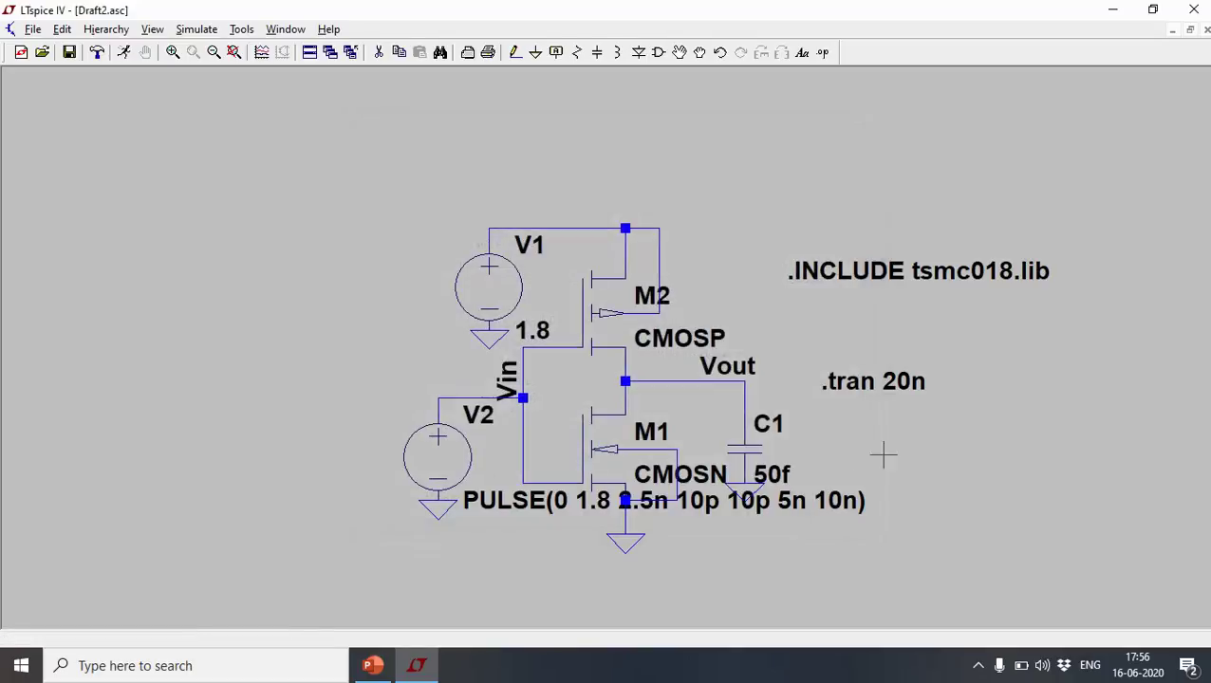
- Run the transient analysis with a 20n stop time and plot Vin, Vout and M2's drain current in a maximized waveform window
{"action": "right_click", "coordinate": [879, 383]}
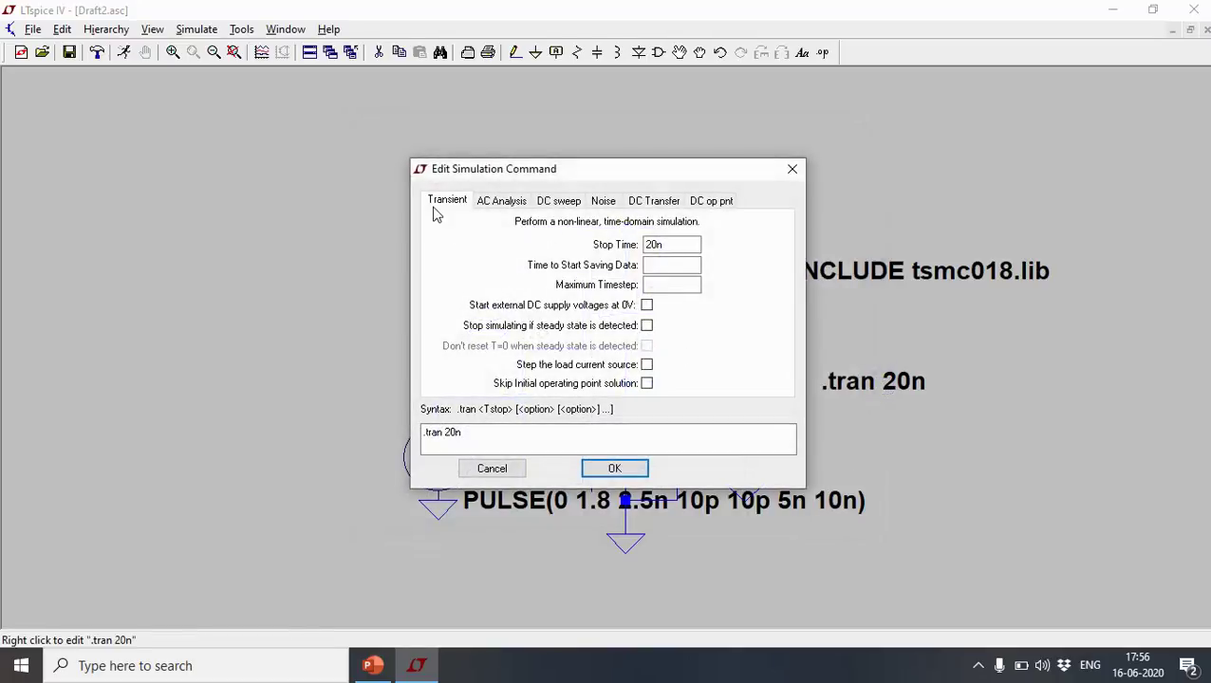
{"action": "left_click", "coordinate": [615, 470]}
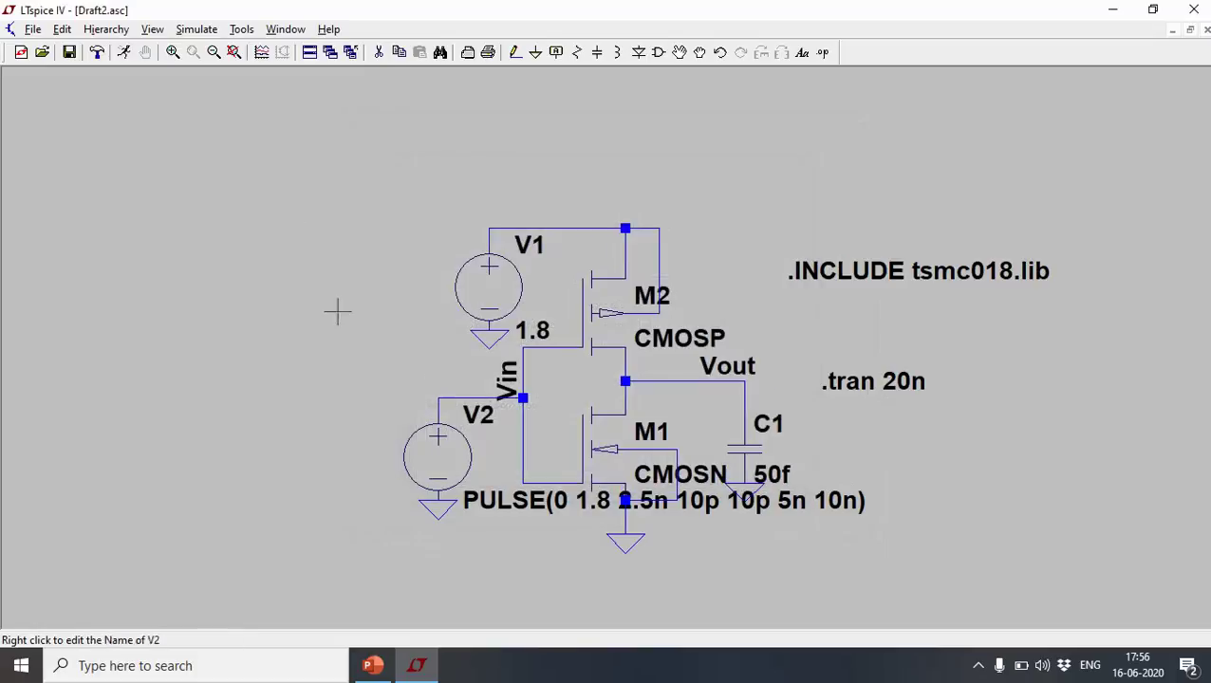
{"action": "left_click", "coordinate": [123, 52]}
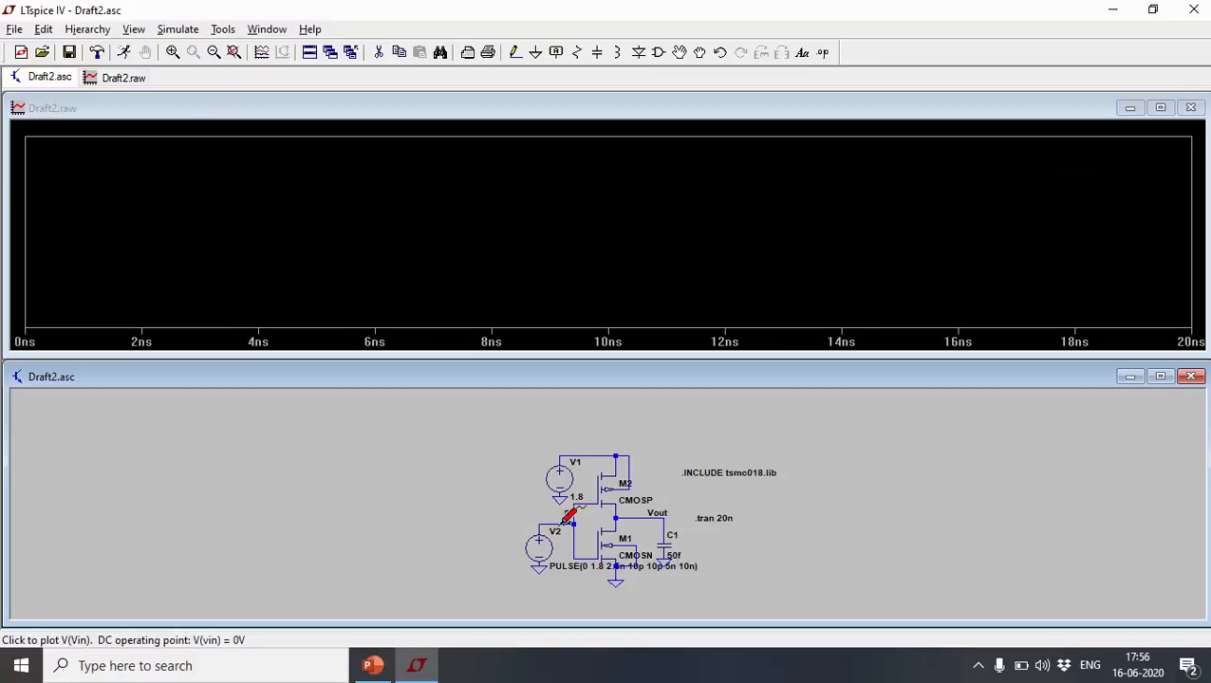
{"action": "left_click", "coordinate": [581, 500]}
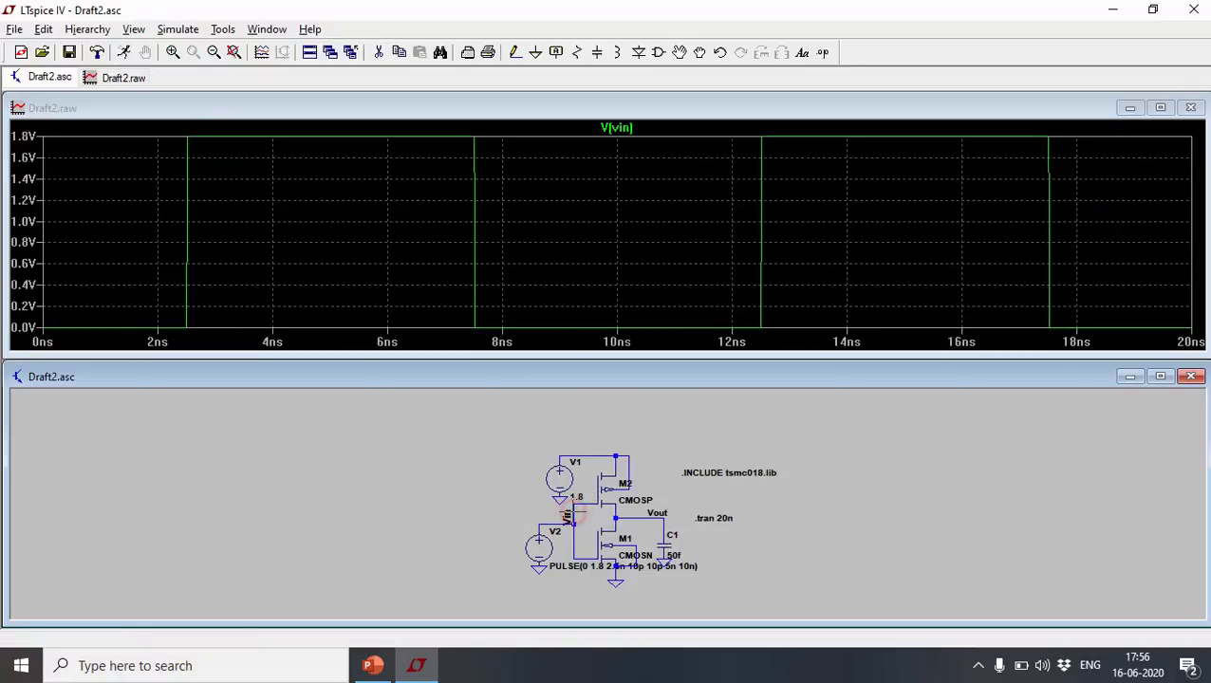
{"action": "left_click", "coordinate": [656, 512]}
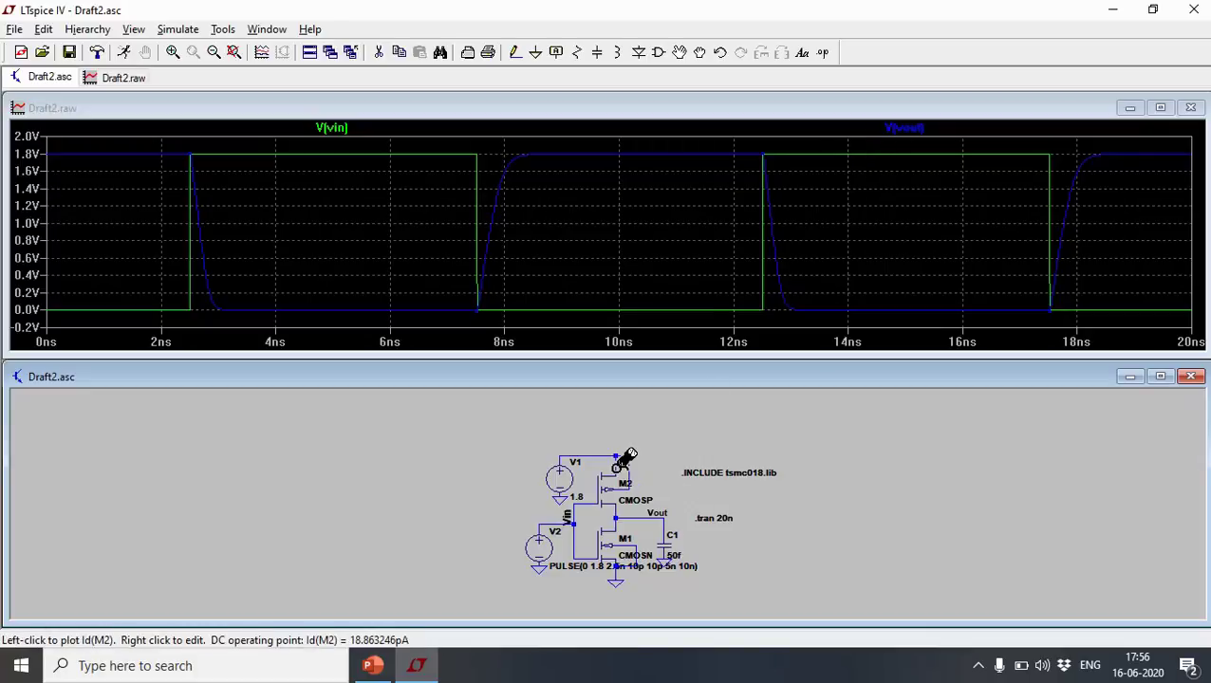
{"action": "left_click", "coordinate": [625, 461]}
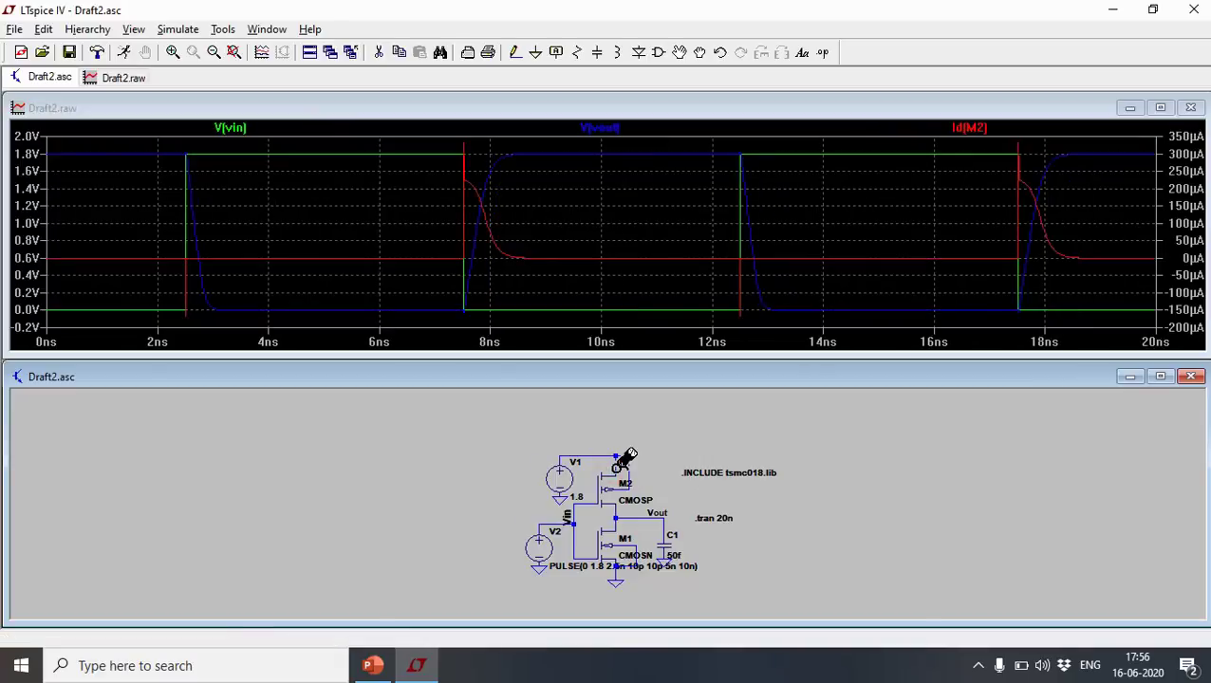
{"action": "left_click", "coordinate": [1159, 108]}
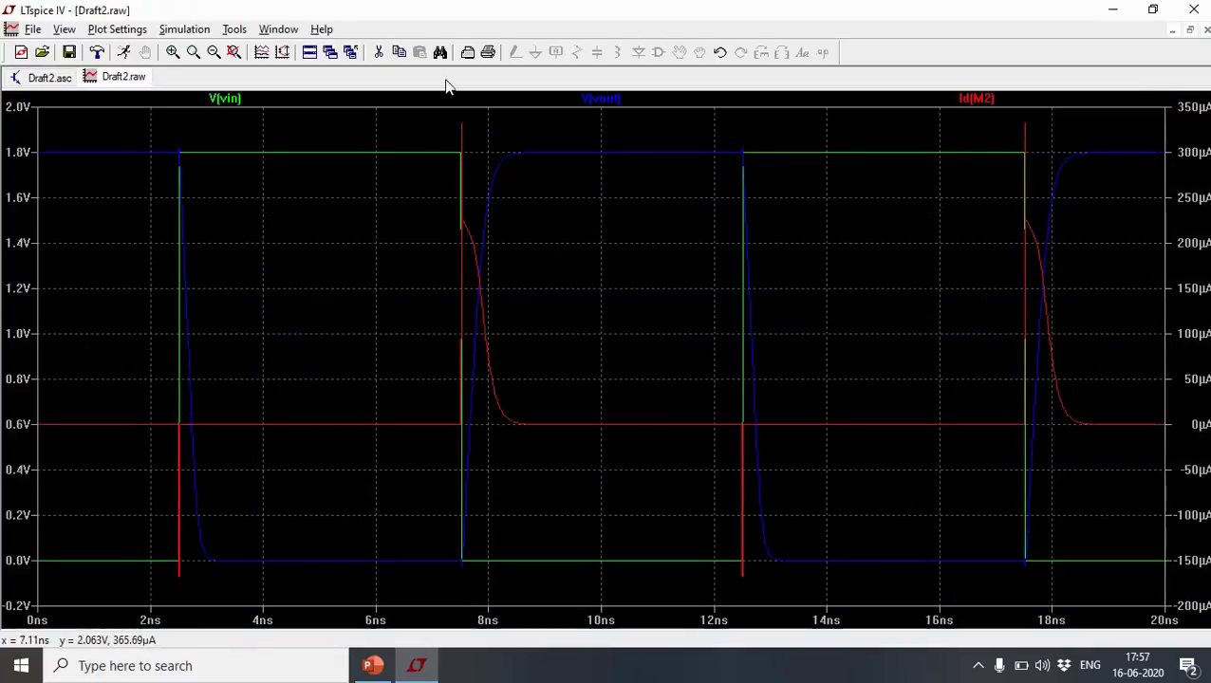
- Delete the Id(M2) trace from the transient plot, keeping only V(vin) and V(vout)
{"action": "right_click", "coordinate": [446, 87]}
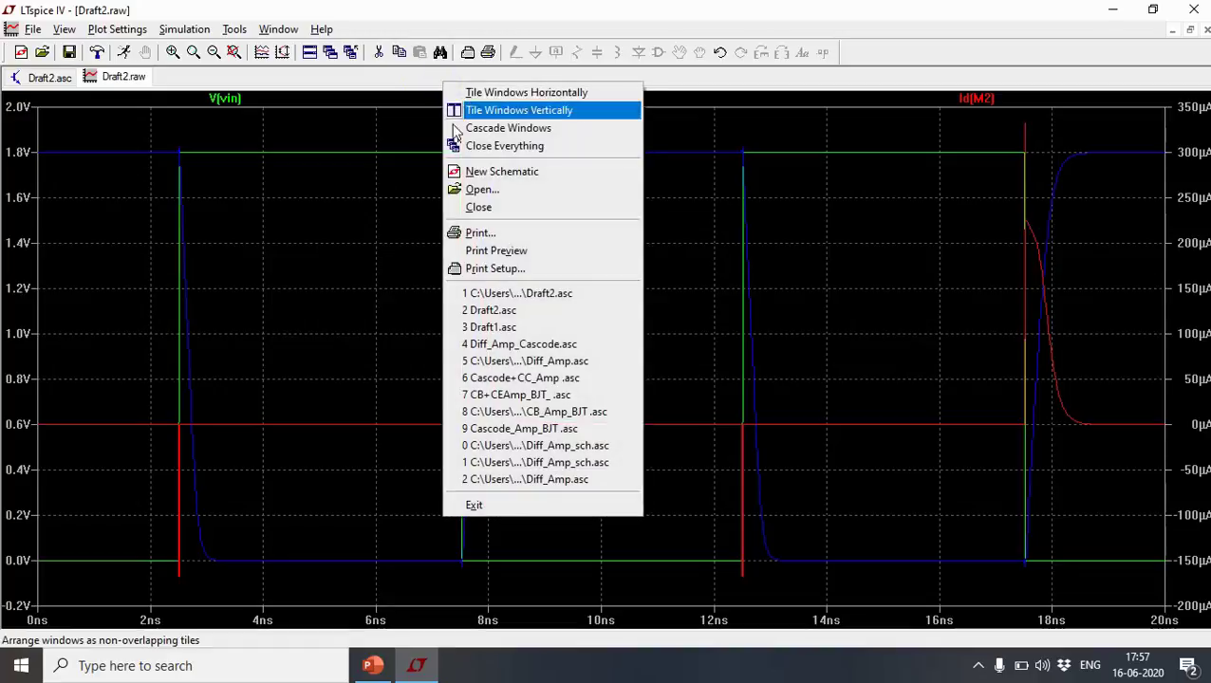
{"action": "left_click", "coordinate": [805, 123]}
{"action": "left_click", "coordinate": [380, 54]}
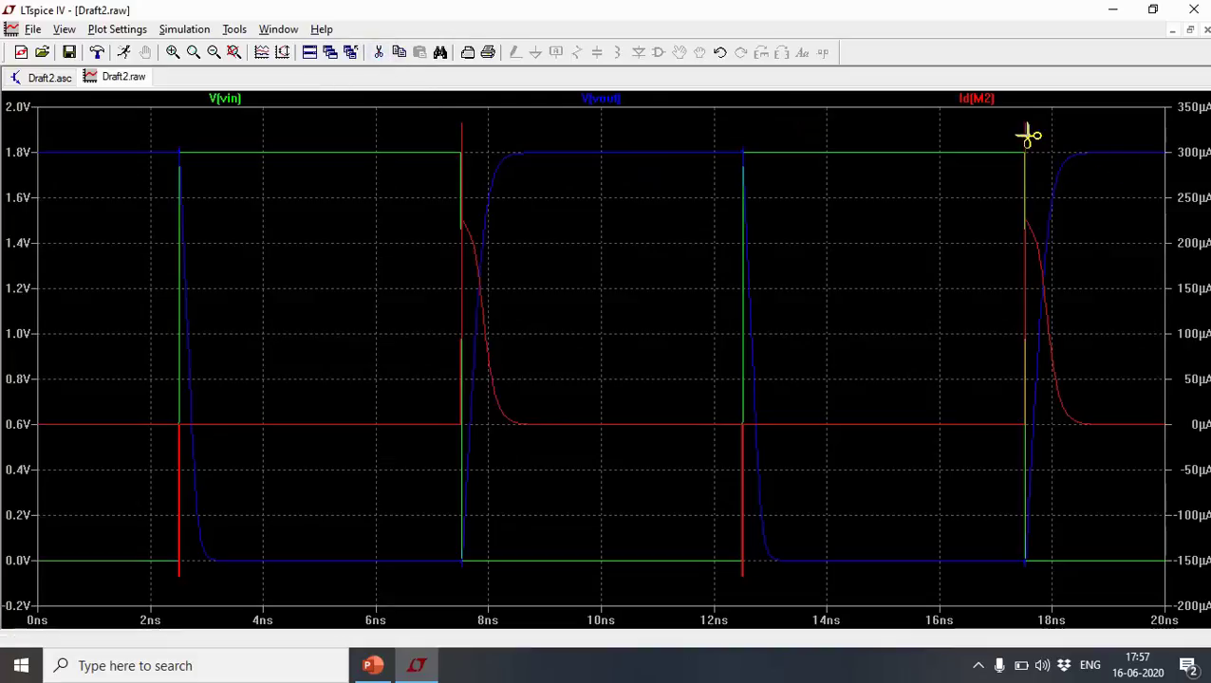
{"action": "left_click", "coordinate": [978, 100]}
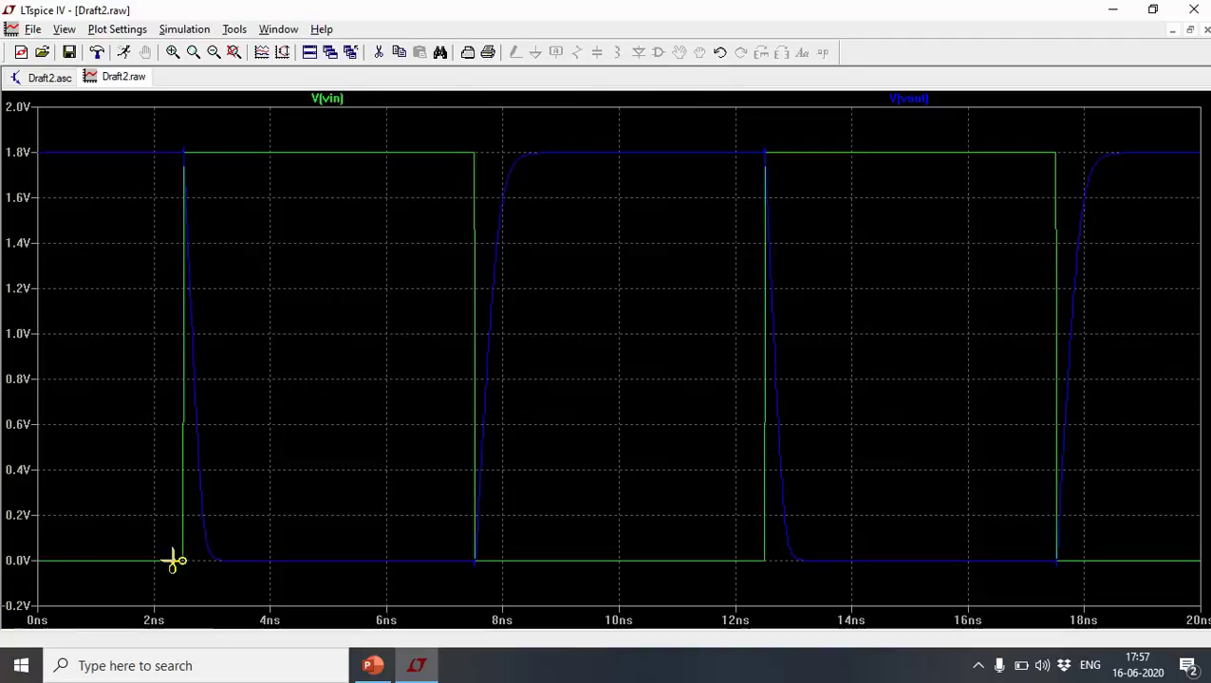
{"action": "key", "text": "Escape"}
- Attach the 1st cursor to the V(vin) trace and measure the input's first rising edge near 2.5 ns
{"action": "right_click", "coordinate": [339, 101]}
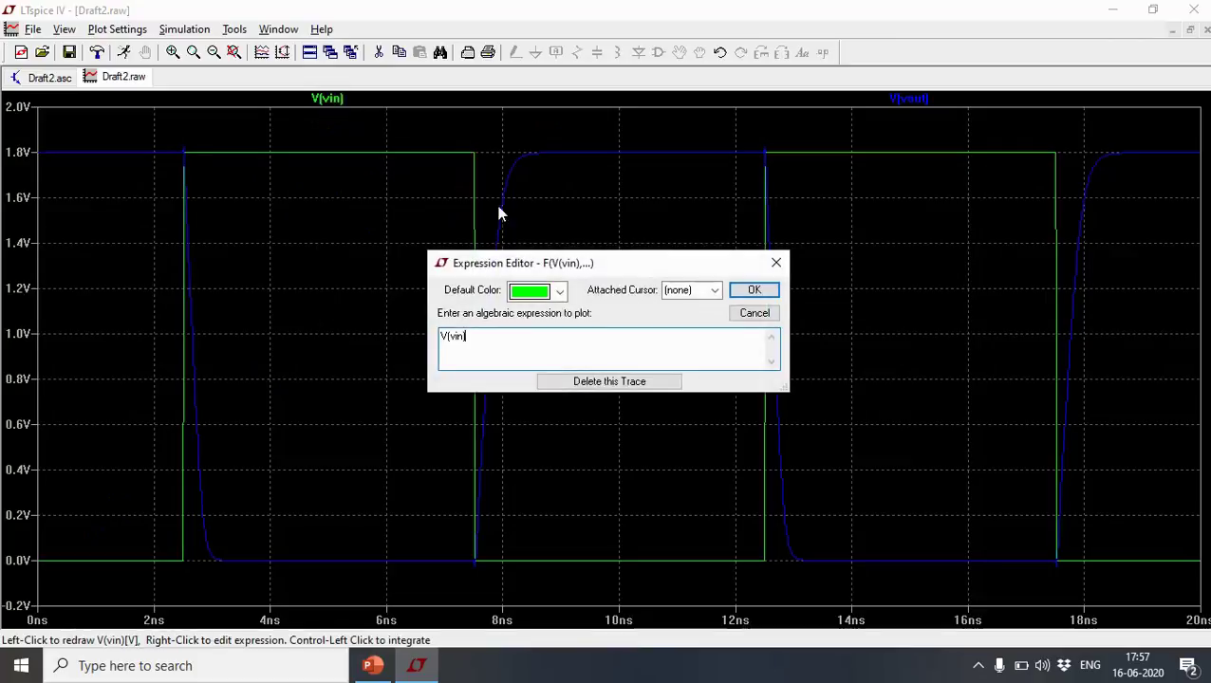
{"action": "left_click", "coordinate": [714, 290]}
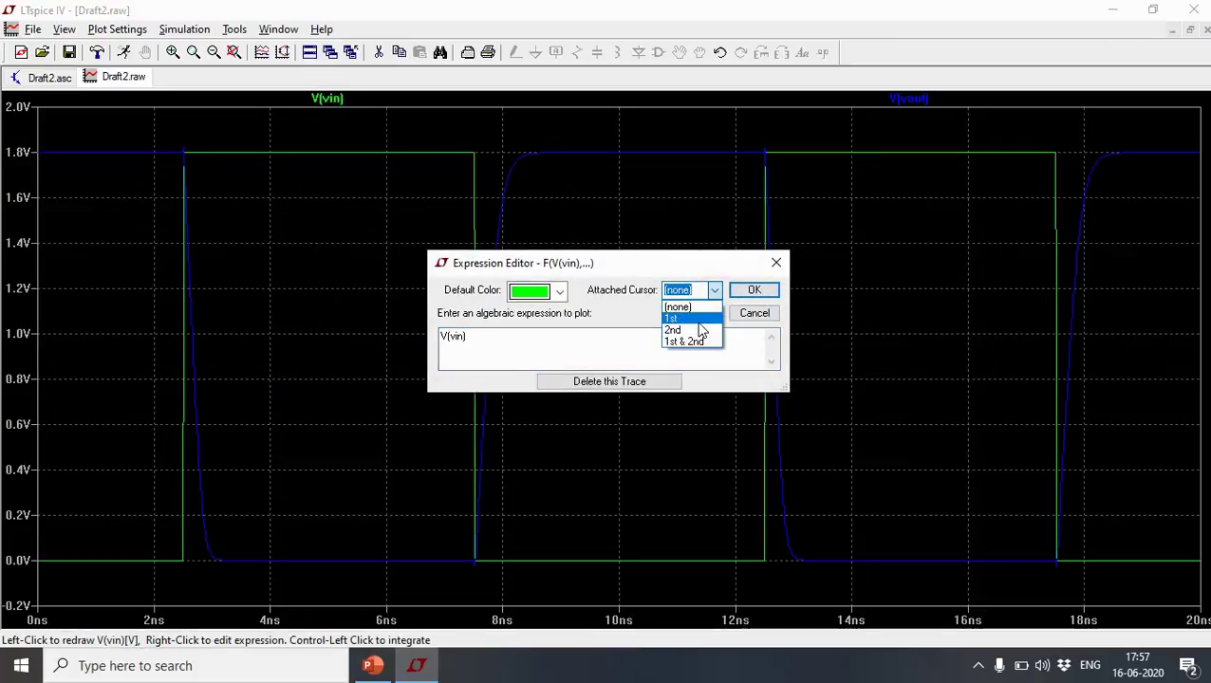
{"action": "left_click", "coordinate": [710, 319]}
{"action": "left_click", "coordinate": [753, 292]}
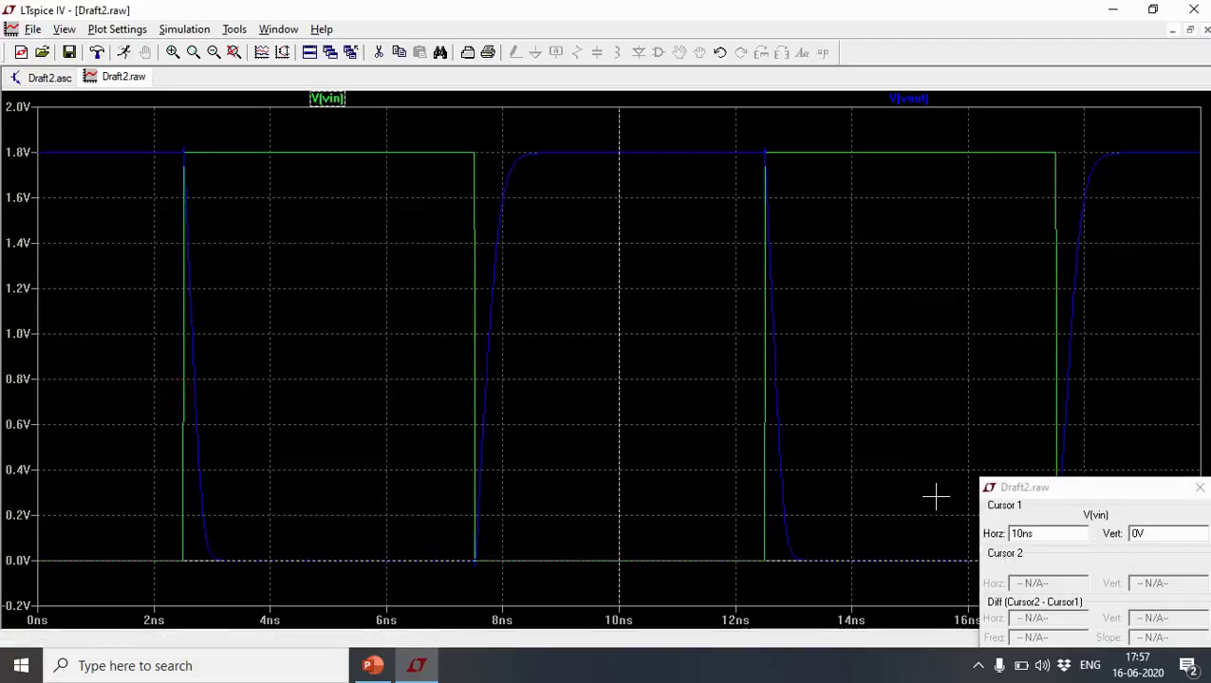
{"action": "left_click_drag", "start_coordinate": [1096, 489], "coordinate": [868, 346]}
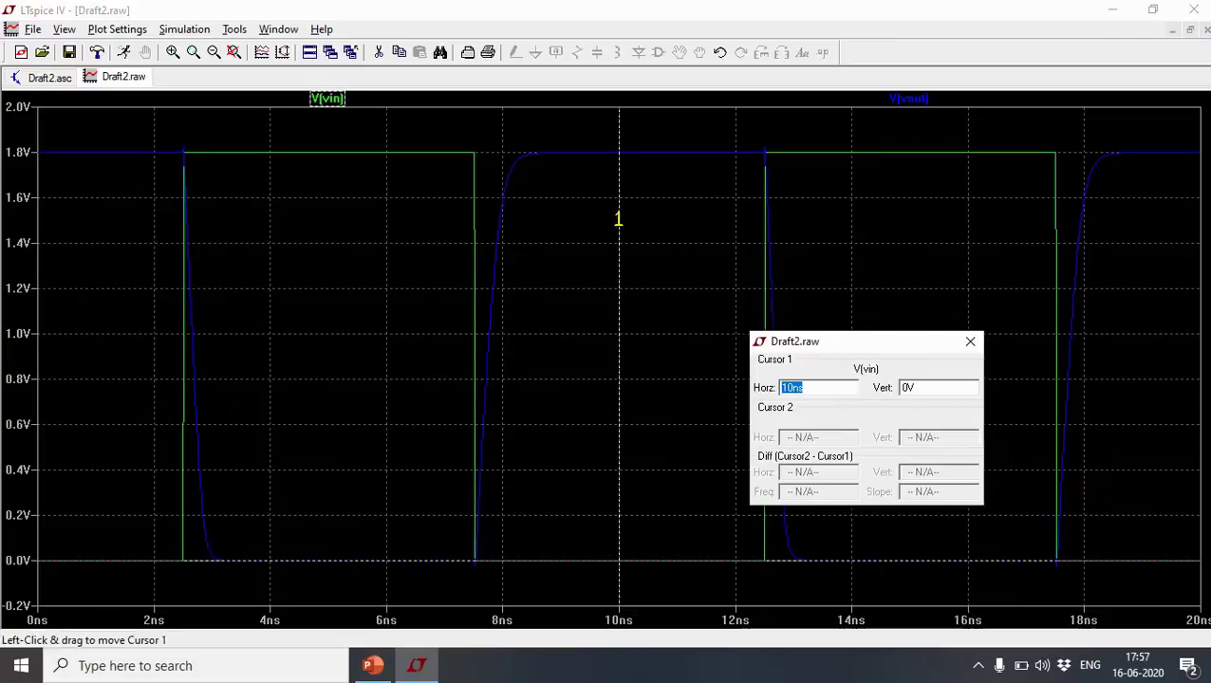
{"action": "left_click_drag", "start_coordinate": [620, 220], "coordinate": [183, 242]}
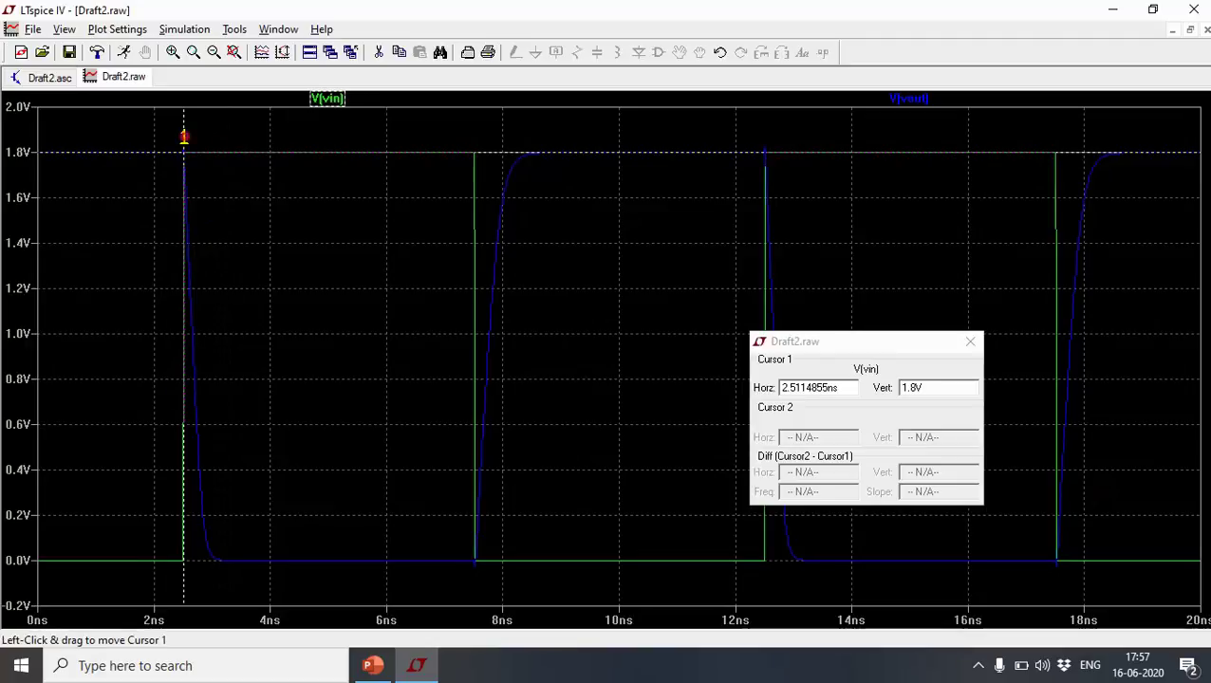
{"action": "left_click_drag", "start_coordinate": [184, 138], "coordinate": [143, 138]}
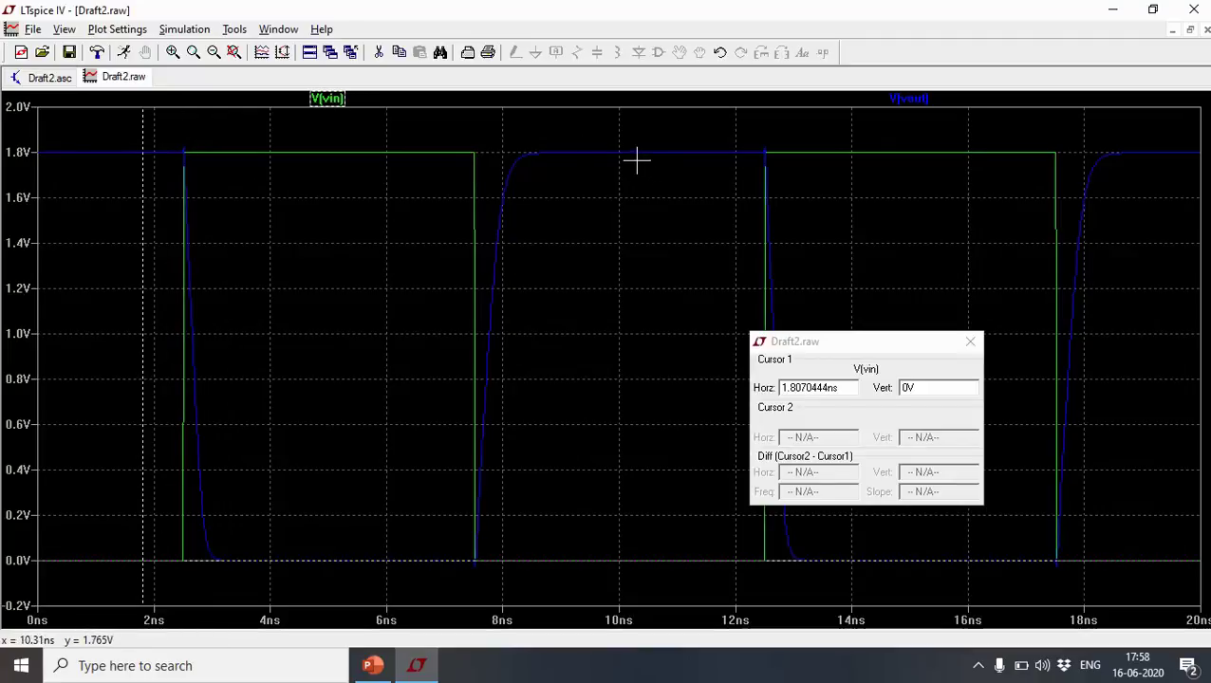
- Switch the cursor to the V(vout) trace and measure the time at the midpoint of its first falling edge
{"action": "left_click", "coordinate": [909, 100]}
{"action": "right_click", "coordinate": [916, 100]}
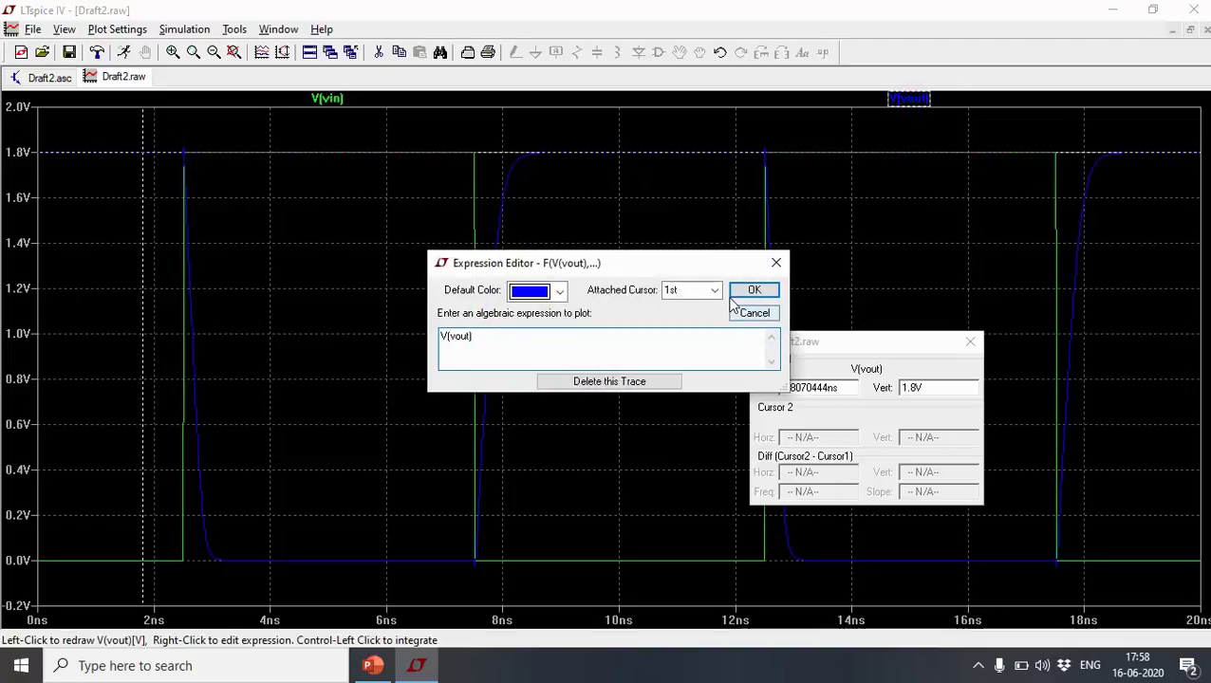
{"action": "left_click", "coordinate": [755, 290]}
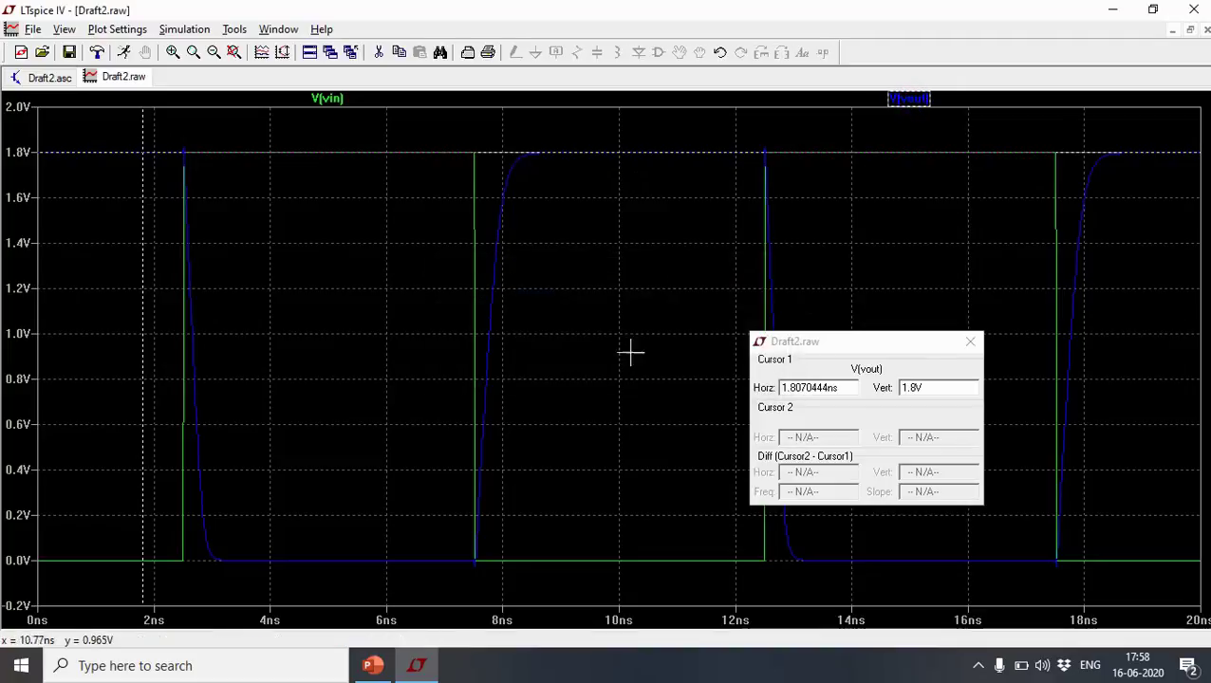
{"action": "left_click_drag", "start_coordinate": [887, 154], "coordinate": [191, 275]}
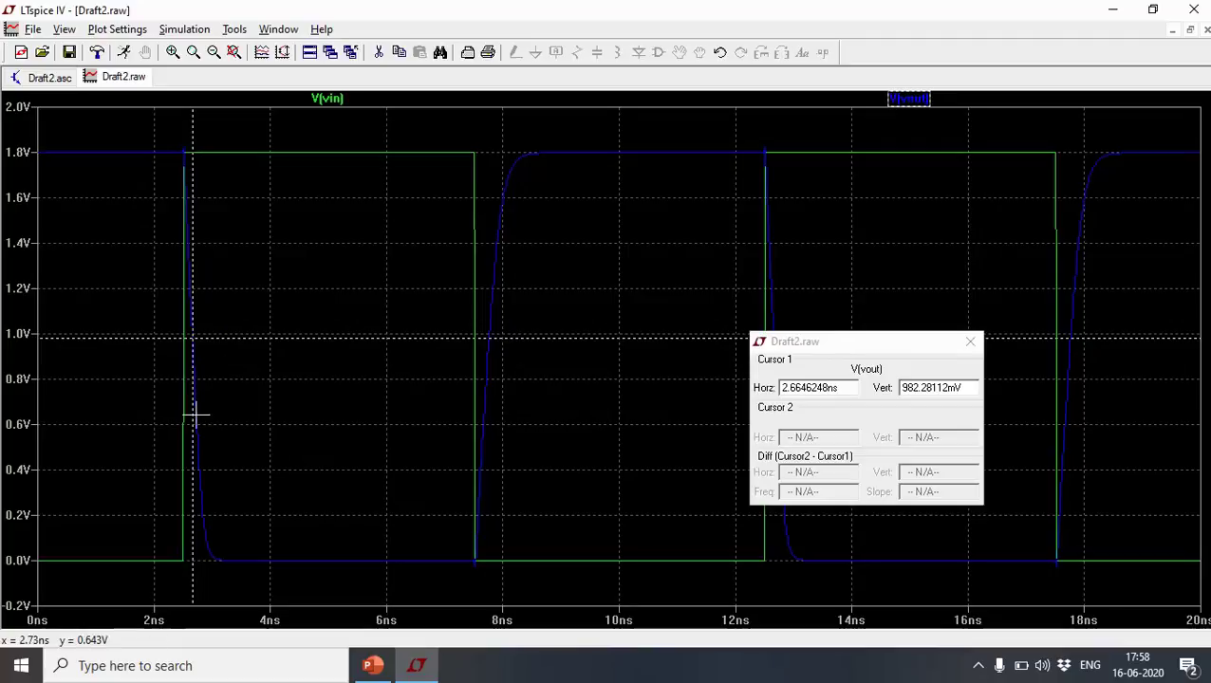
{"action": "left_click_drag", "start_coordinate": [189, 419], "coordinate": [197, 427]}
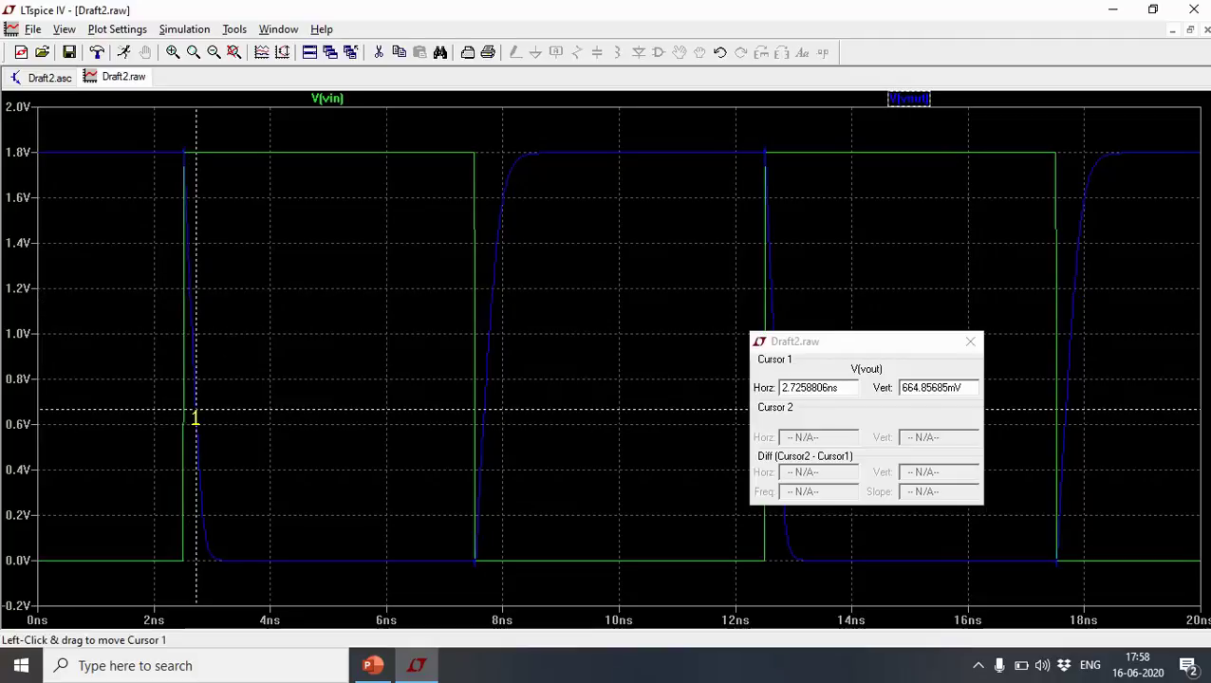
{"action": "left_click_drag", "start_coordinate": [195, 418], "coordinate": [195, 418]}
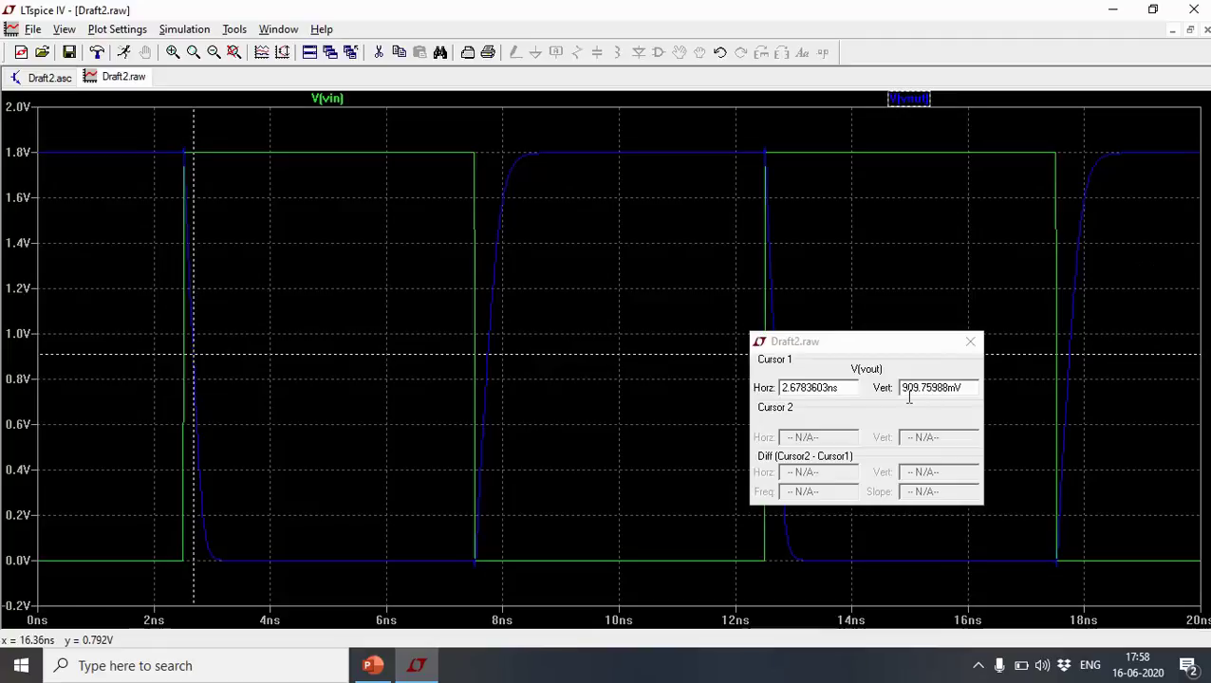
{"action": "left_click", "coordinate": [781, 388]}
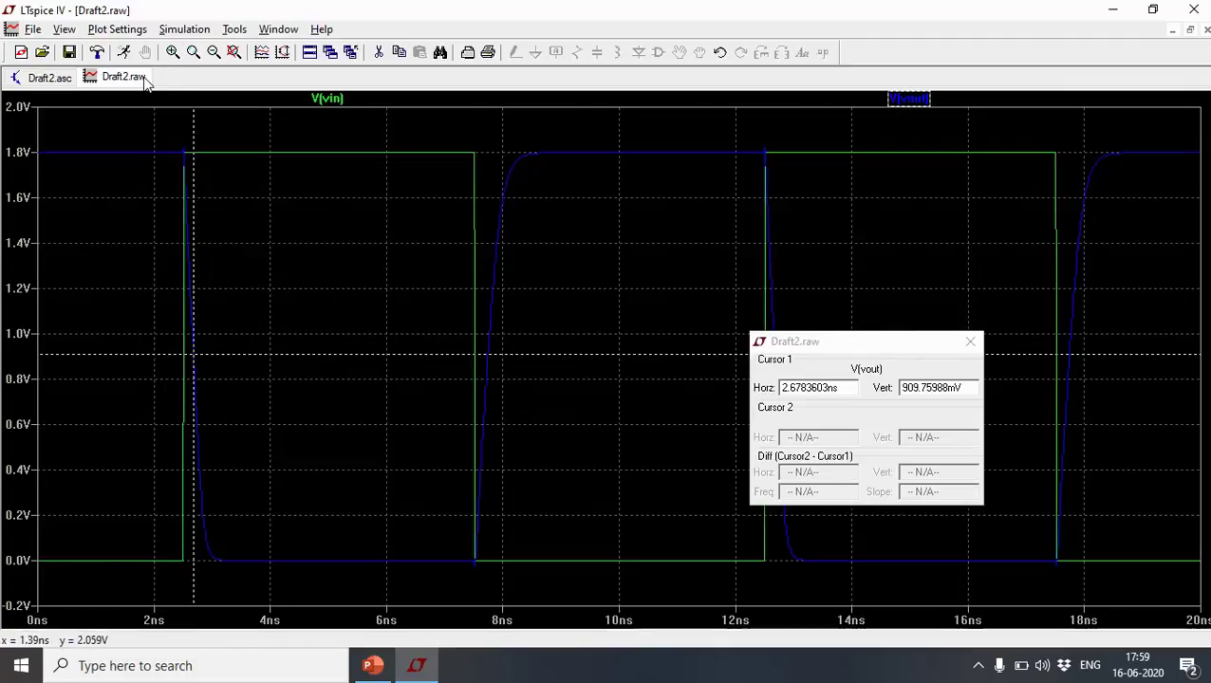
- Plot M2's drain current as the only trace and integrate it over the full interval
{"action": "key", "text": "ctrl+Tab"}
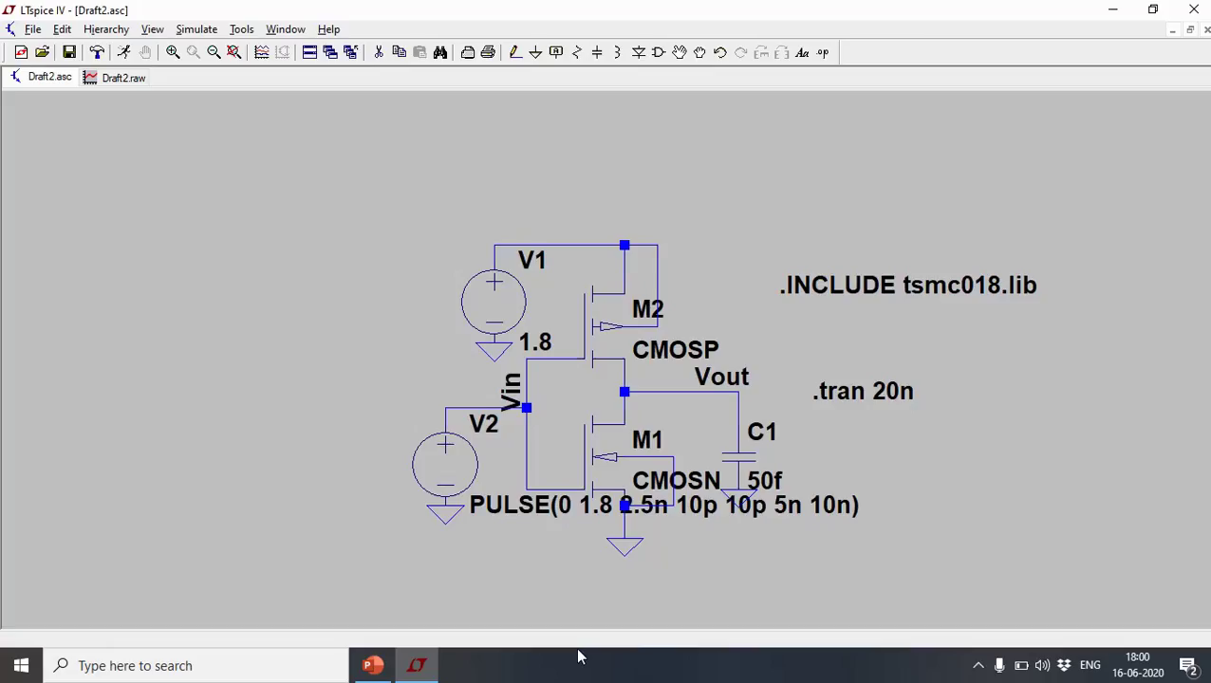
{"action": "left_click", "coordinate": [621, 282]}
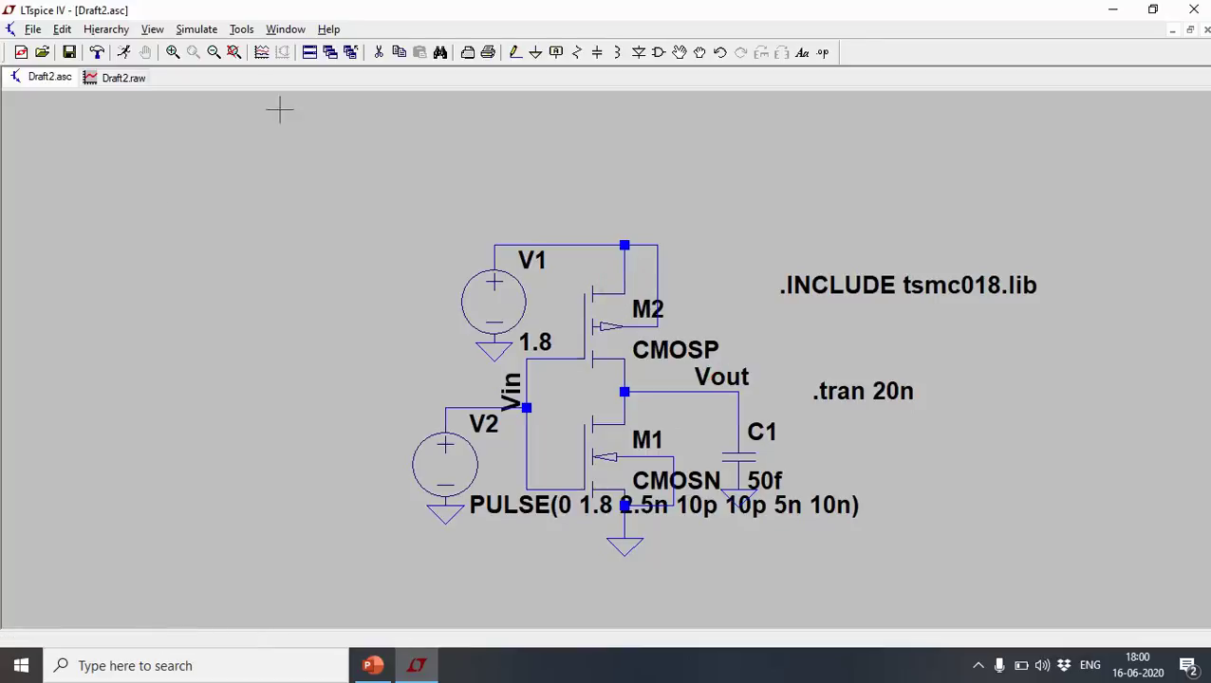
{"action": "left_click", "coordinate": [618, 274]}
{"action": "left_click", "coordinate": [147, 79]}
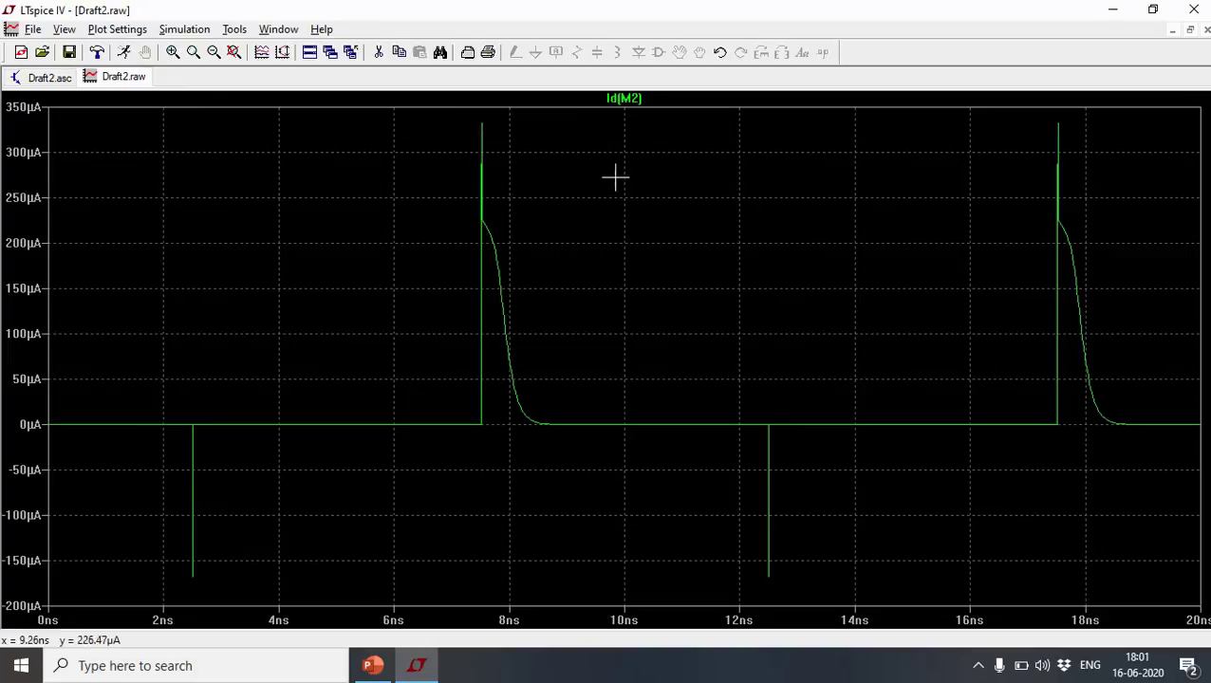
{"action": "left_click", "coordinate": [634, 100], "text": "ctrl"}
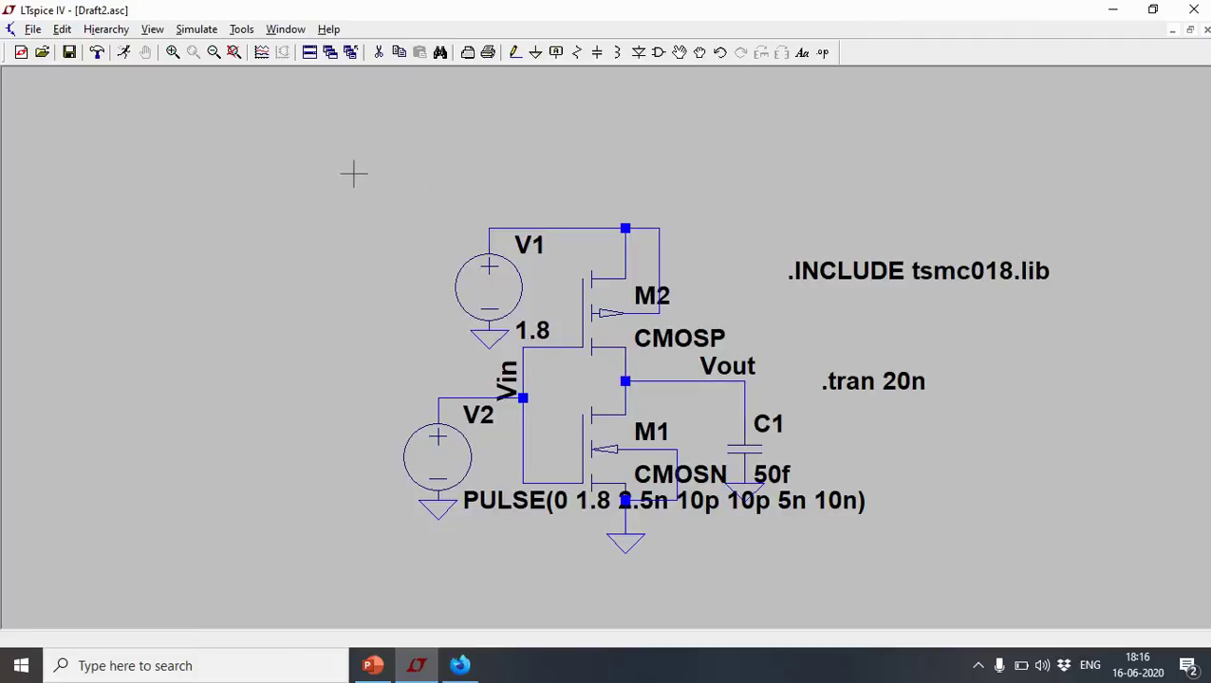
- Rerun the transient simulation and plot the power dissipation of transistors M2 and M1 and supply V1
{"action": "left_click", "coordinate": [124, 51]}
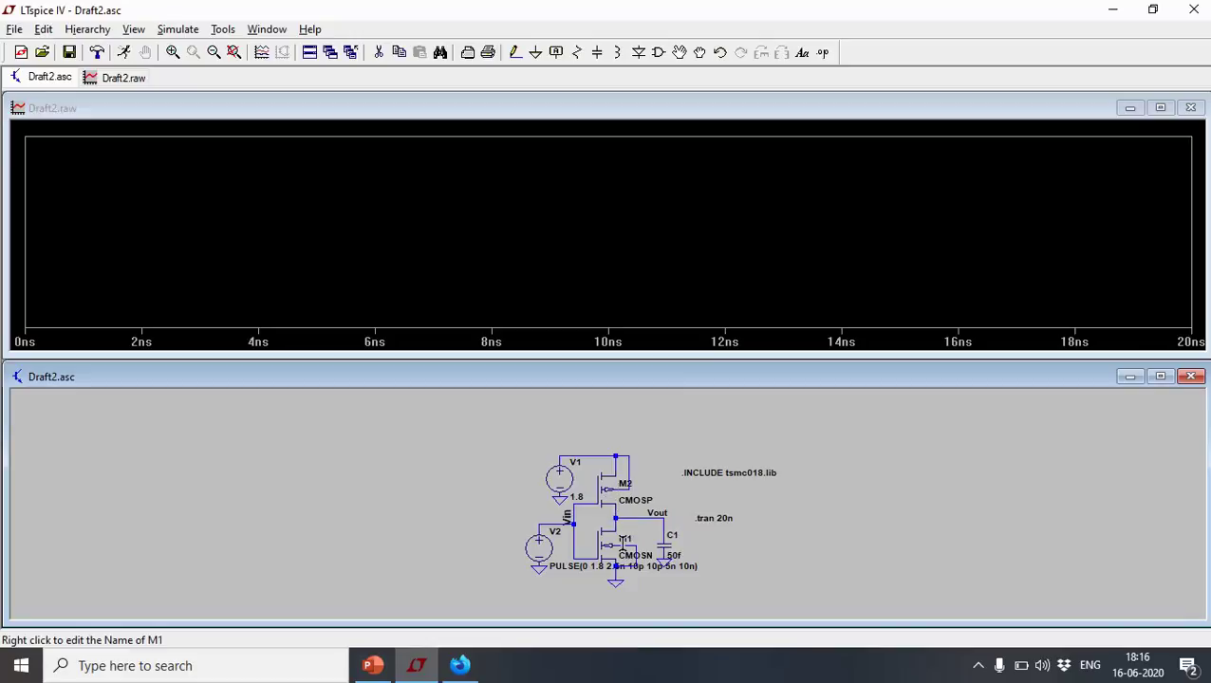
{"action": "key", "text": "alt"}
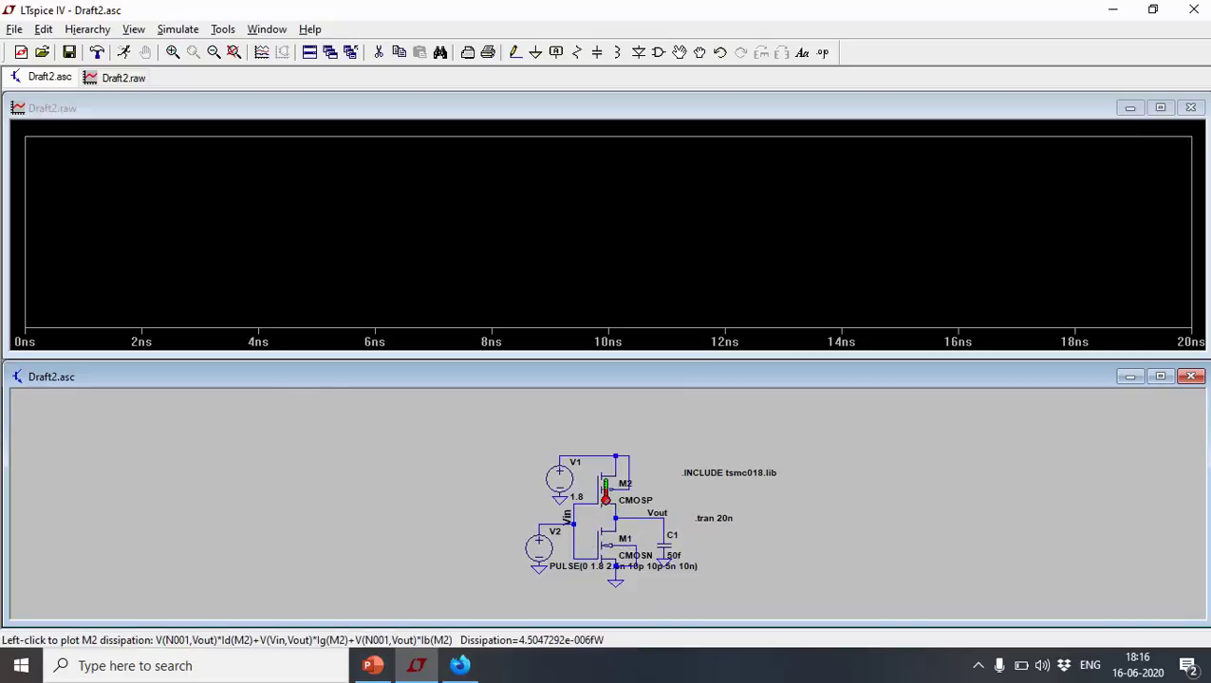
{"action": "left_click", "coordinate": [605, 492]}
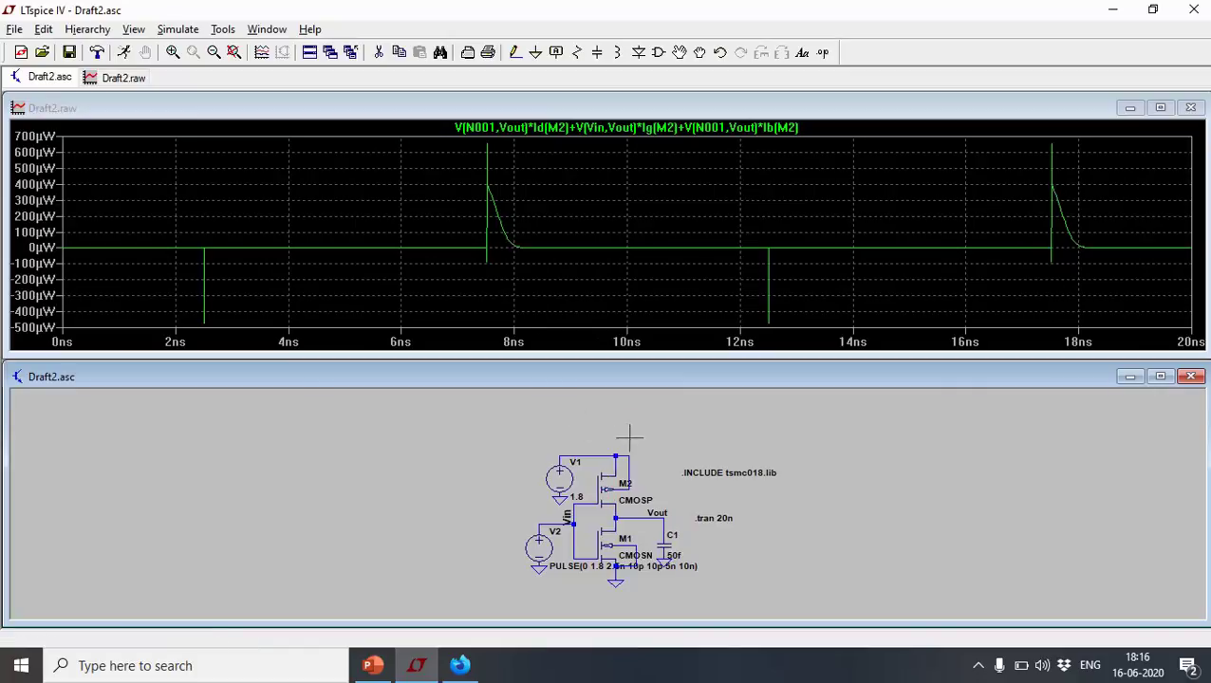
{"action": "left_click", "coordinate": [601, 546]}
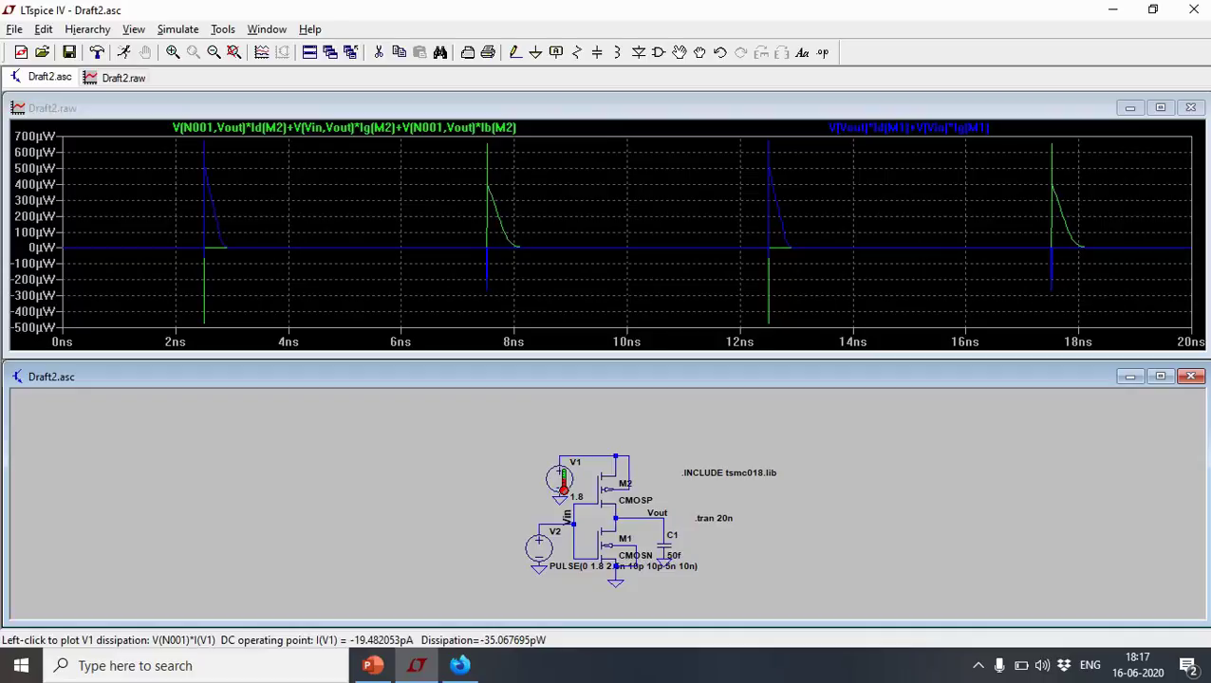
{"action": "left_click", "coordinate": [563, 477]}
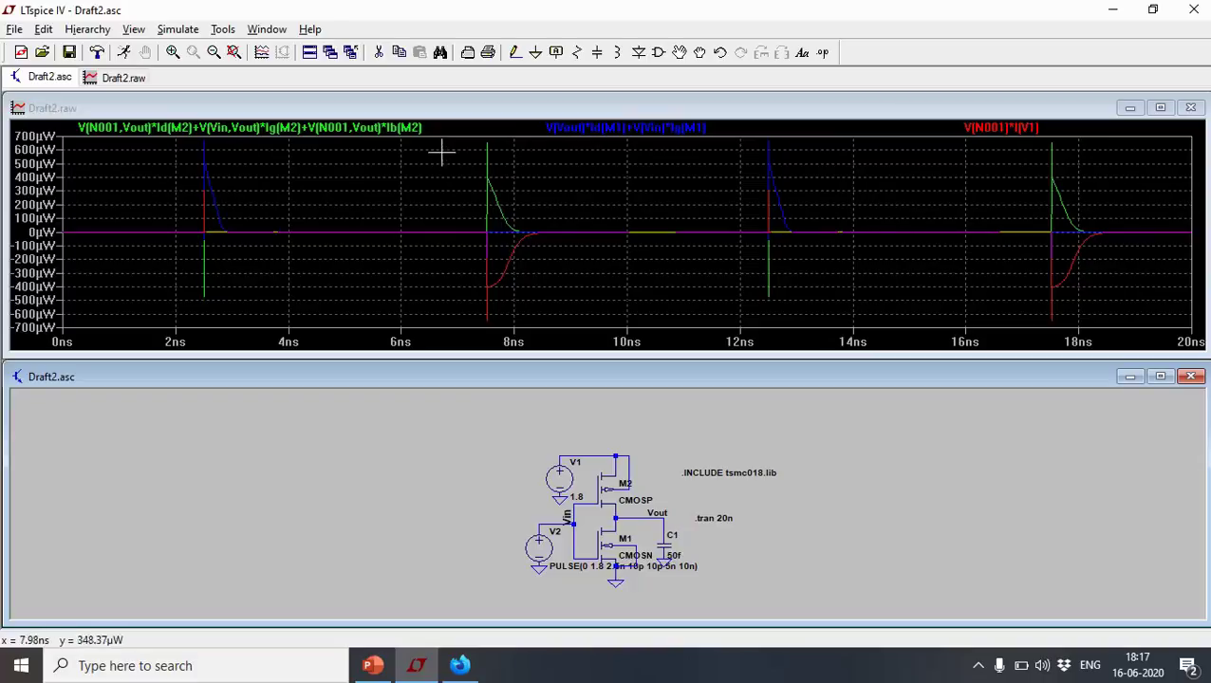
- Maximize the waveform window, add a second plot pane and move the V(N001)*I(V1) trace into it
{"action": "left_click", "coordinate": [1159, 108]}
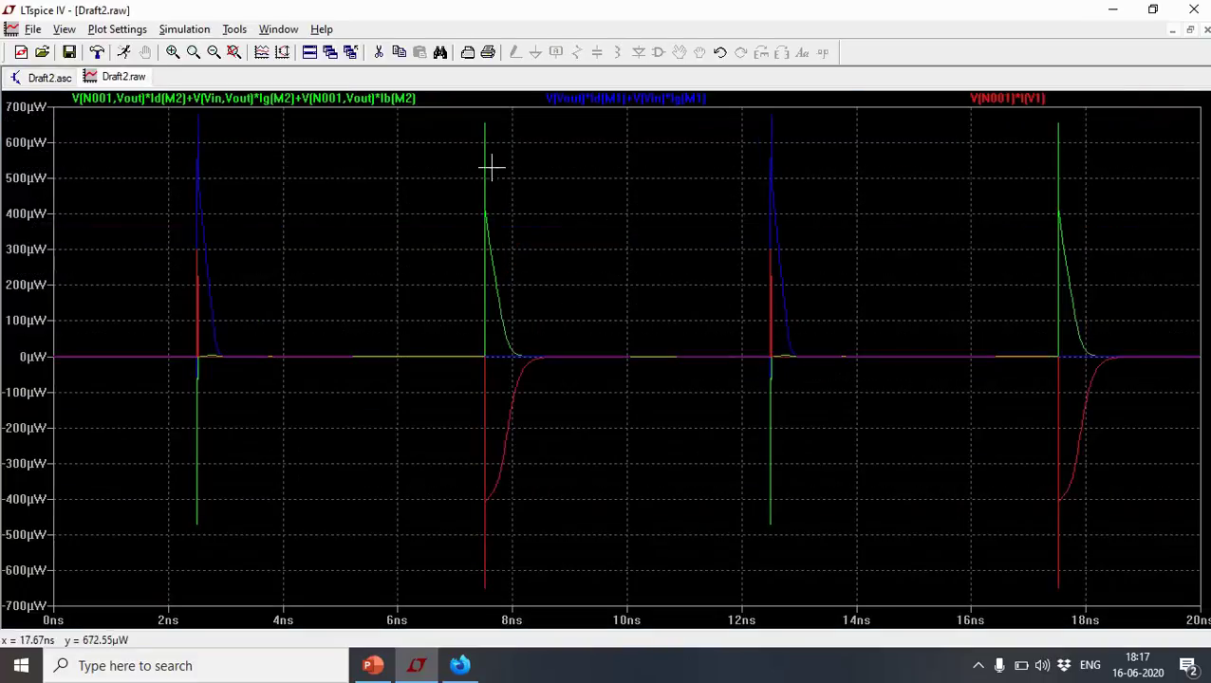
{"action": "right_click", "coordinate": [601, 145]}
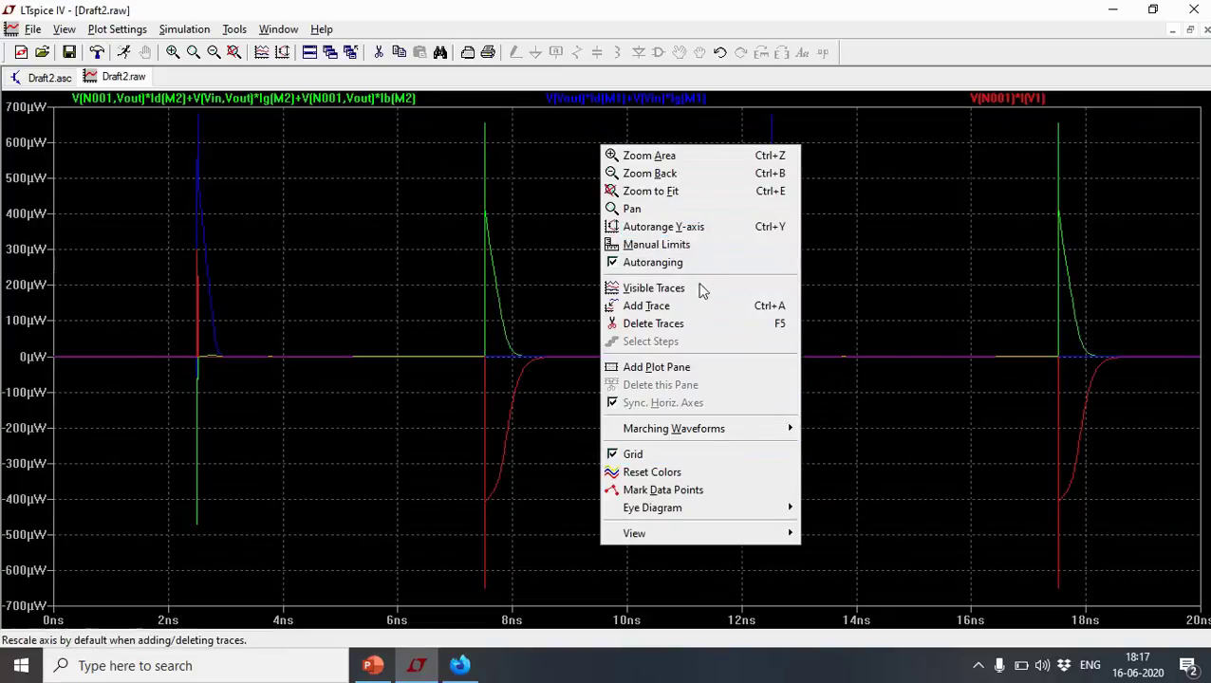
{"action": "left_click", "coordinate": [706, 366]}
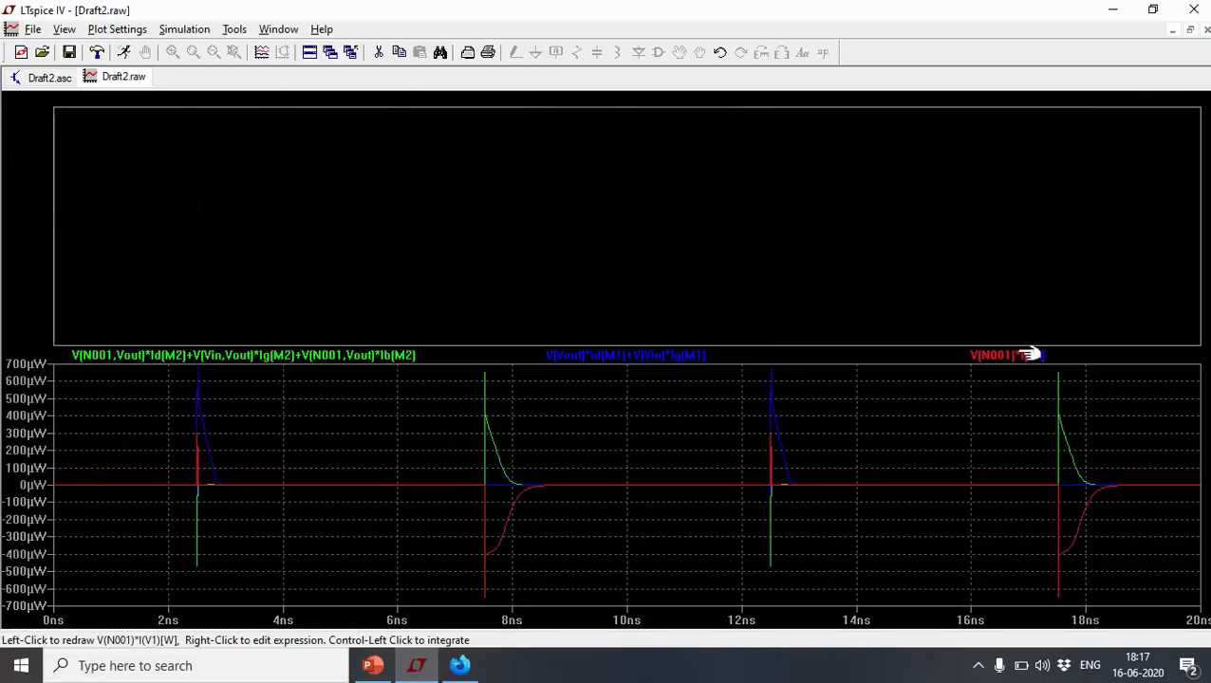
{"action": "left_click_drag", "start_coordinate": [1027, 354], "coordinate": [791, 189]}
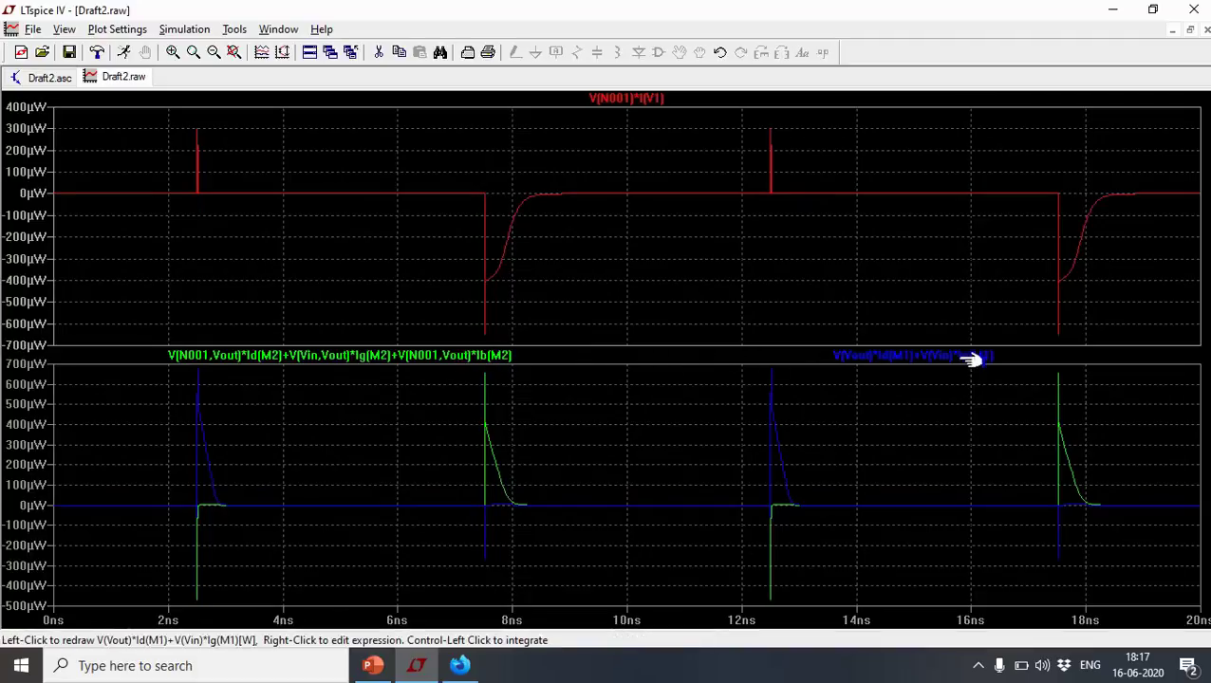
- Integrate the M2, M1 and V1 power traces in turn to read their average power, and return to the Draft2.asc schematic
{"action": "left_click", "coordinate": [479, 359], "text": "ctrl"}
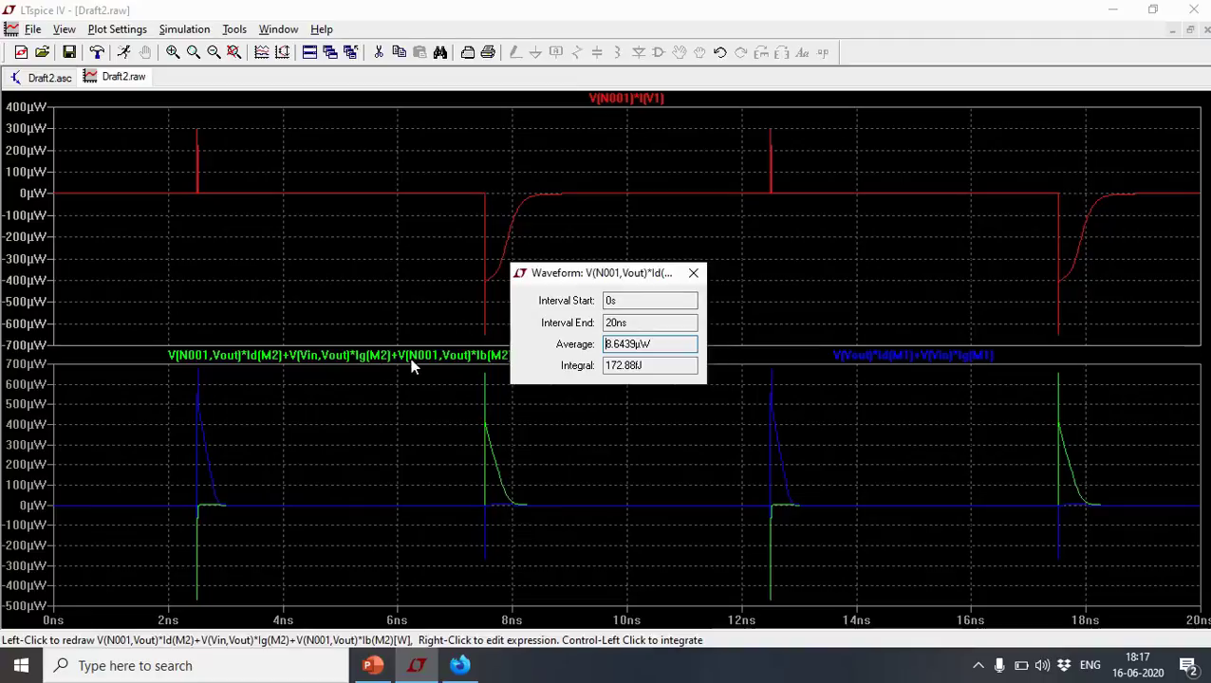
{"action": "left_click", "coordinate": [693, 275]}
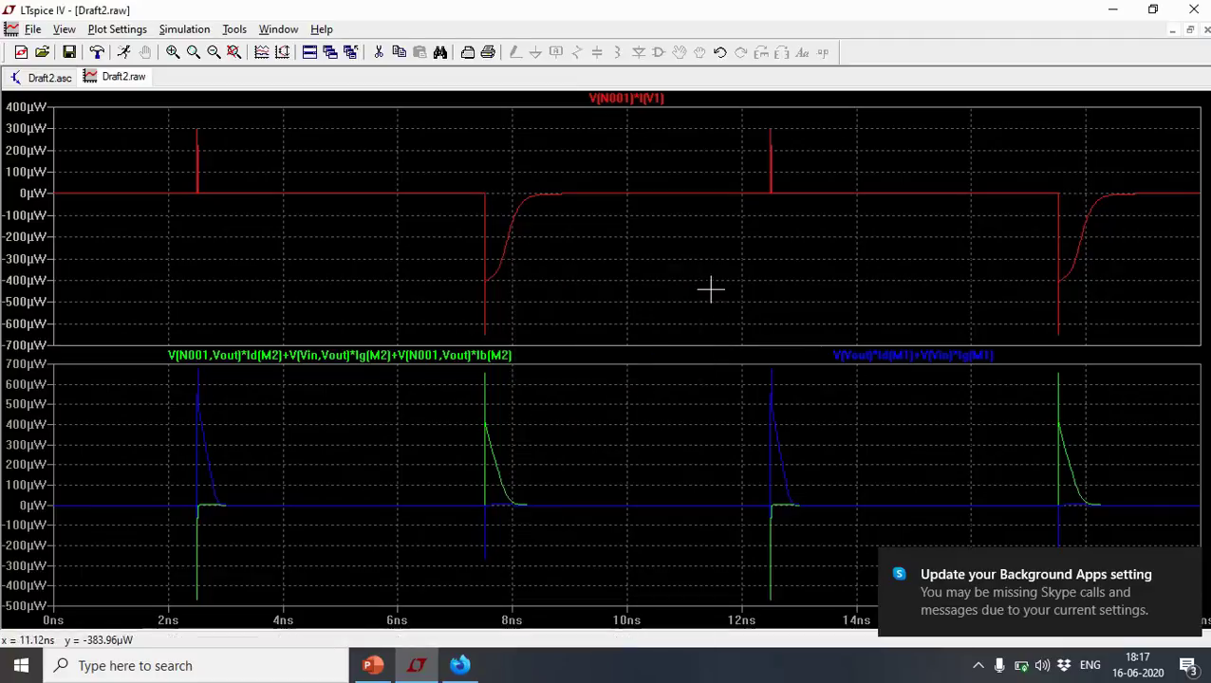
{"action": "left_click", "coordinate": [921, 354], "text": "ctrl"}
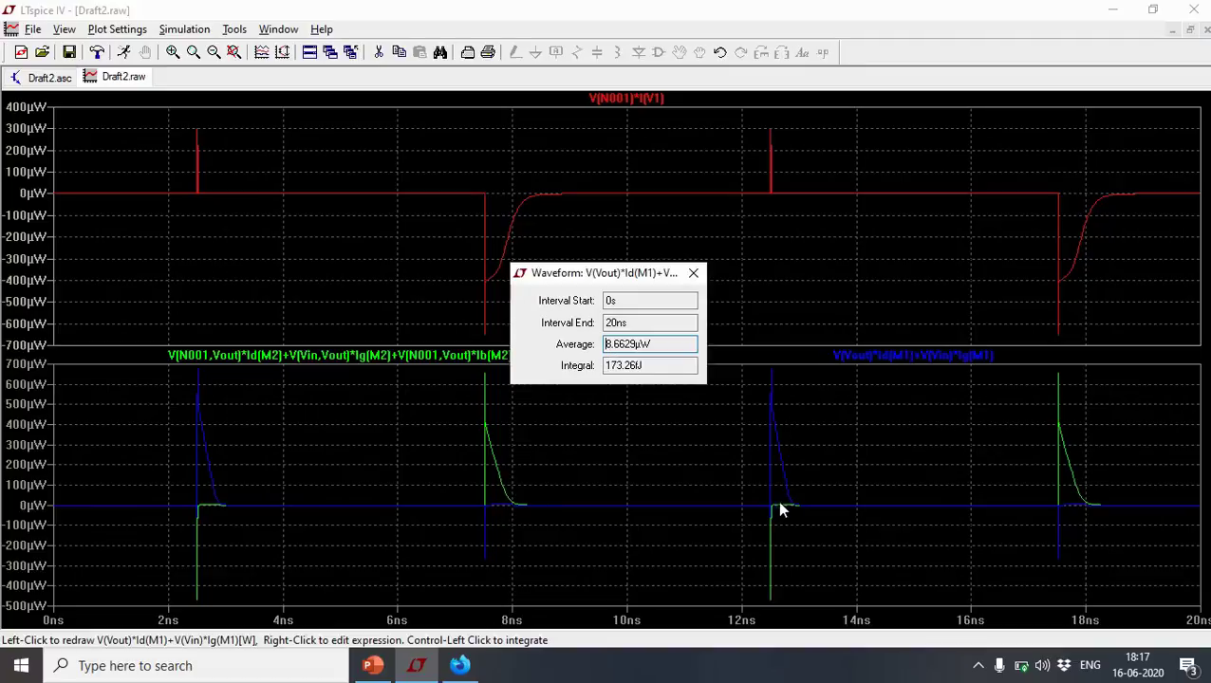
{"action": "left_click", "coordinate": [693, 274]}
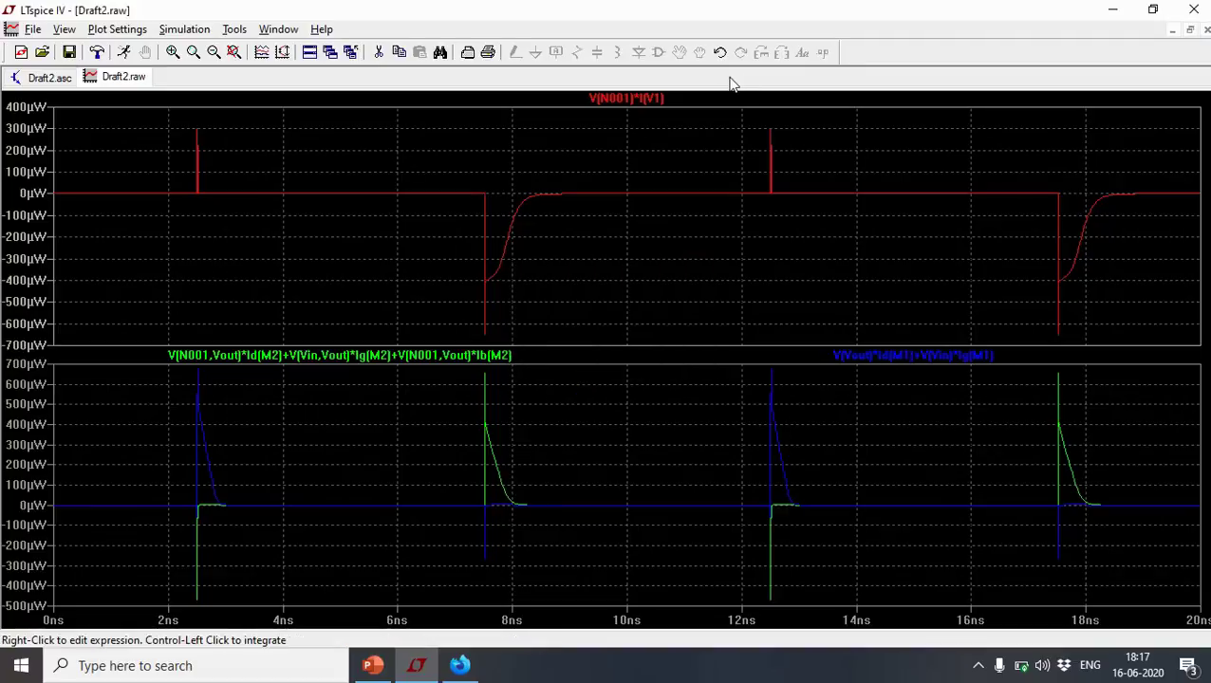
{"action": "left_click", "coordinate": [633, 103], "text": "ctrl"}
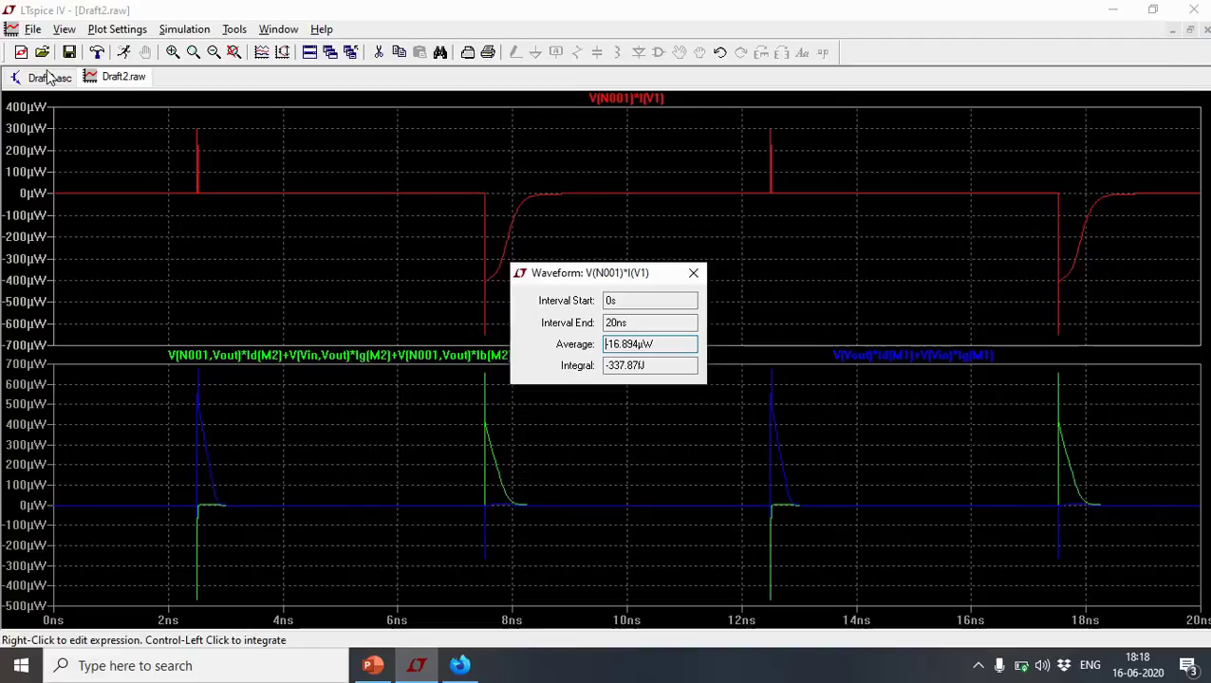
{"action": "left_click", "coordinate": [694, 274]}
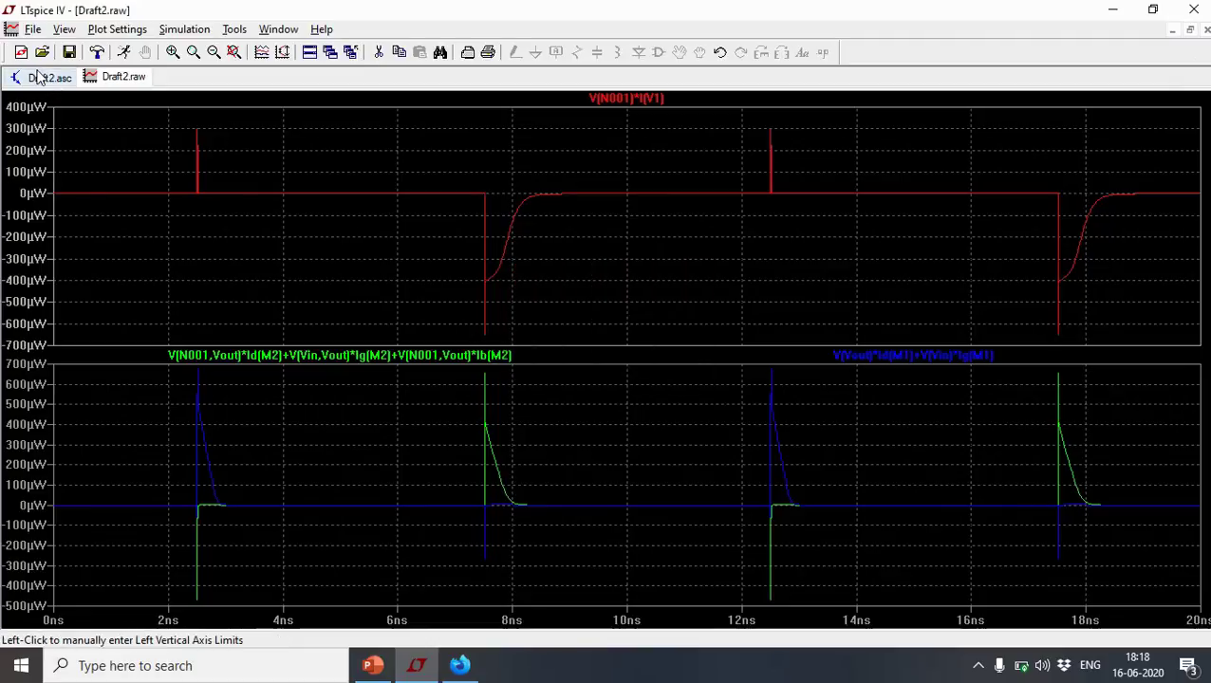
{"action": "left_click", "coordinate": [43, 77]}
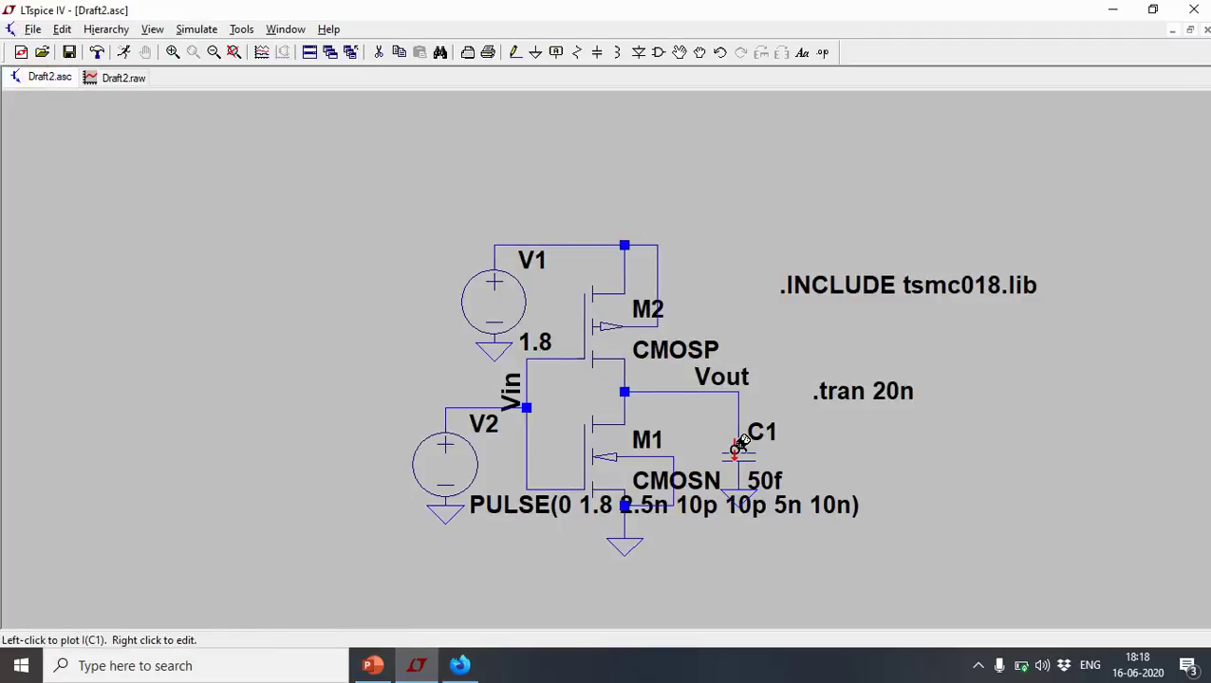